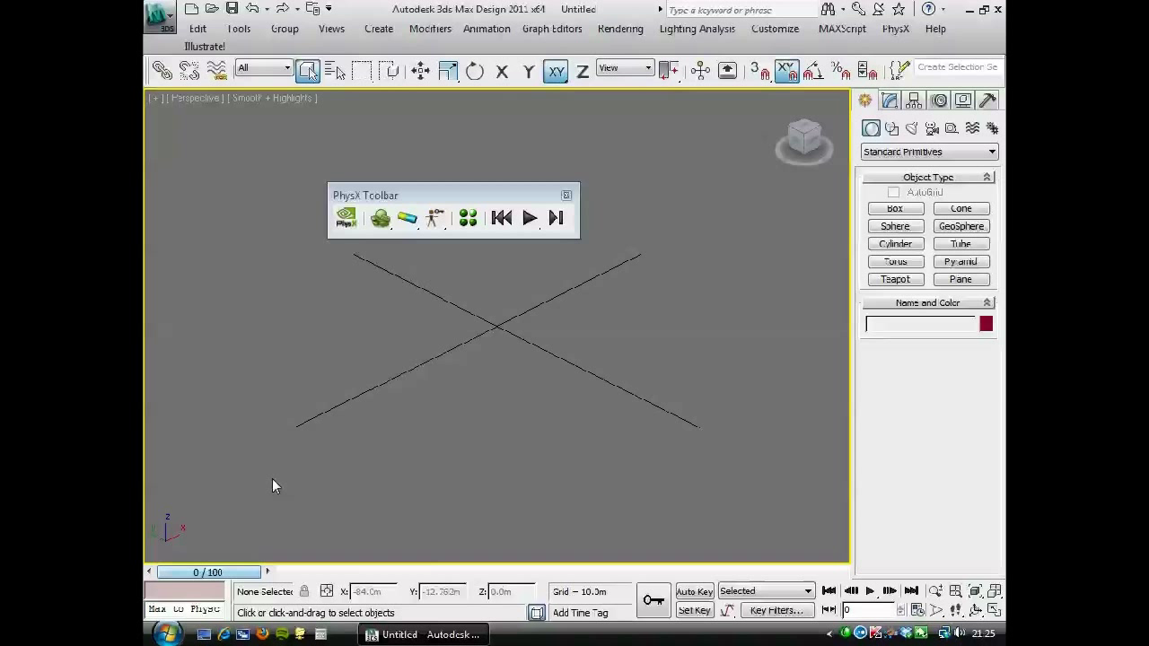
# Close the PhysX toolbar and confirm the units setup with metric display in meters and a system unit of 1.0 meters
pyautogui.click(566, 194)
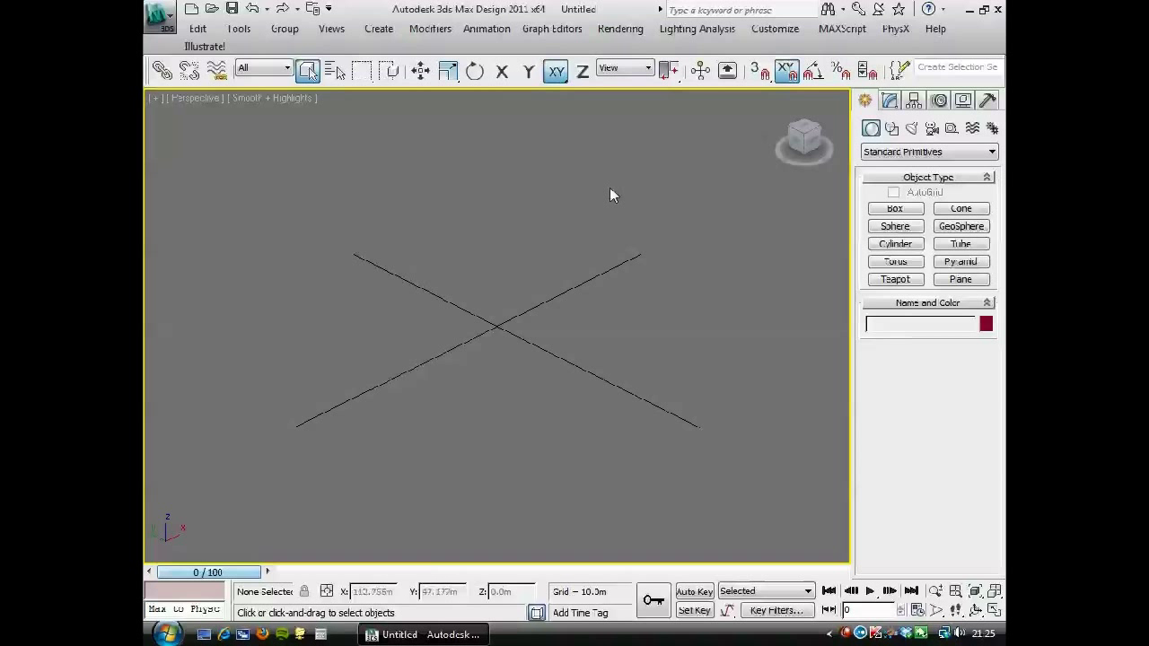
pyautogui.click(700, 30)
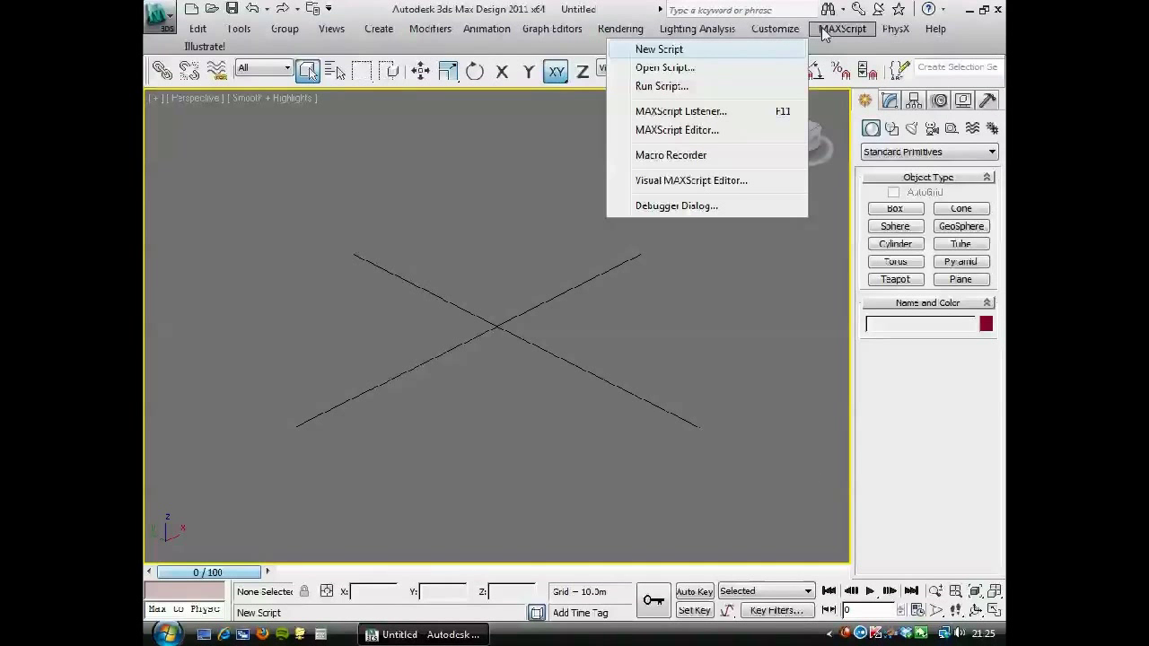
pyautogui.moveTo(781, 31)
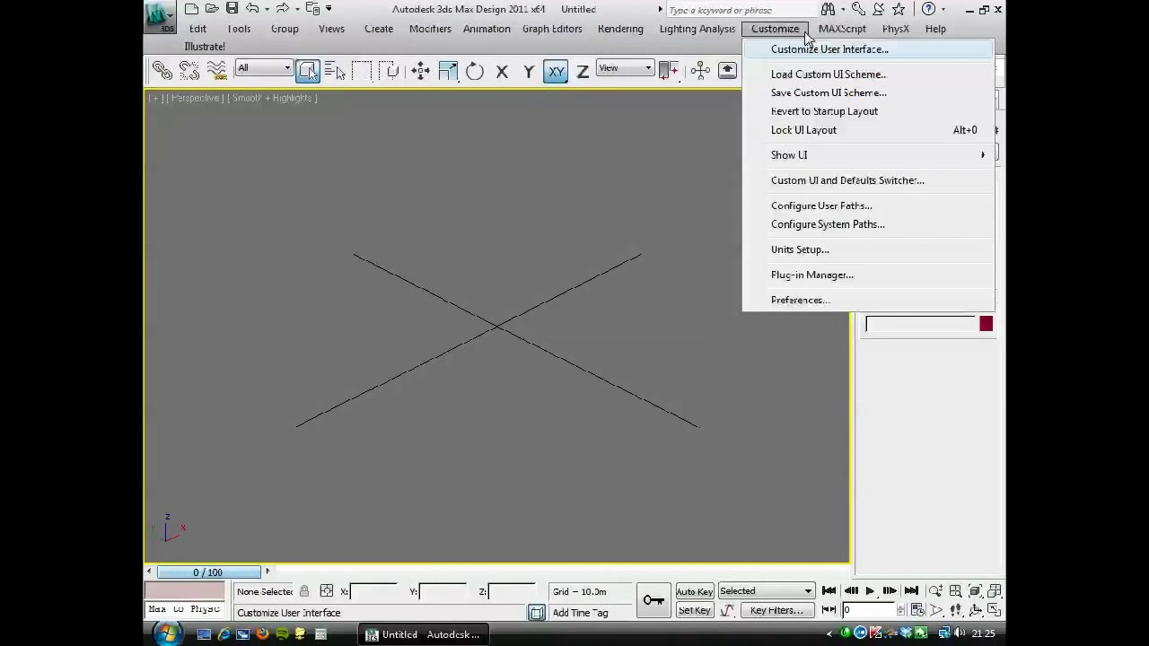
pyautogui.click(809, 250)
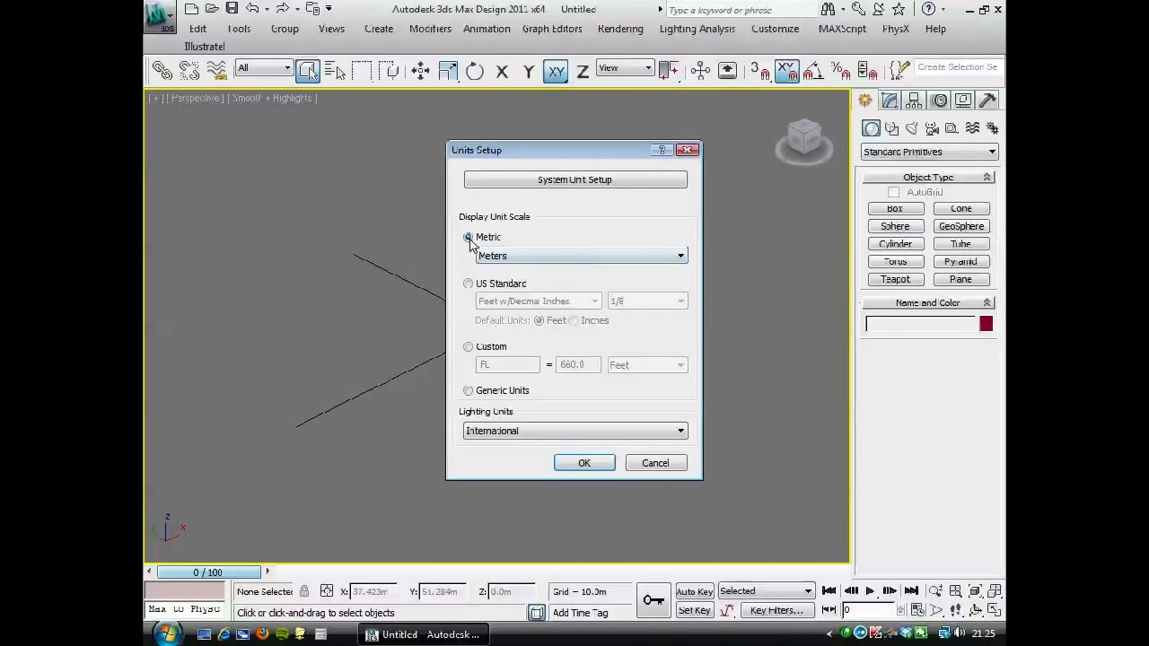
pyautogui.click(573, 183)
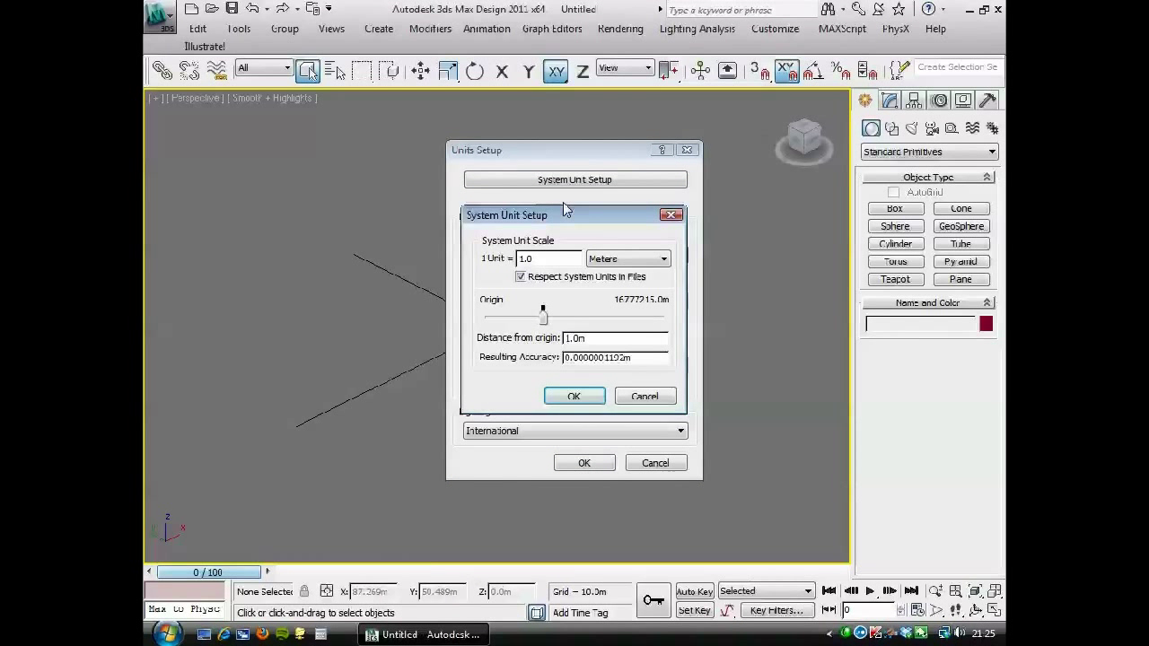
pyautogui.click(574, 397)
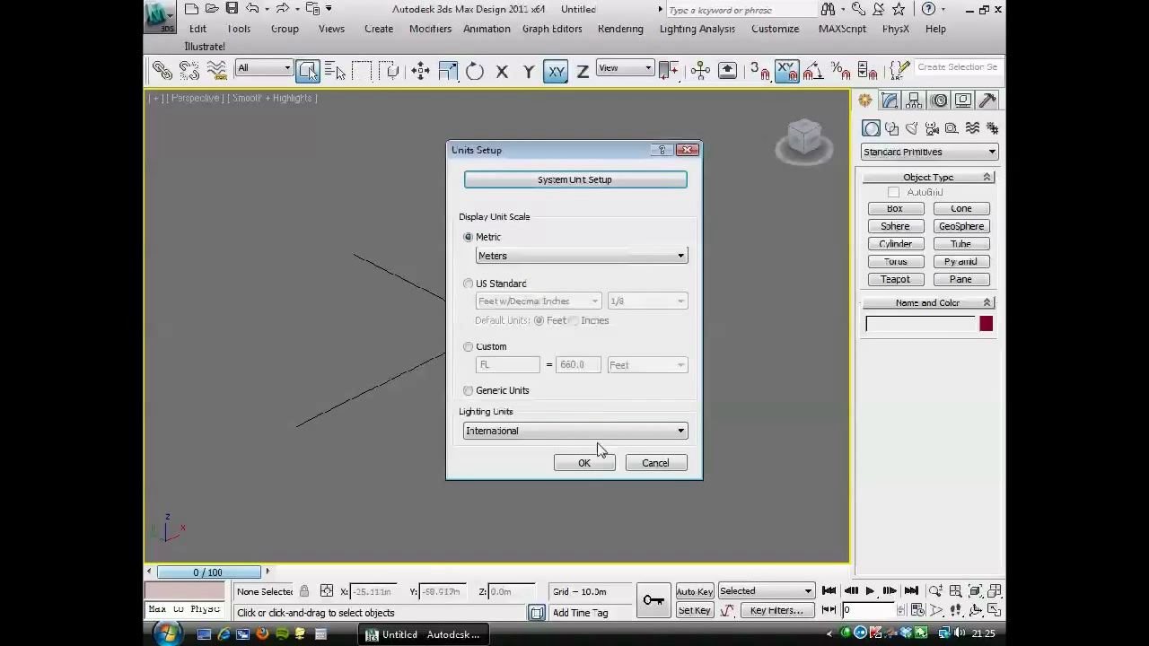
pyautogui.click(584, 462)
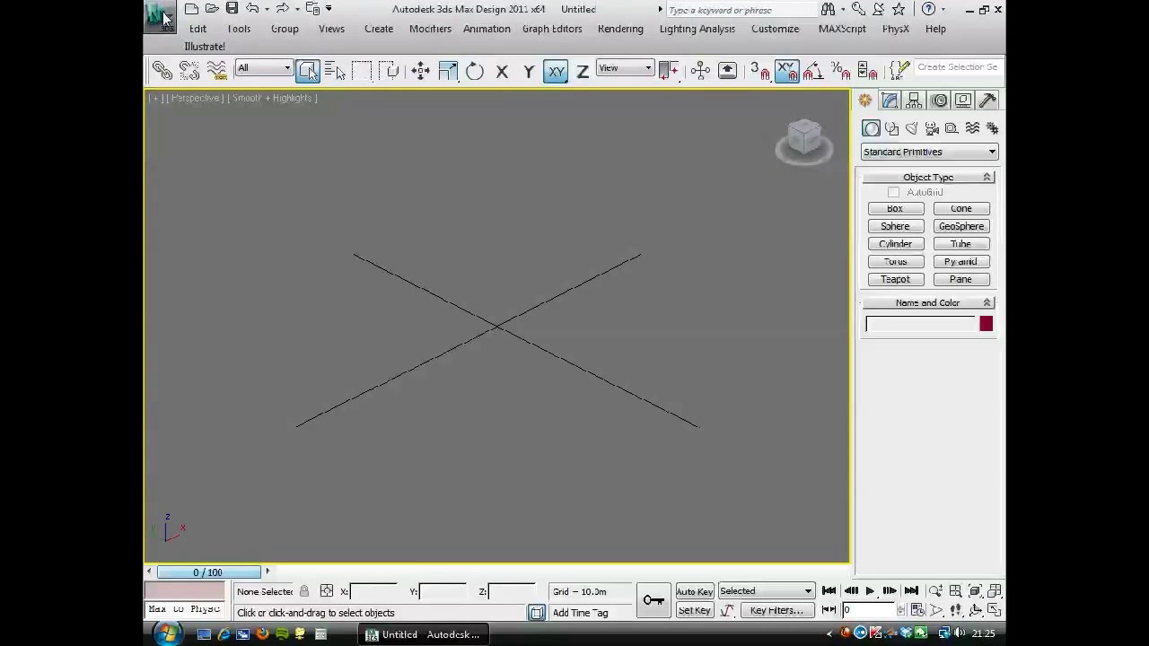
# Open the recent scene file Particle Flow Topiary 001.max
pyautogui.click(161, 14)
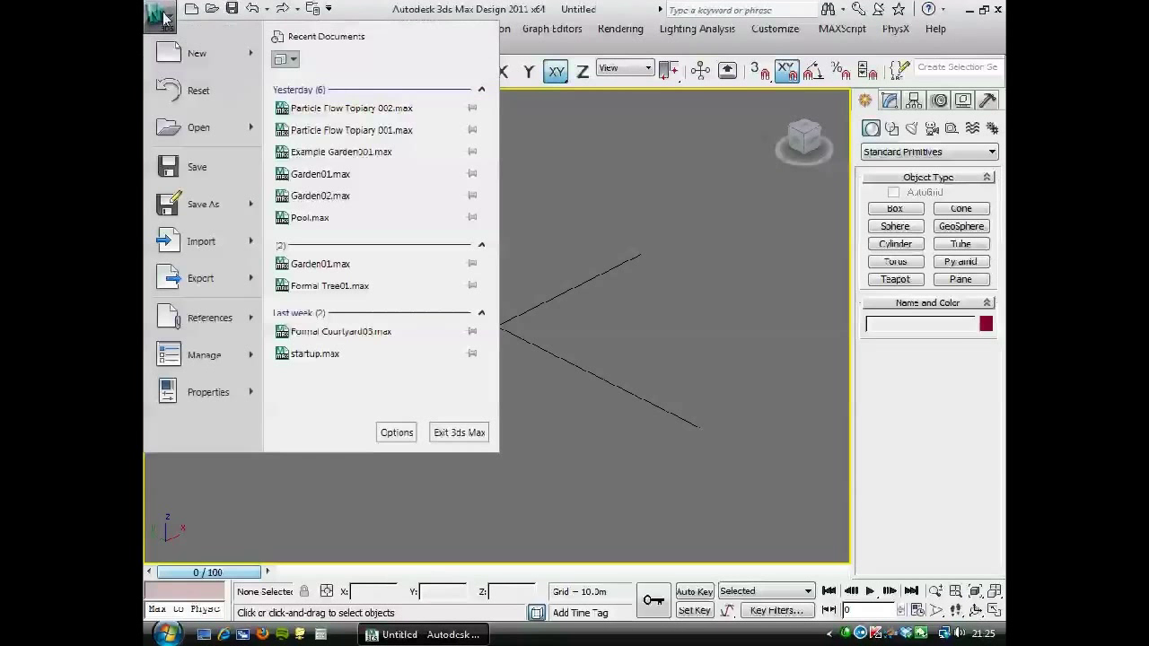
pyautogui.click(325, 132)
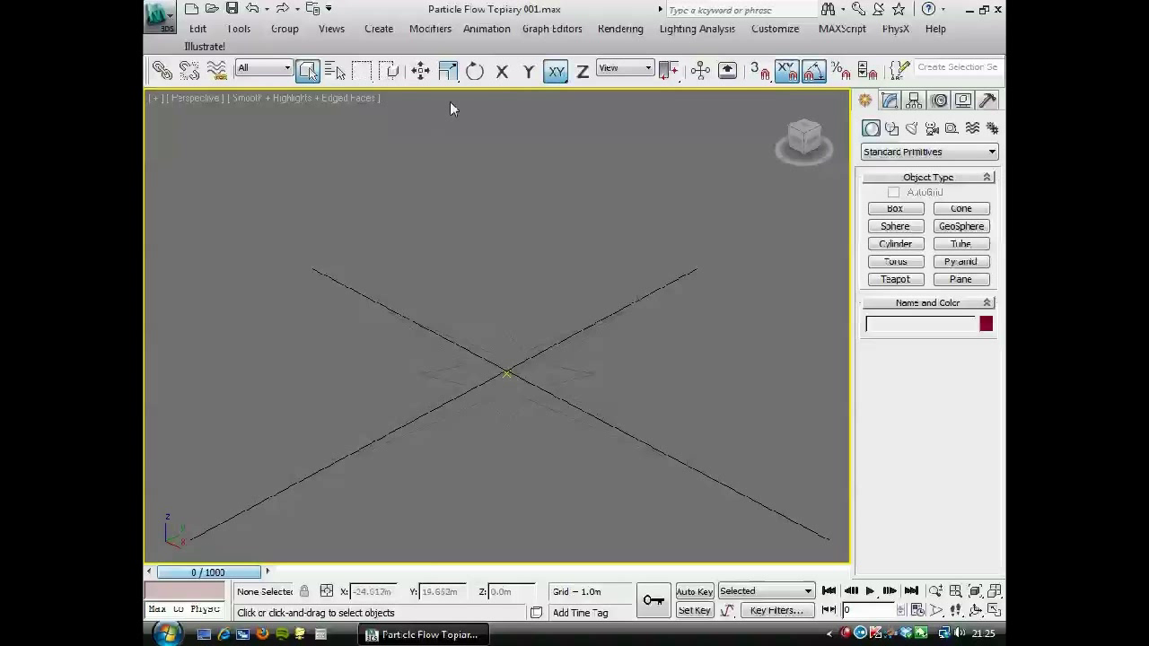
# Review the V-Ray render setup, including its indirect illumination settings, and close it
pyautogui.click(617, 30)
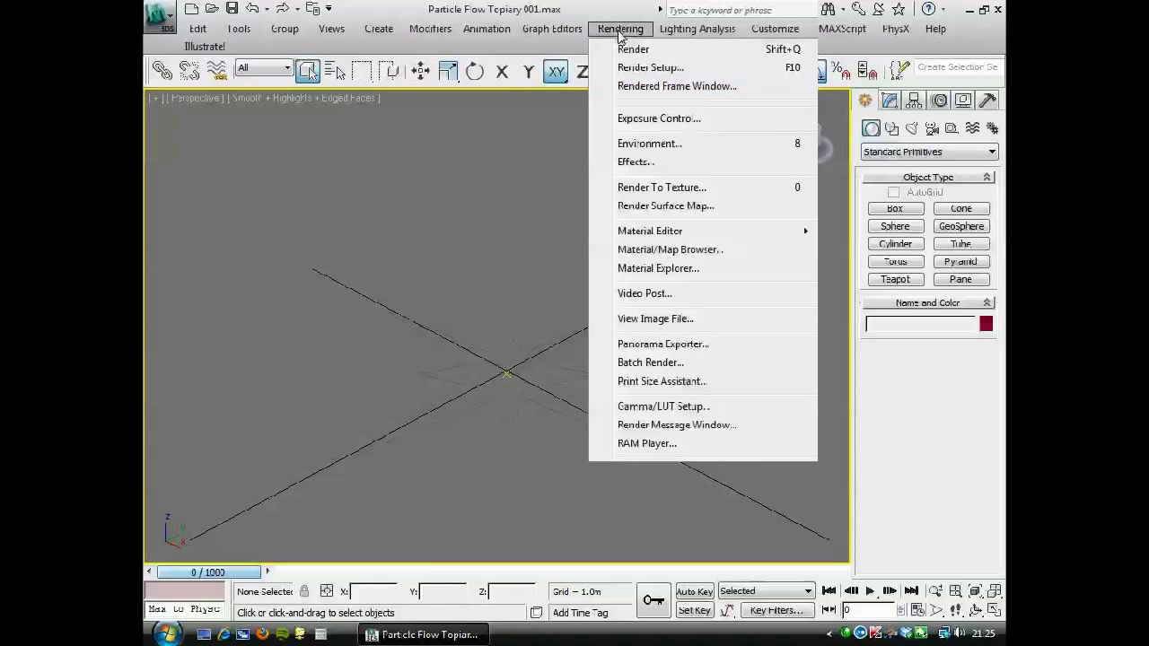
pyautogui.click(631, 69)
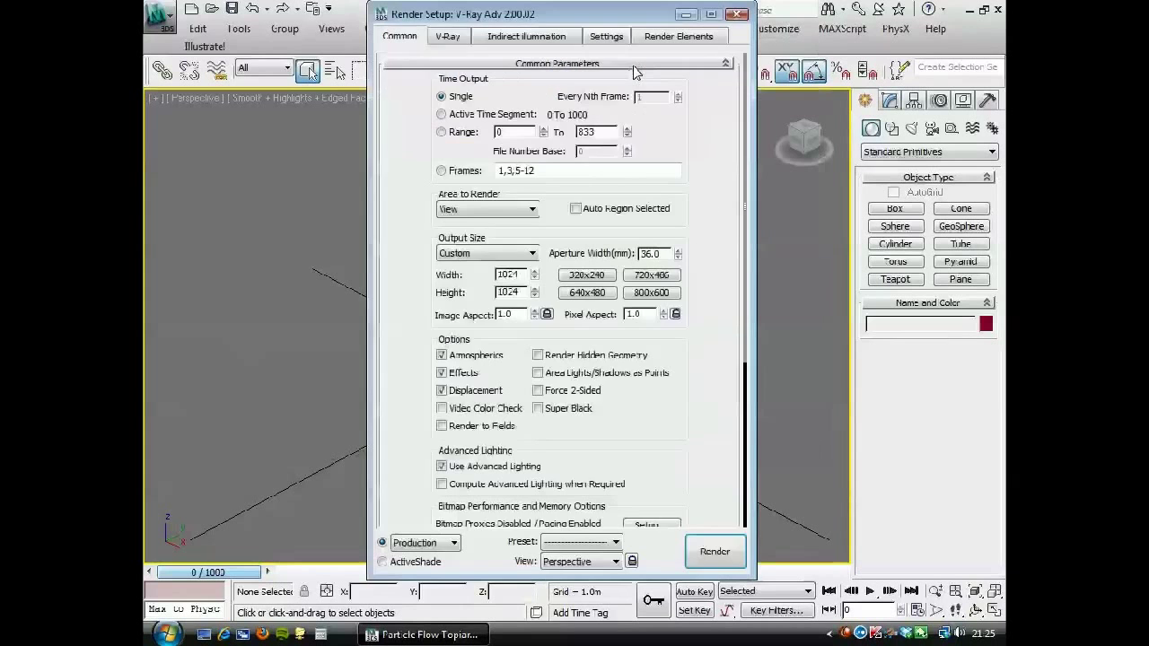
pyautogui.click(460, 38)
pyautogui.click(543, 37)
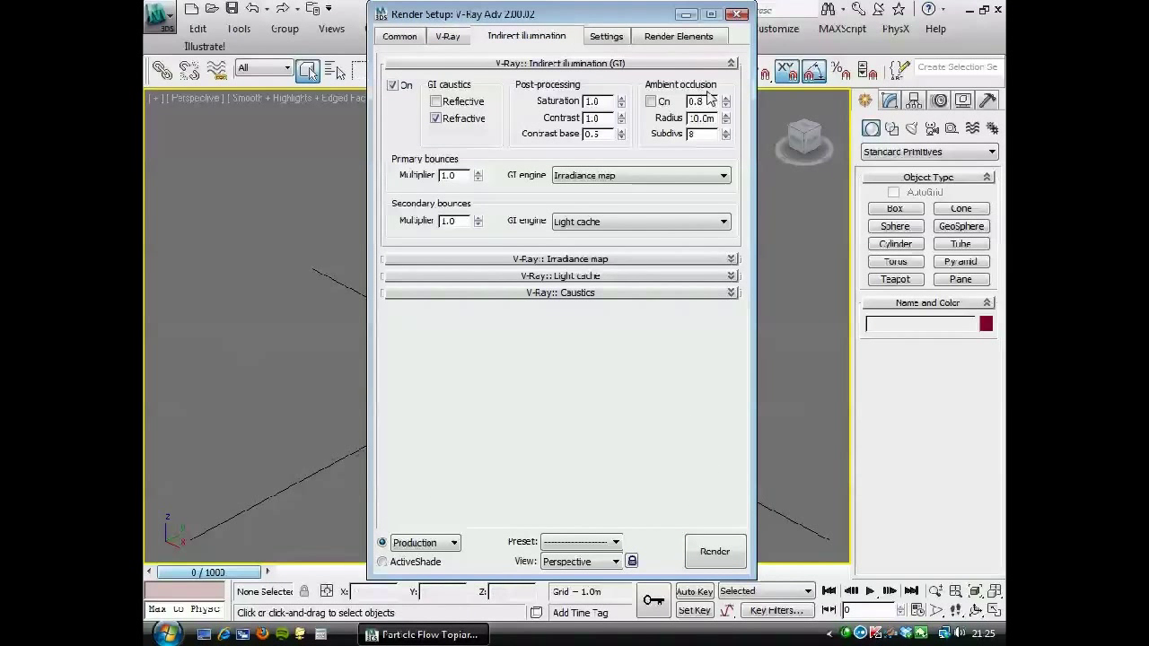
pyautogui.click(736, 15)
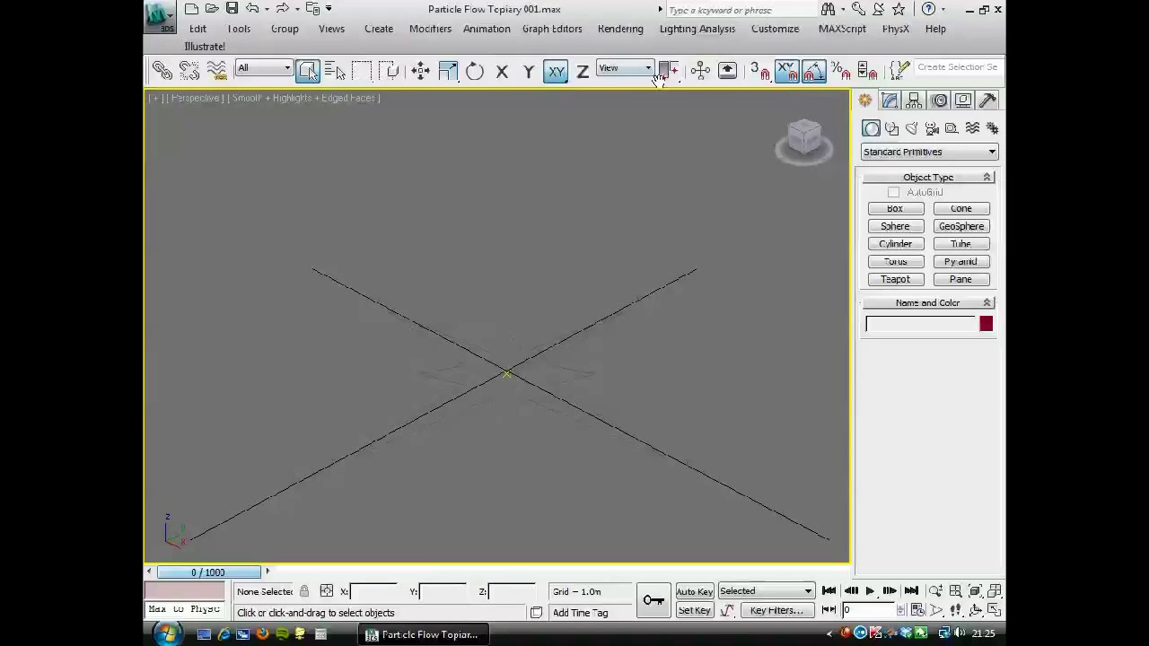
# Examine the scene's materials in the Material Editor, including Tree Material and its sub-materials, and close the editor
pyautogui.moveTo(643, 77); pyautogui.dragTo(283, 74)
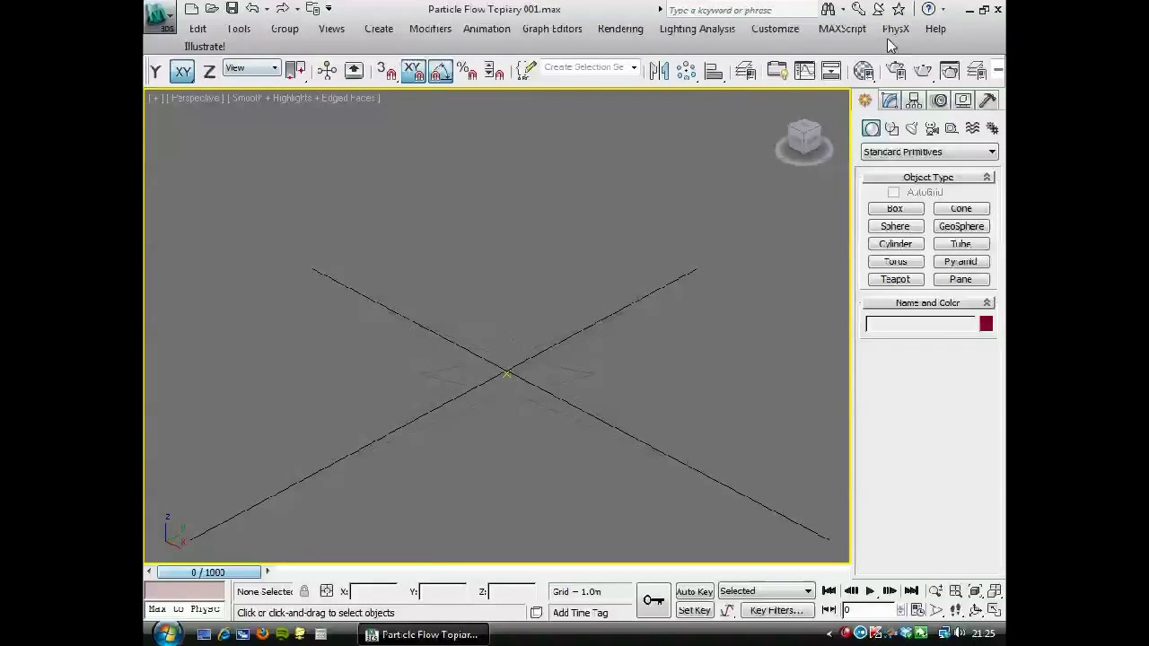
pyautogui.click(864, 70)
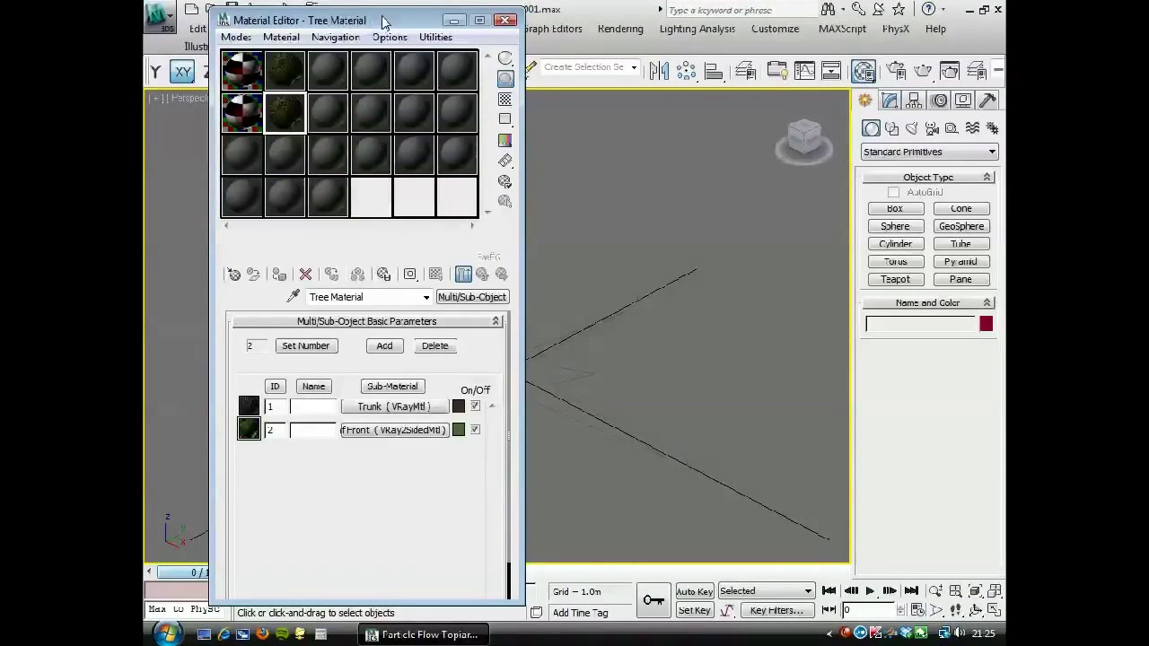
pyautogui.moveTo(334, 9); pyautogui.dragTo(477, 46)
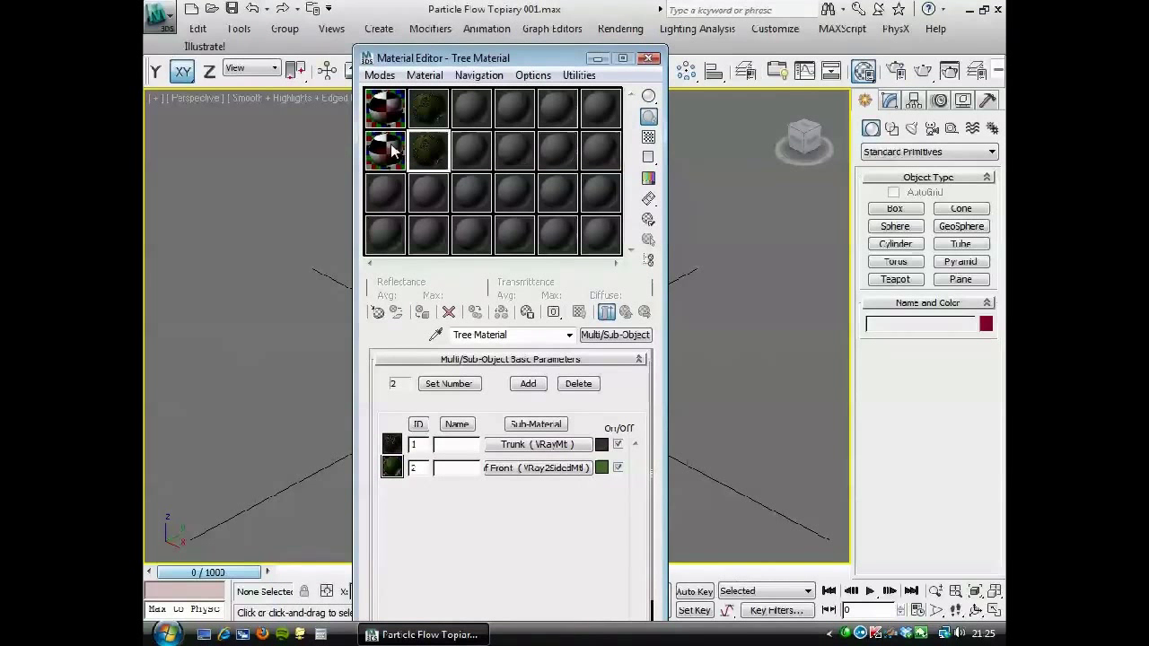
pyautogui.click(651, 59)
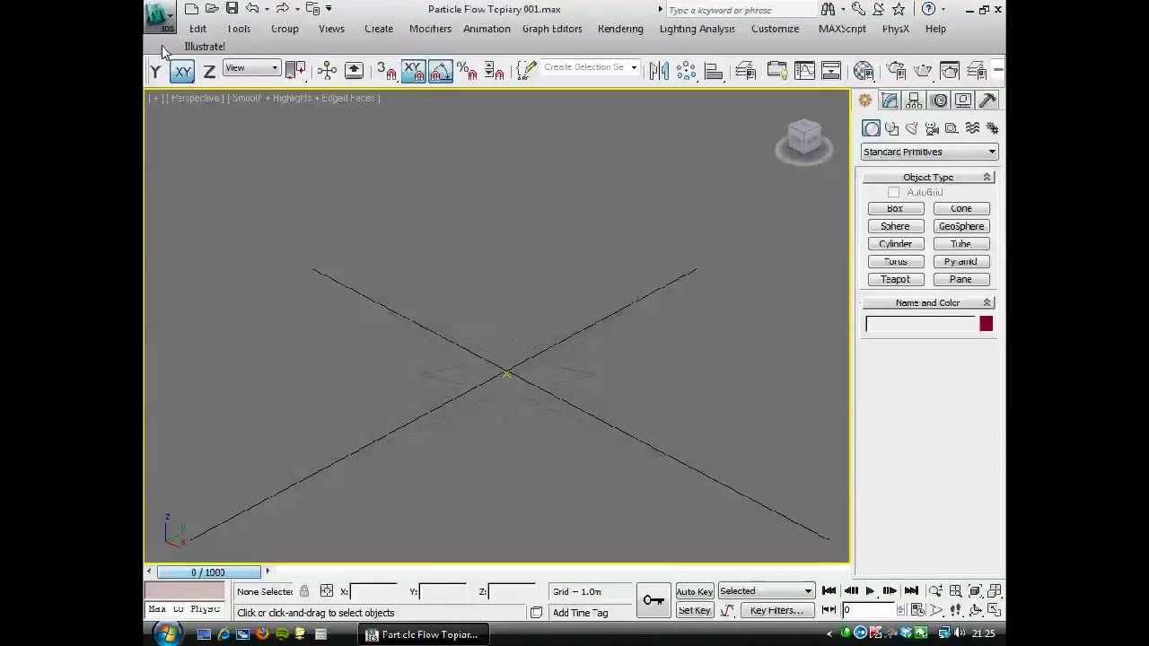
# Start a file import and browse to Documents > My Dropbox > 3D World Projects > Topiary Tutorial
pyautogui.click(159, 15)
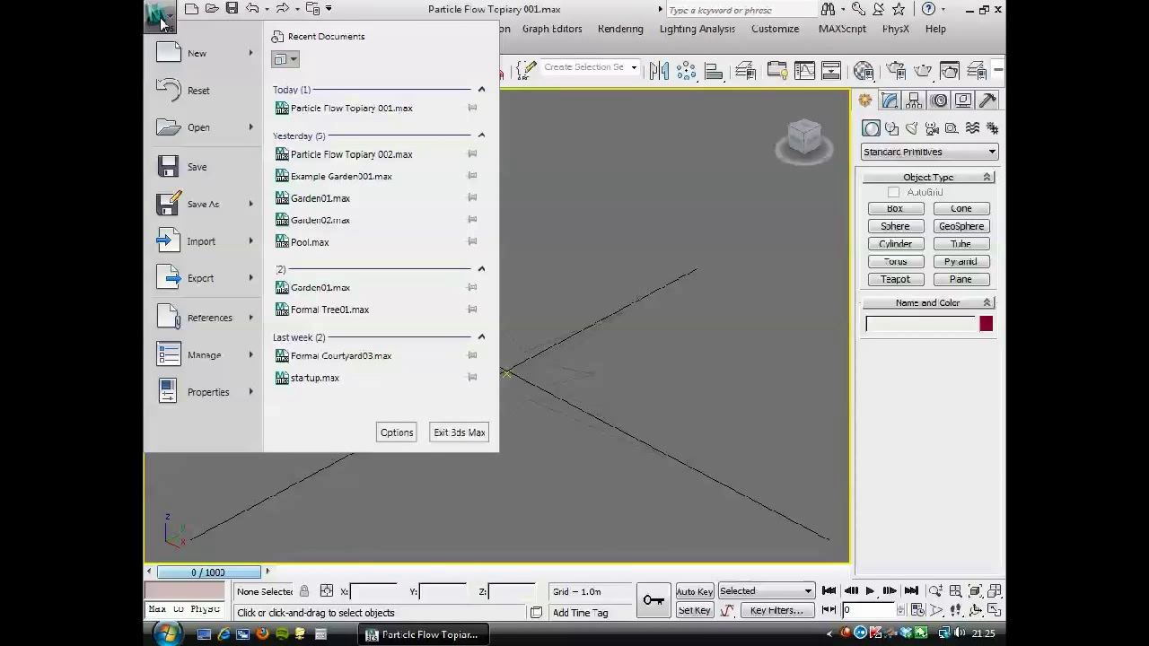
pyautogui.moveTo(225, 236)
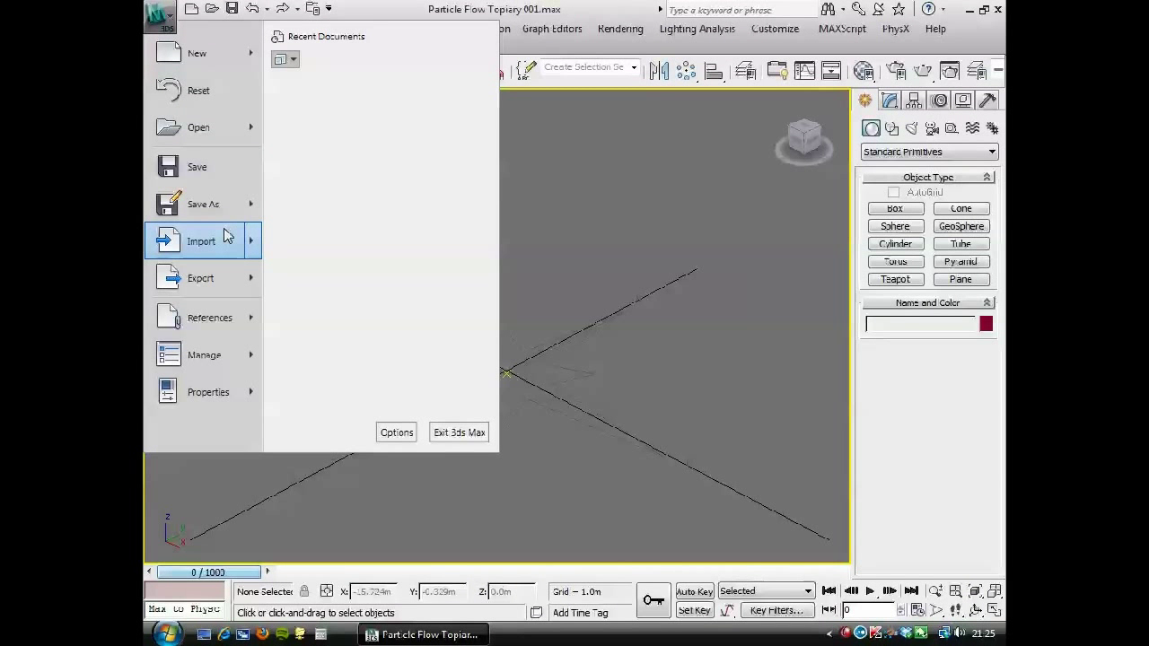
pyautogui.click(322, 88)
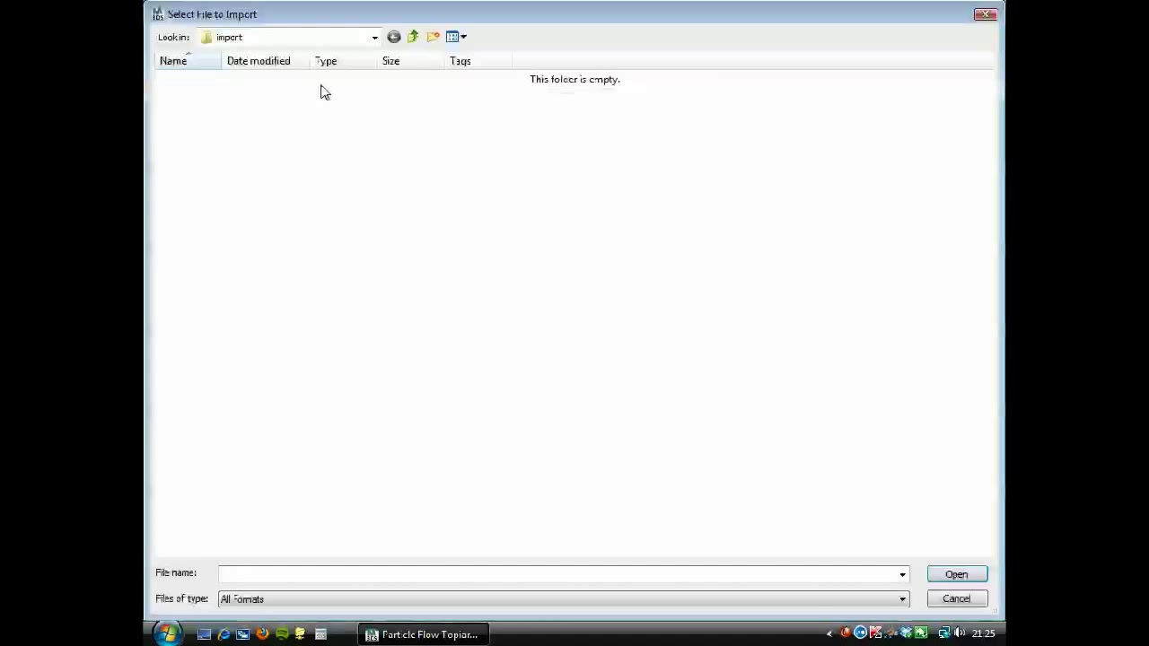
pyautogui.click(303, 39)
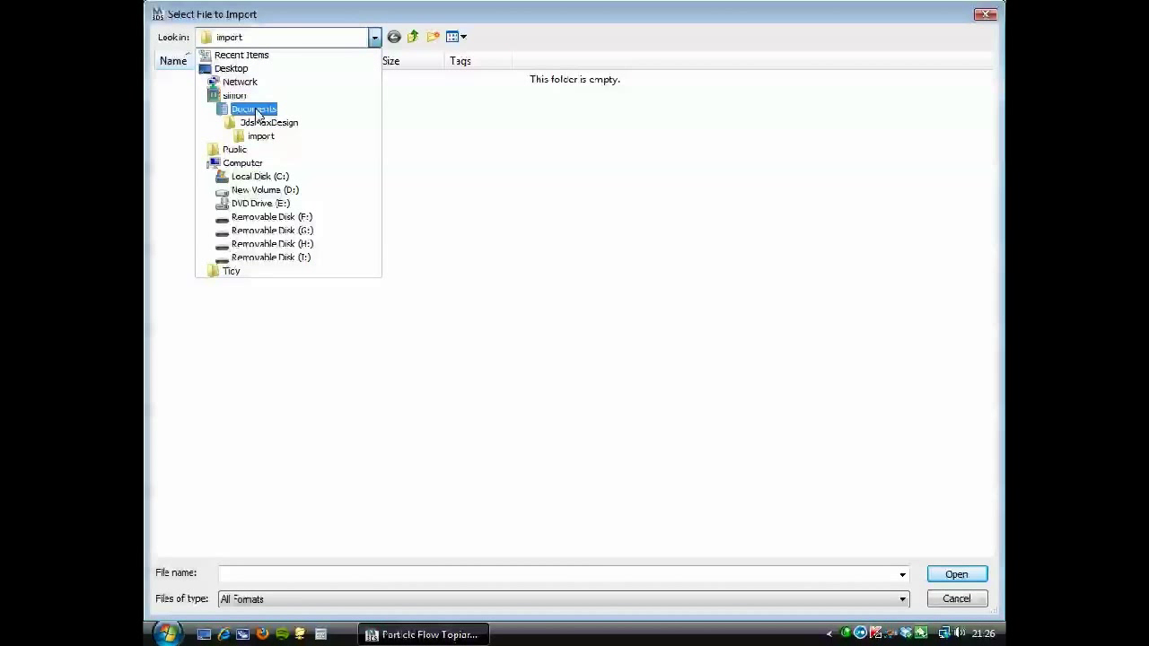
pyautogui.click(236, 95)
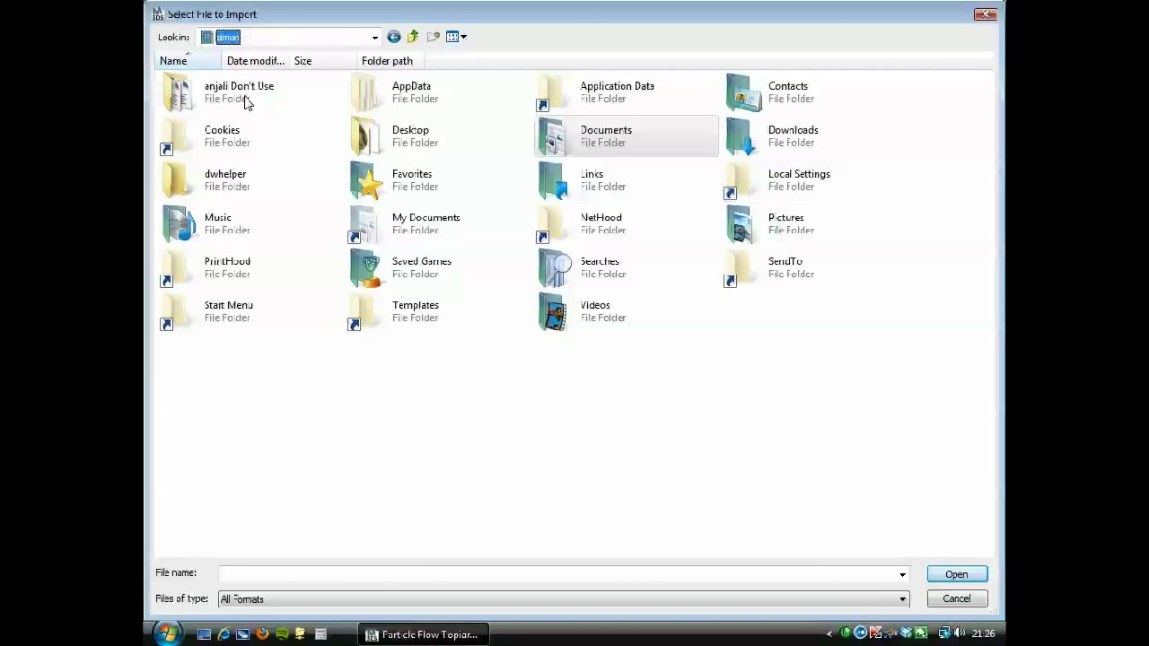
pyautogui.doubleClick(585, 141)
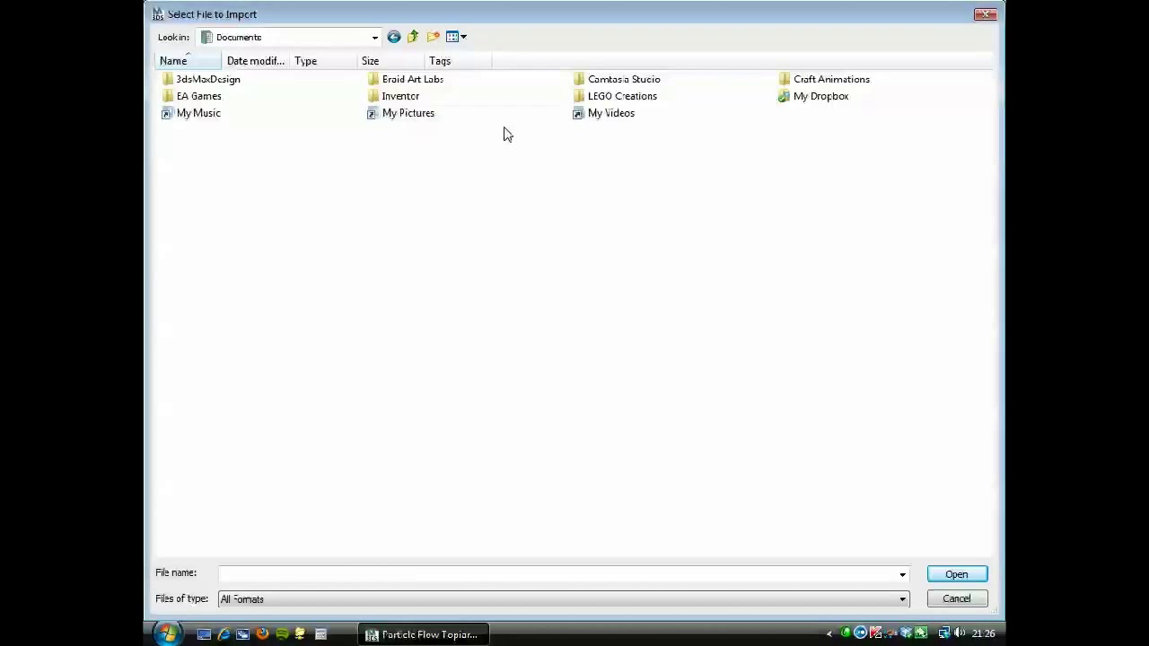
pyautogui.doubleClick(810, 97)
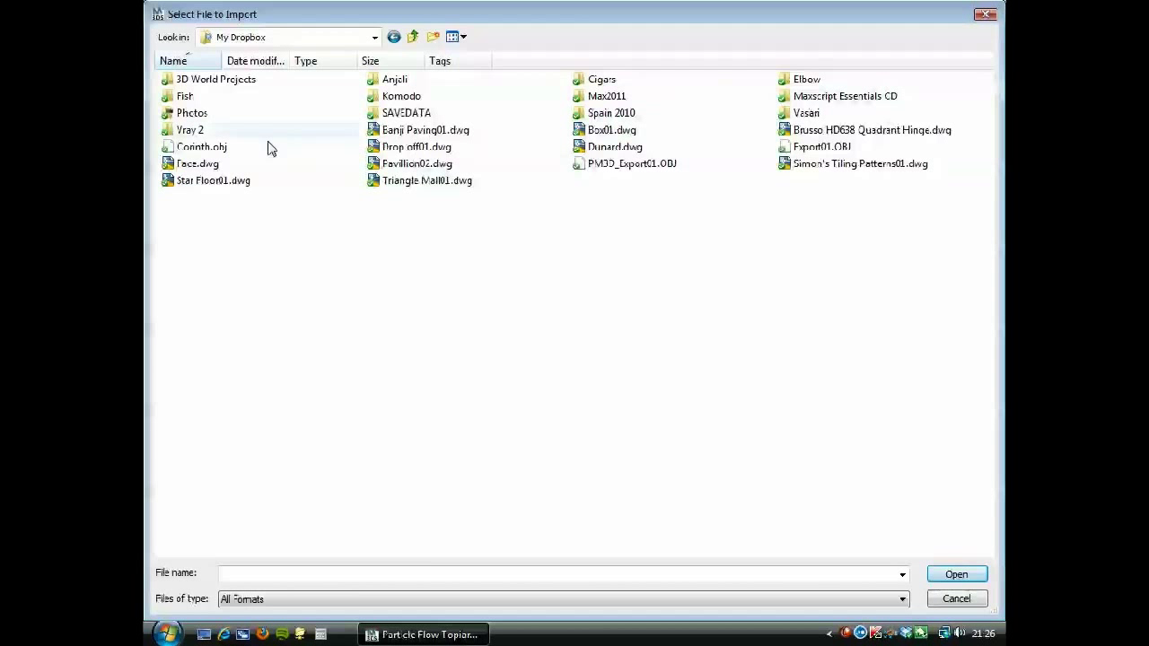
pyautogui.doubleClick(213, 79)
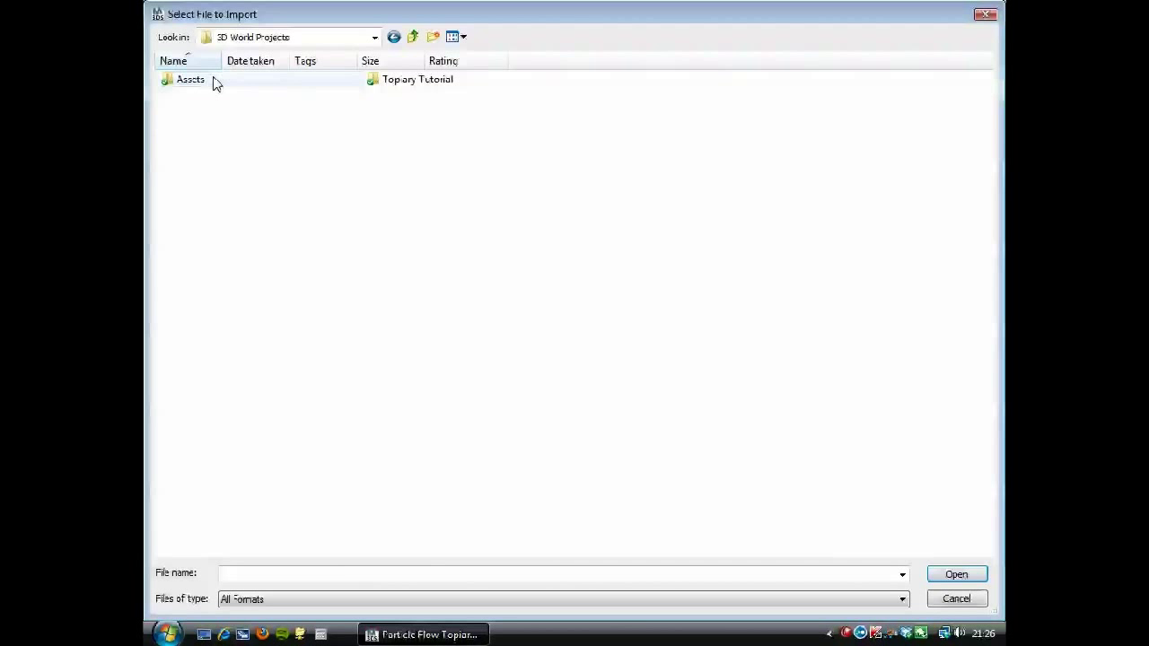
pyautogui.doubleClick(403, 87)
# Import all four objects from Onyx Tree File01.obj with the ZBrush preset and object scale 1.0, and dismiss the import summary
pyautogui.click(406, 86)
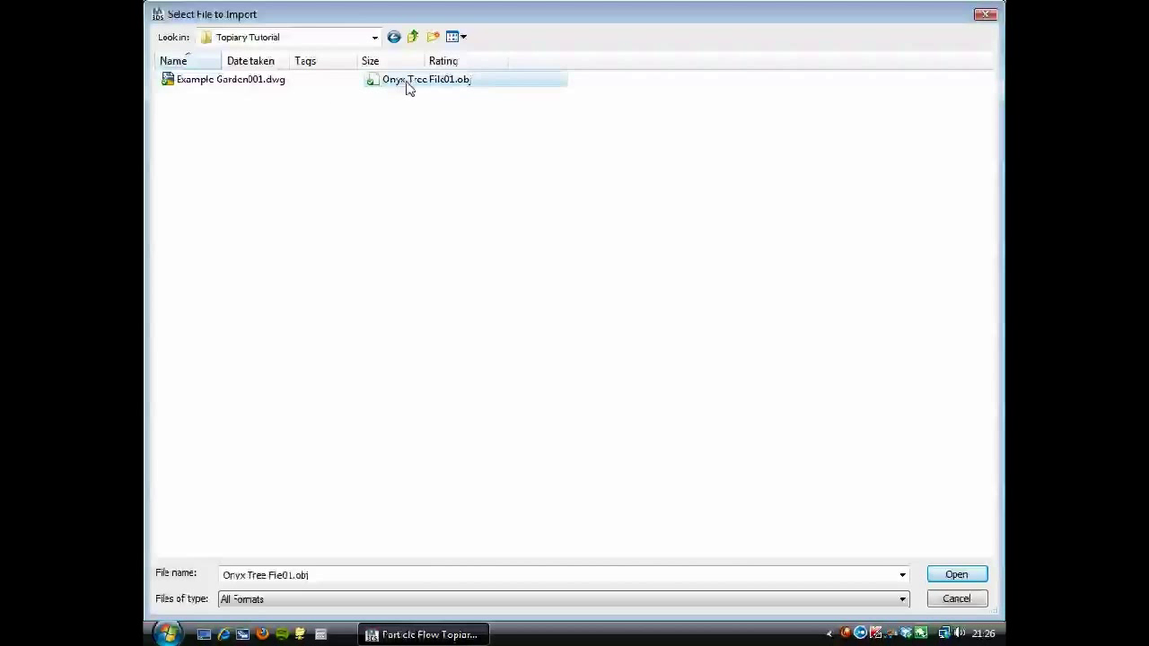
pyautogui.click(951, 574)
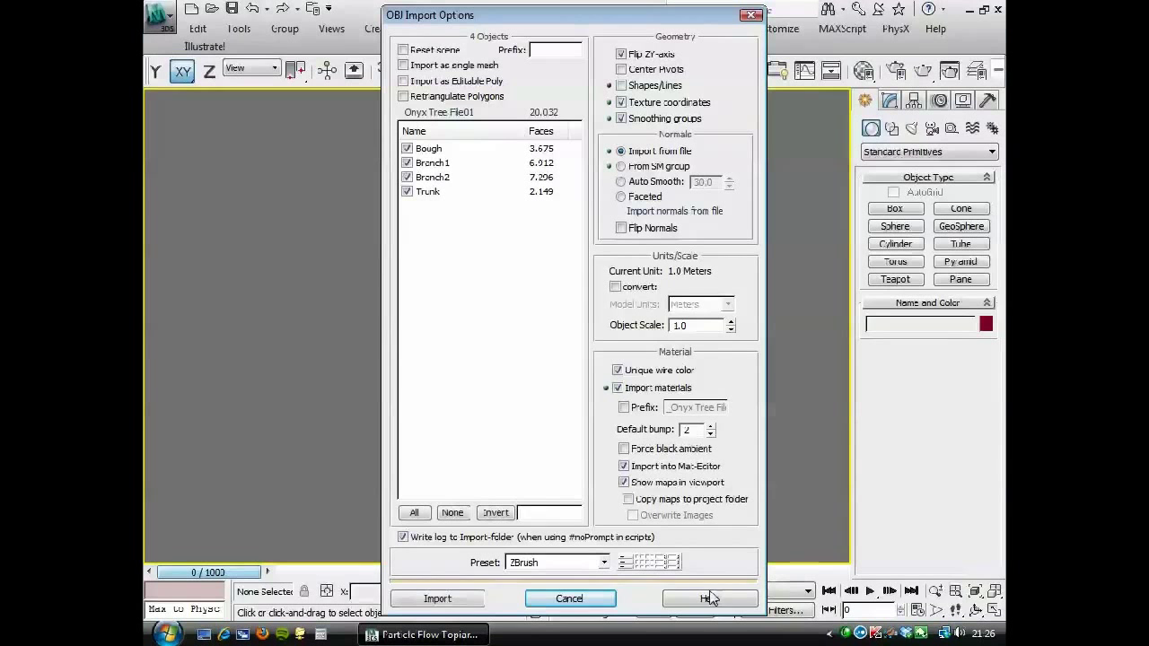
pyautogui.click(441, 599)
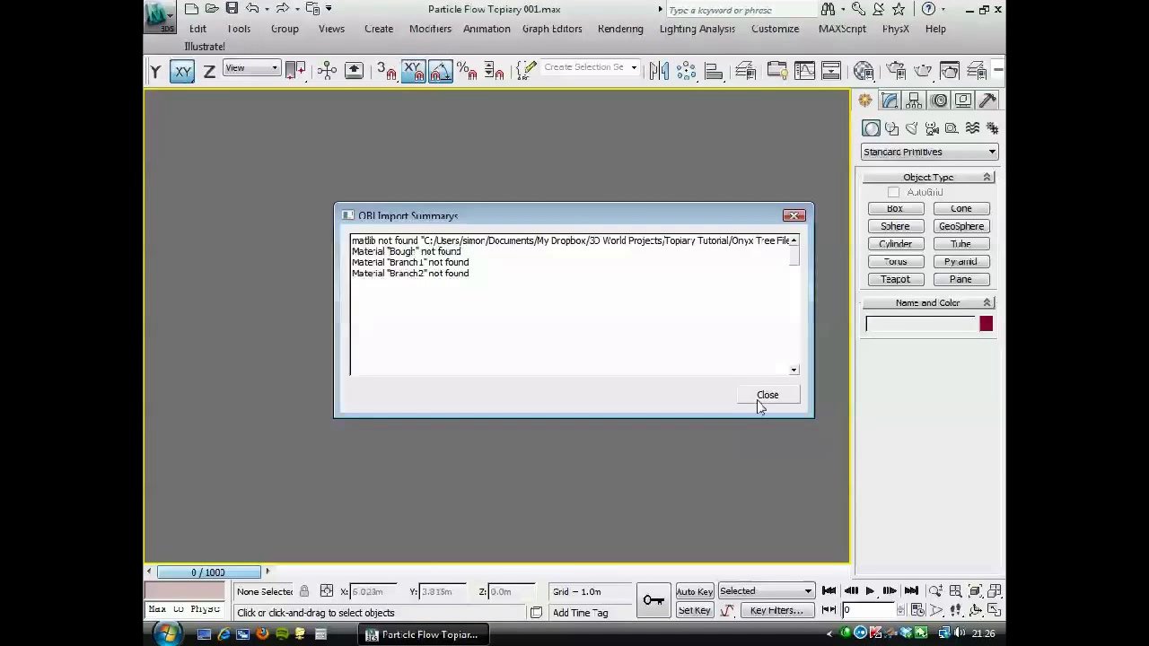
pyautogui.click(768, 396)
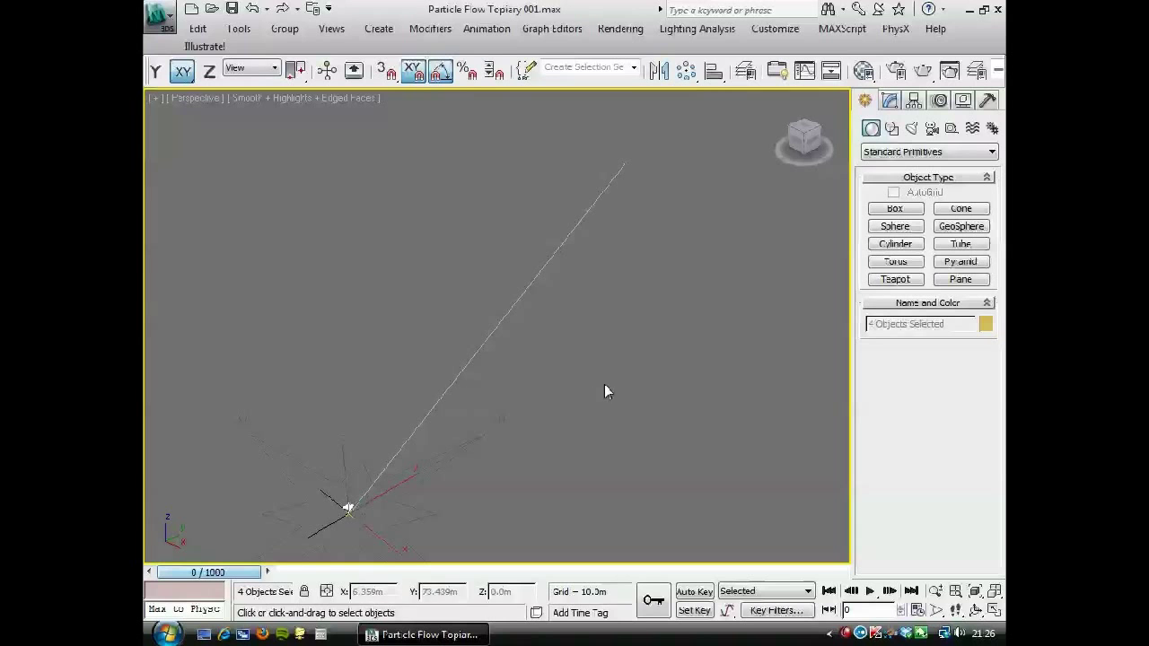
# Hide the Daylight layer so that only the imported tree is shown
pyautogui.click(975, 592)
pyautogui.moveTo(556, 357); pyautogui.dragTo(535, 365, button='middle')
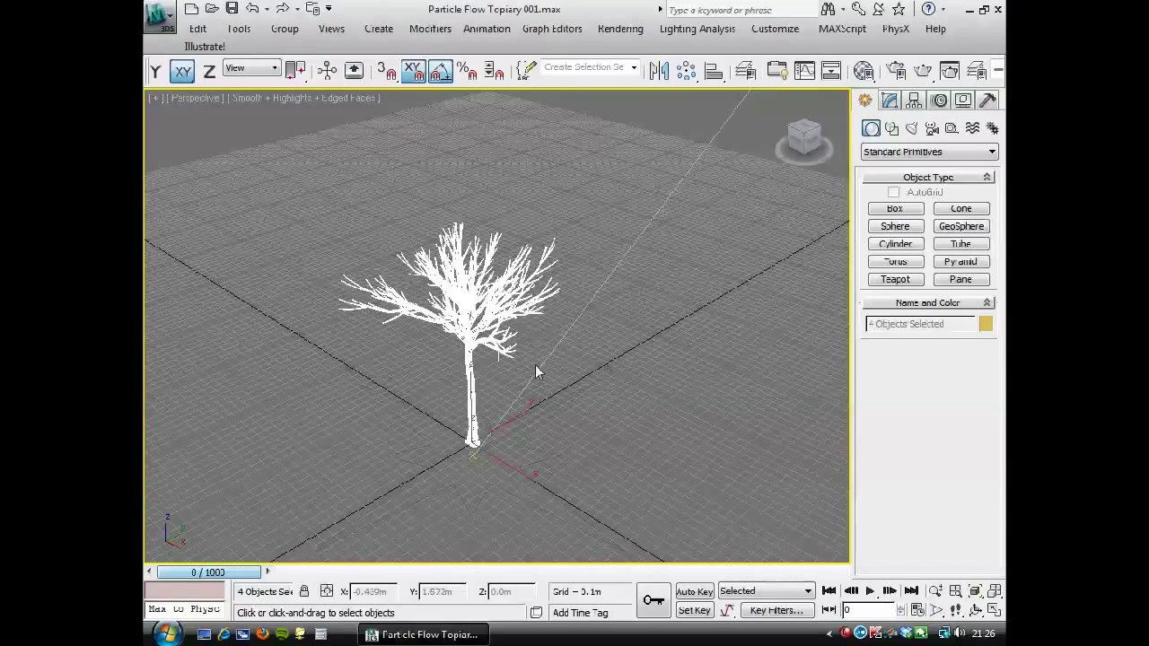
pyautogui.moveTo(628, 79); pyautogui.dragTo(355, 86)
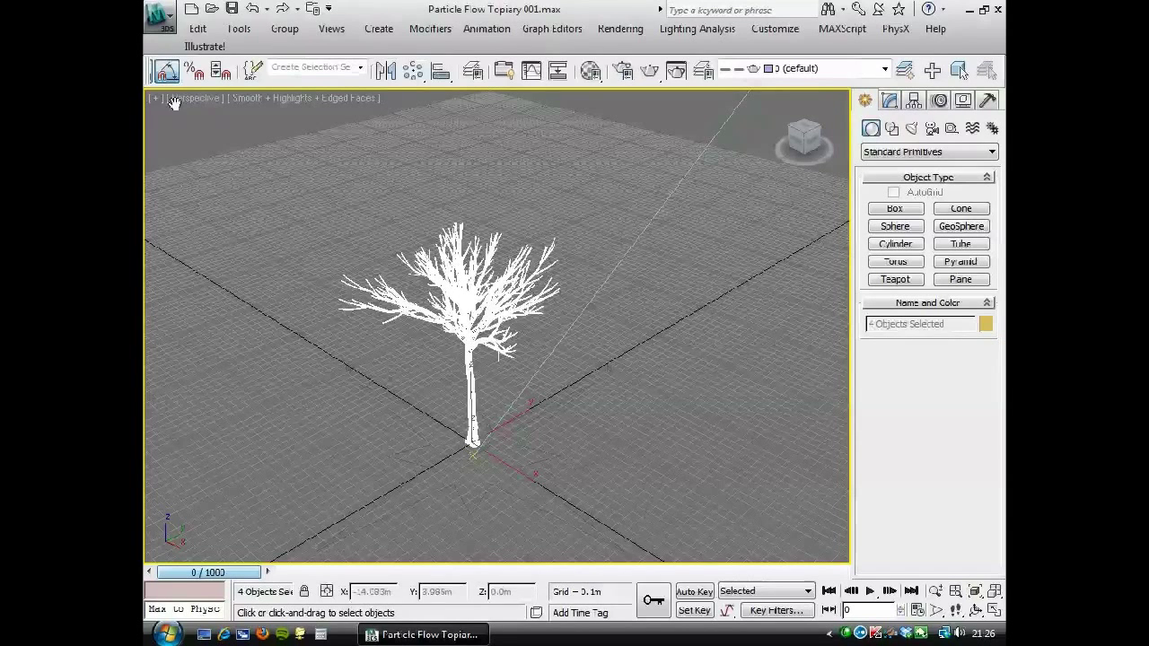
pyautogui.click(835, 69)
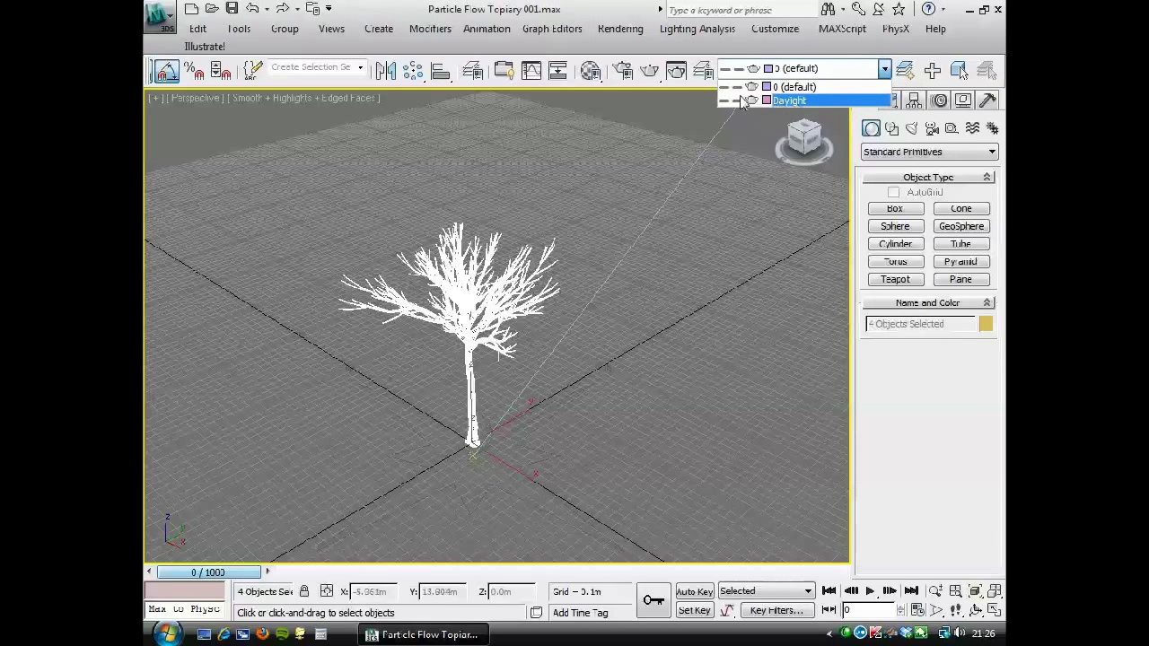
pyautogui.click(722, 100)
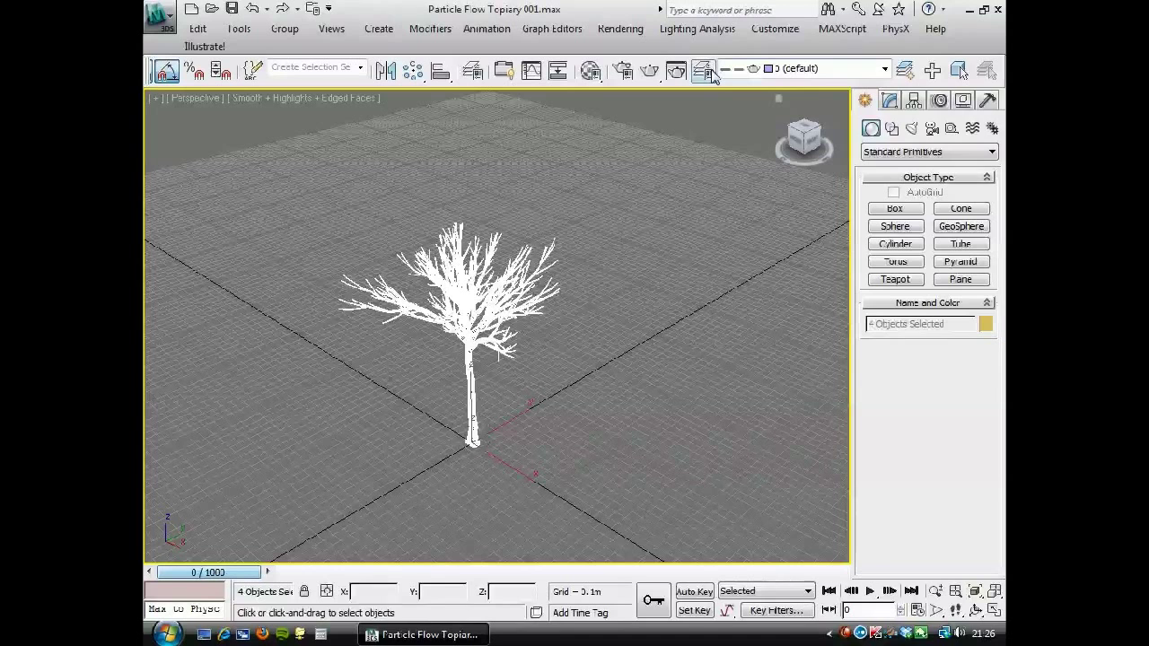
pyautogui.click(786, 43)
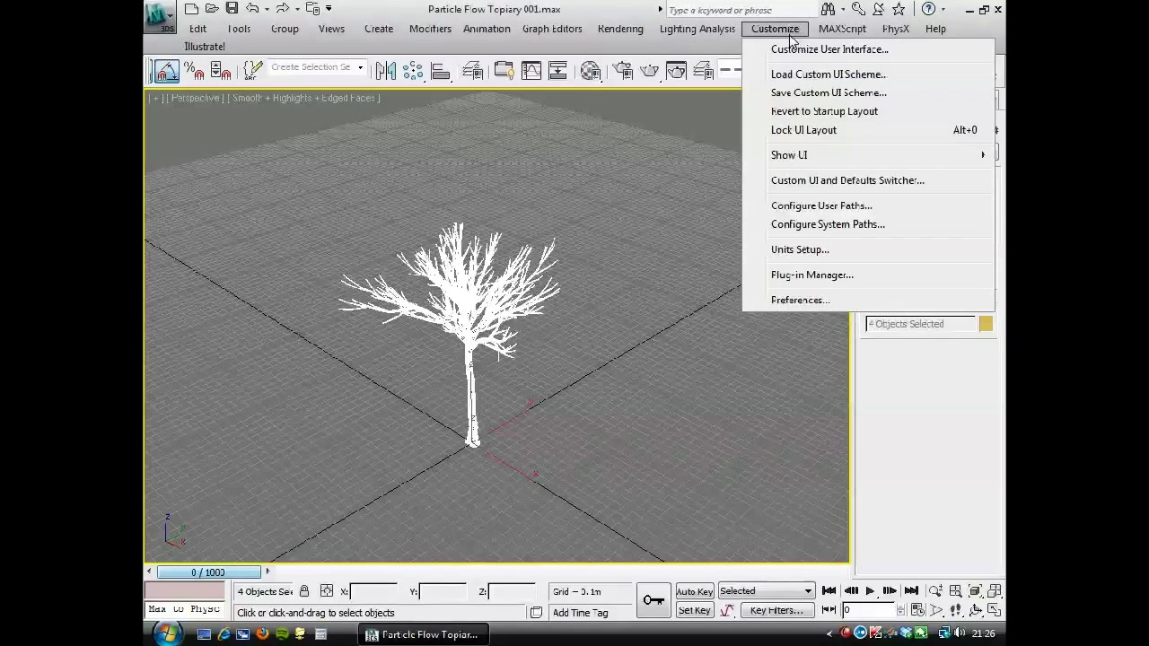
pyautogui.moveTo(808, 160)
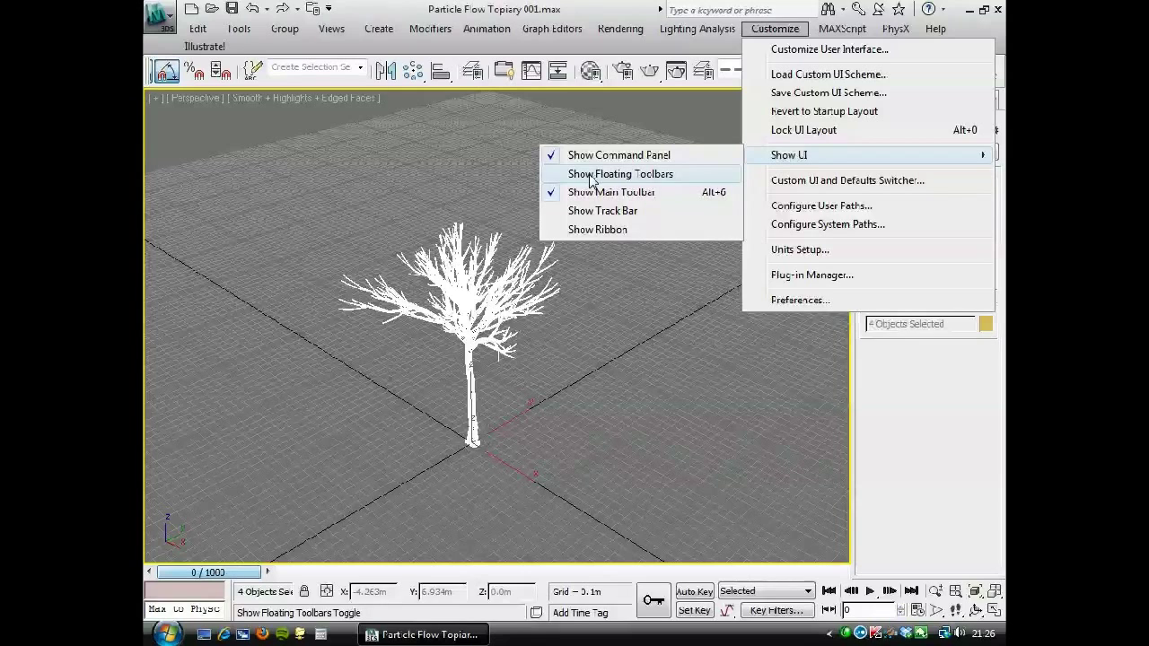
pyautogui.click(479, 167)
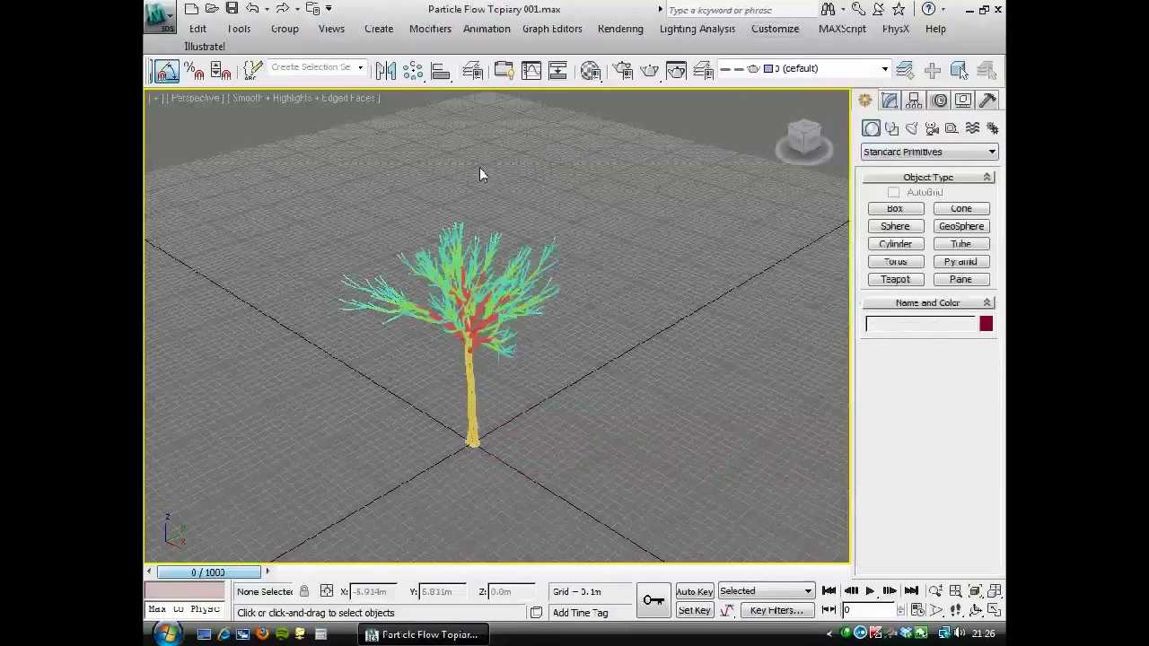
# Examine the separate parts of the imported tree up close by selecting Trunk, Bough, Branch1 and Branch2 in turn
pyautogui.click(470, 363)
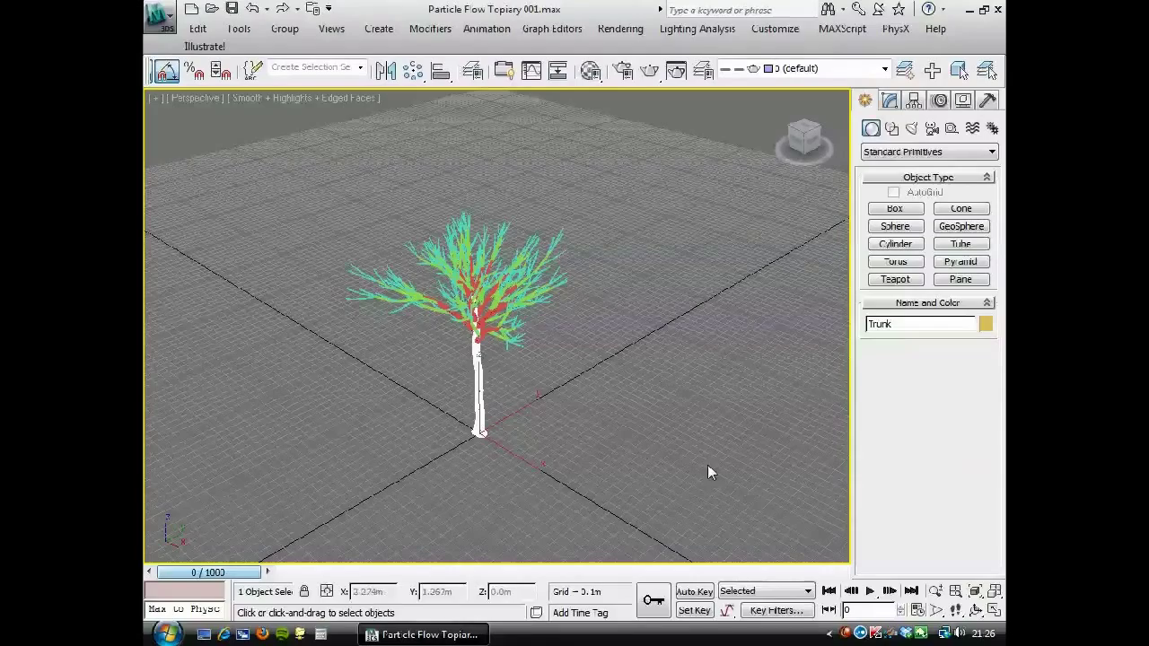
pyautogui.click(975, 592)
pyautogui.scroll(3, 361, 296)
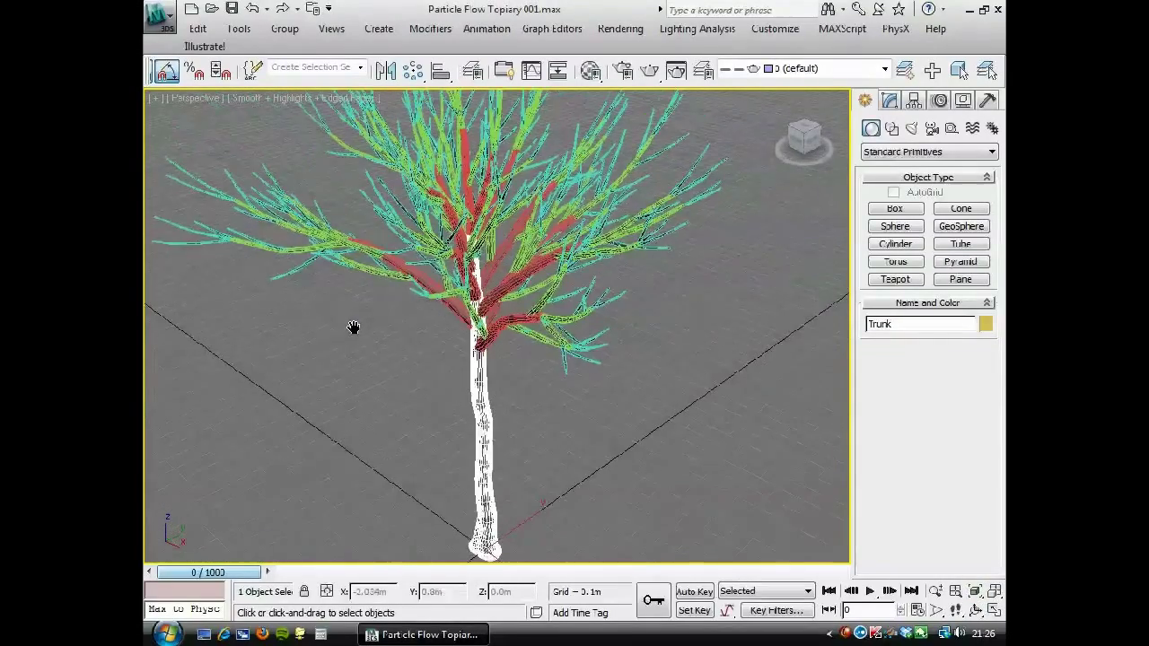
pyautogui.keyDown('alt'); pyautogui.moveTo(386, 321); pyautogui.dragTo(615, 316, button='middle'); pyautogui.keyUp('alt')
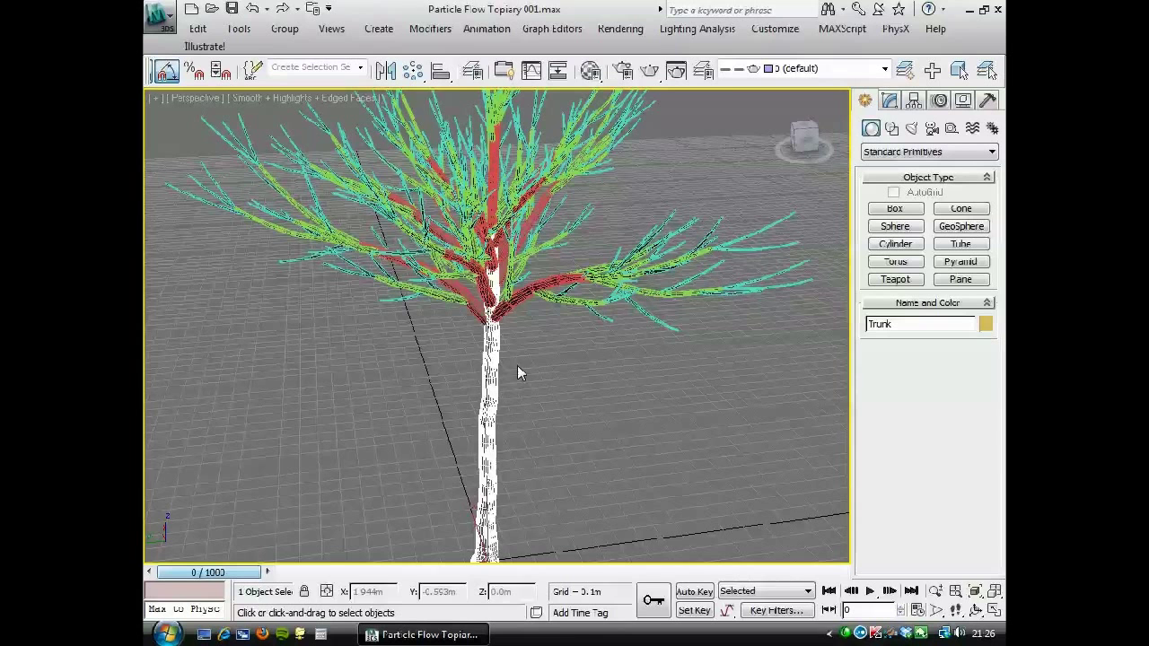
pyautogui.click(519, 301)
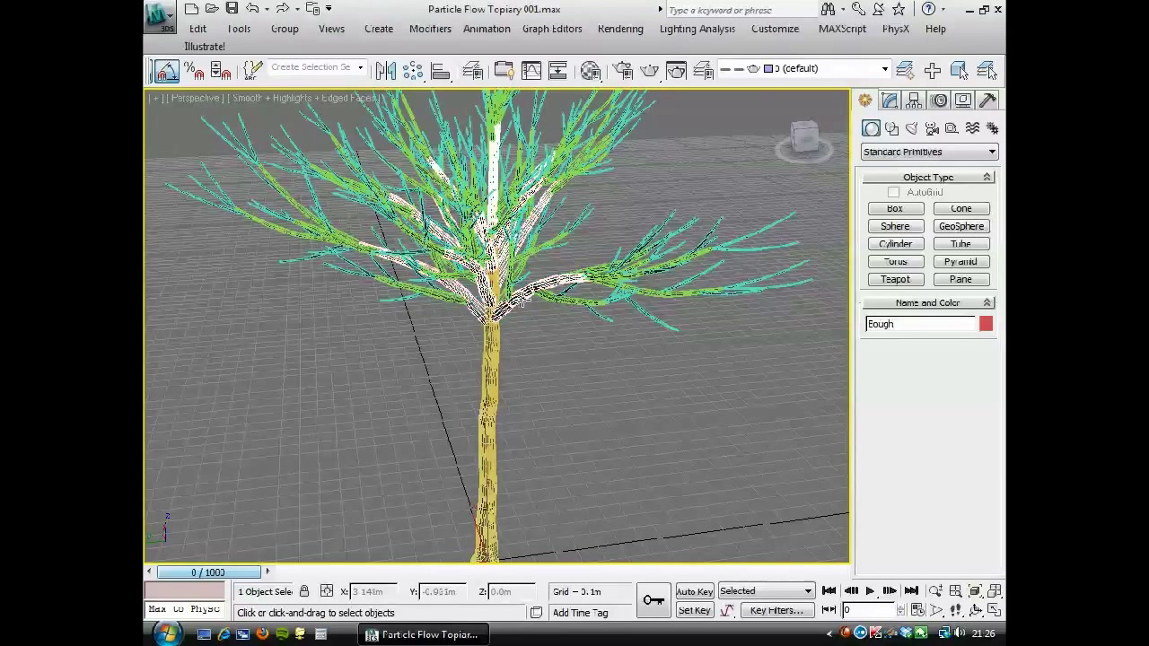
pyautogui.click(549, 299)
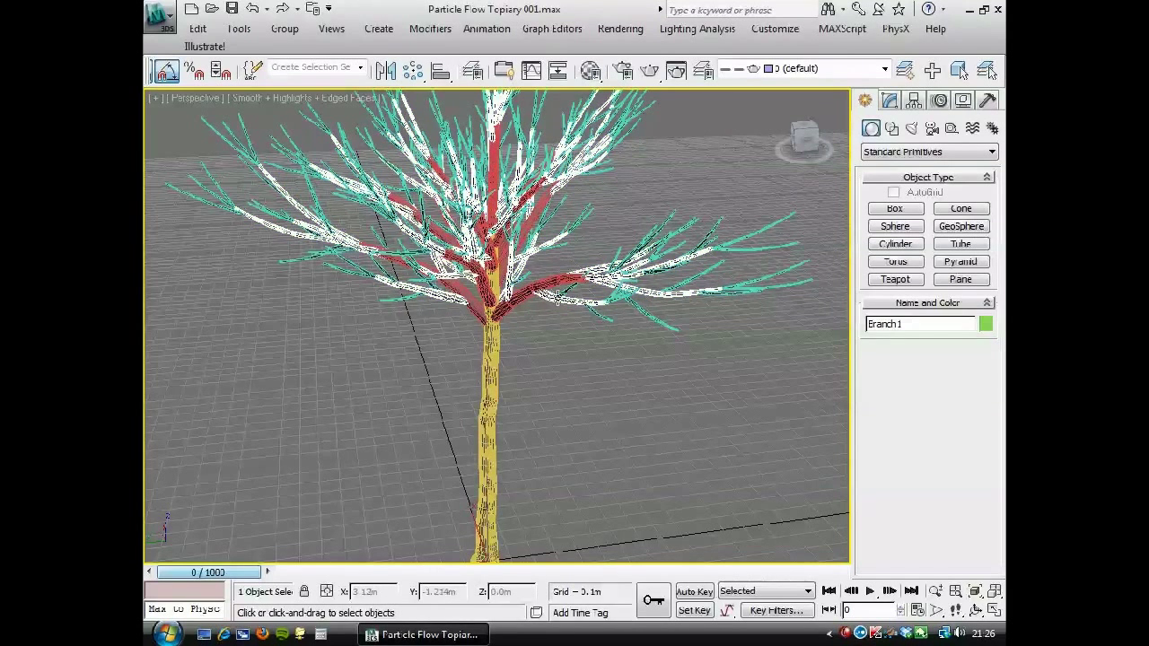
pyautogui.click(570, 291)
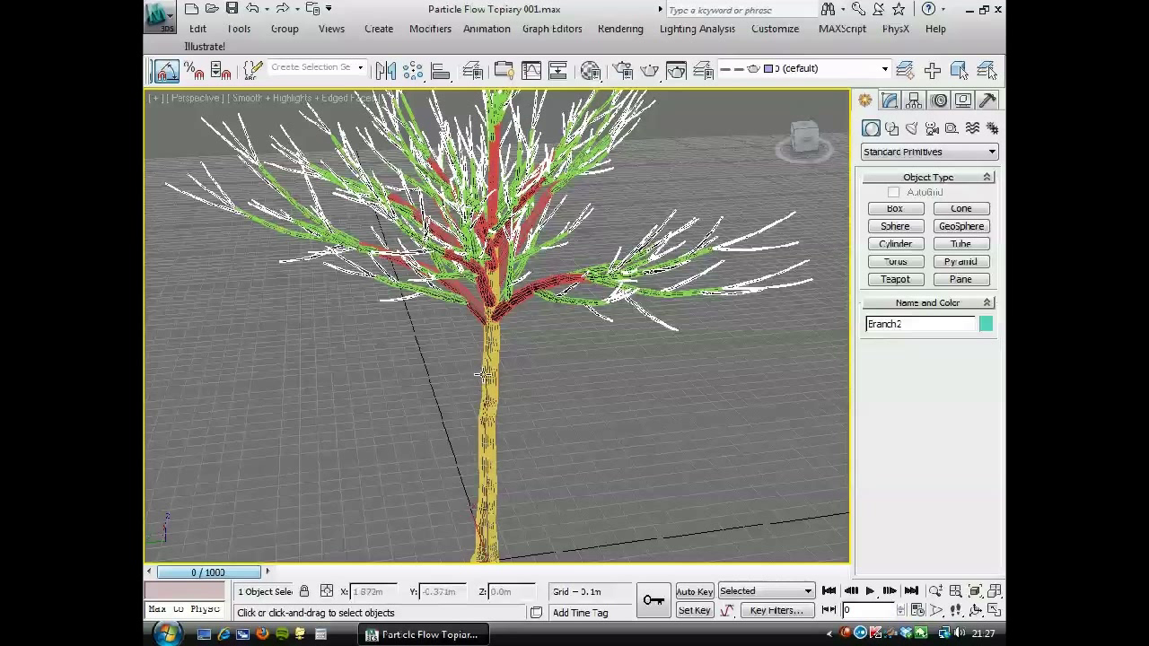
# Select all four tree objects and inspect Test Checker Material's diffuse bitmap, Checker001.jpg, in the Material Editor
pyautogui.hotkey('ctrl', 'a')
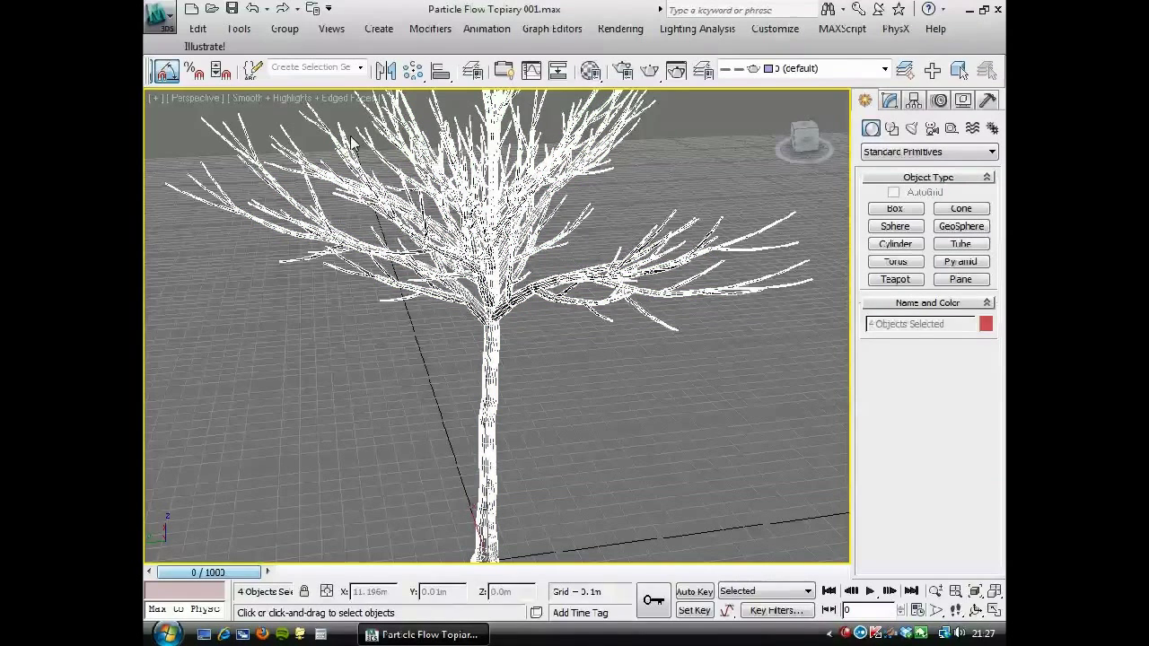
pyautogui.click(623, 71)
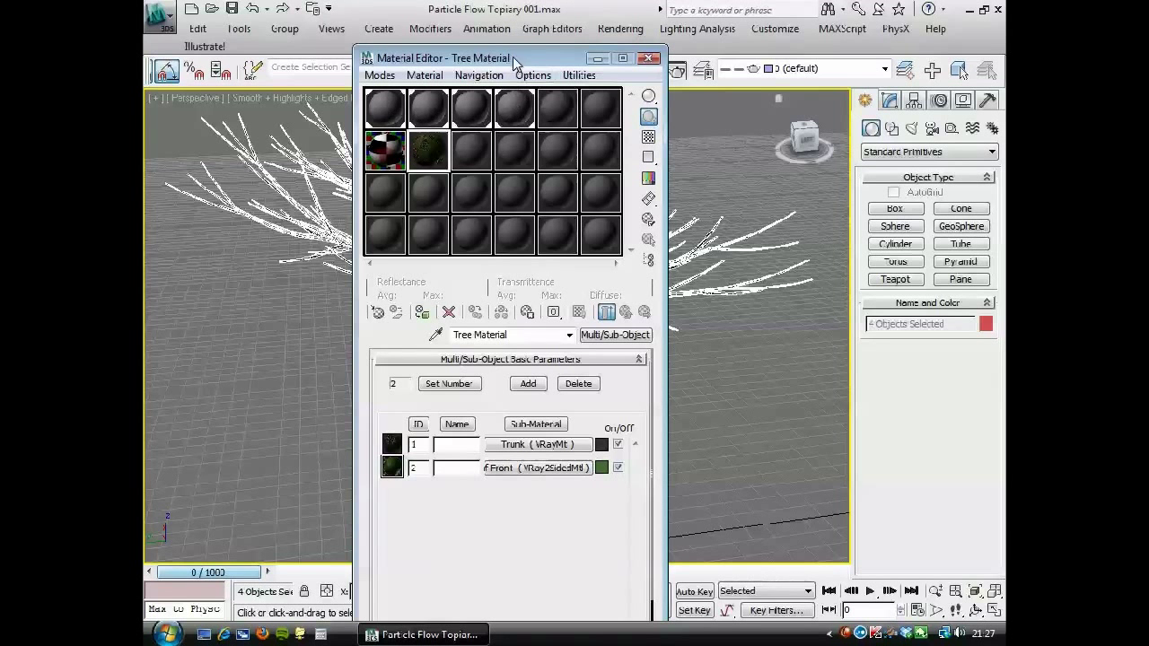
pyautogui.moveTo(514, 60); pyautogui.dragTo(655, 75)
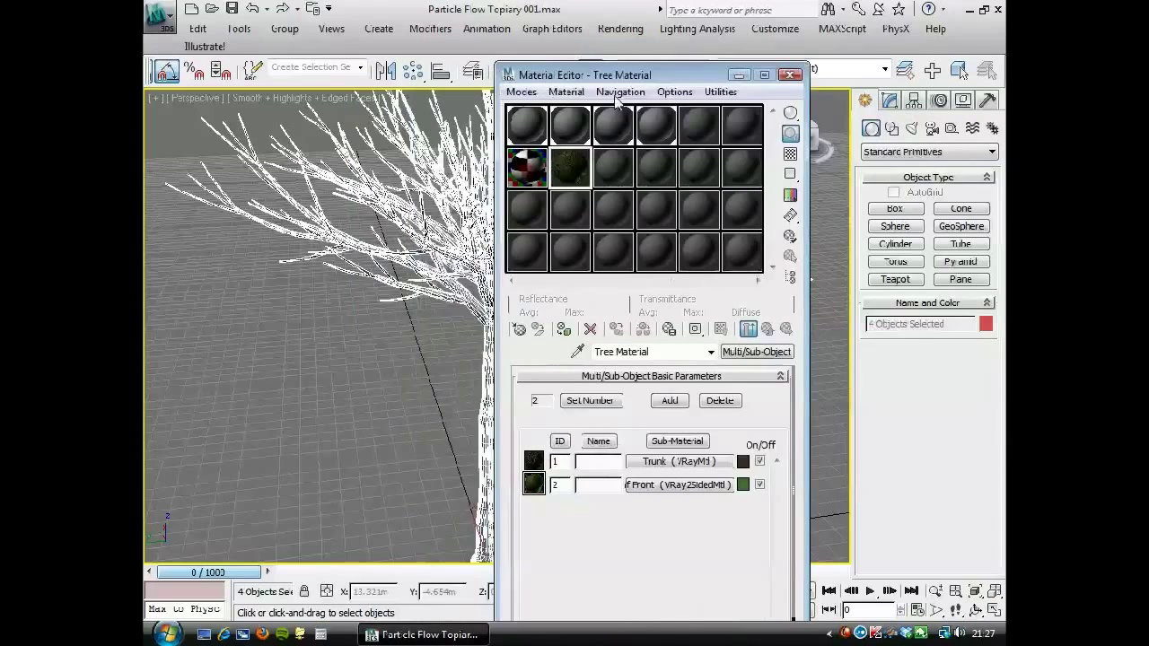
pyautogui.click(533, 167)
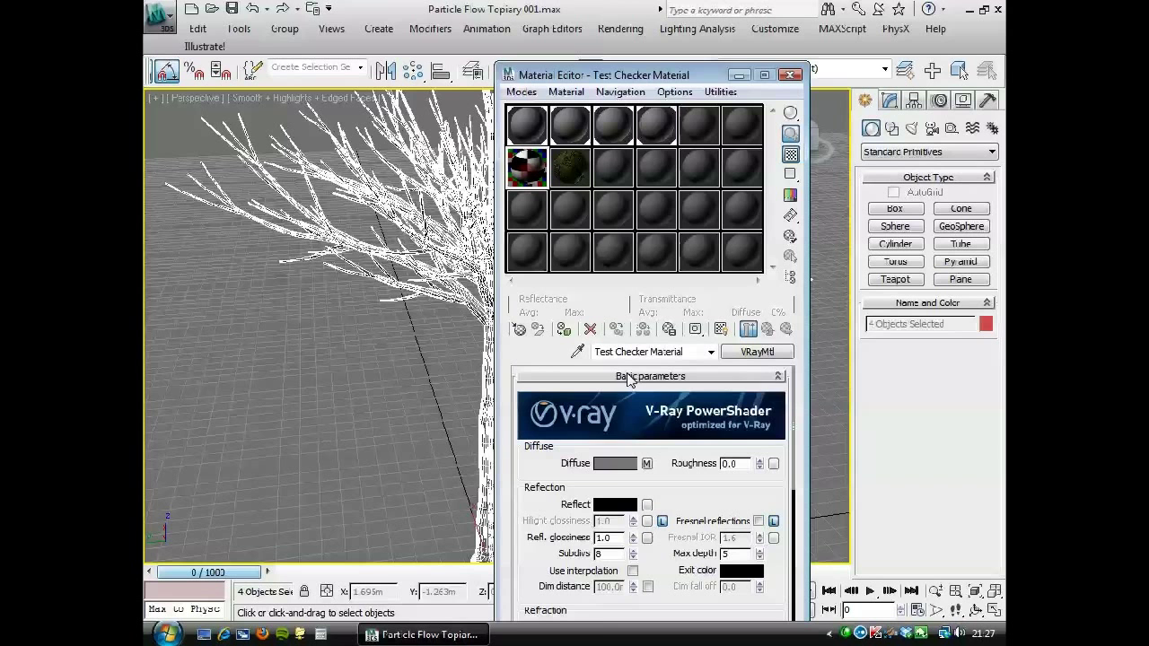
pyautogui.click(646, 463)
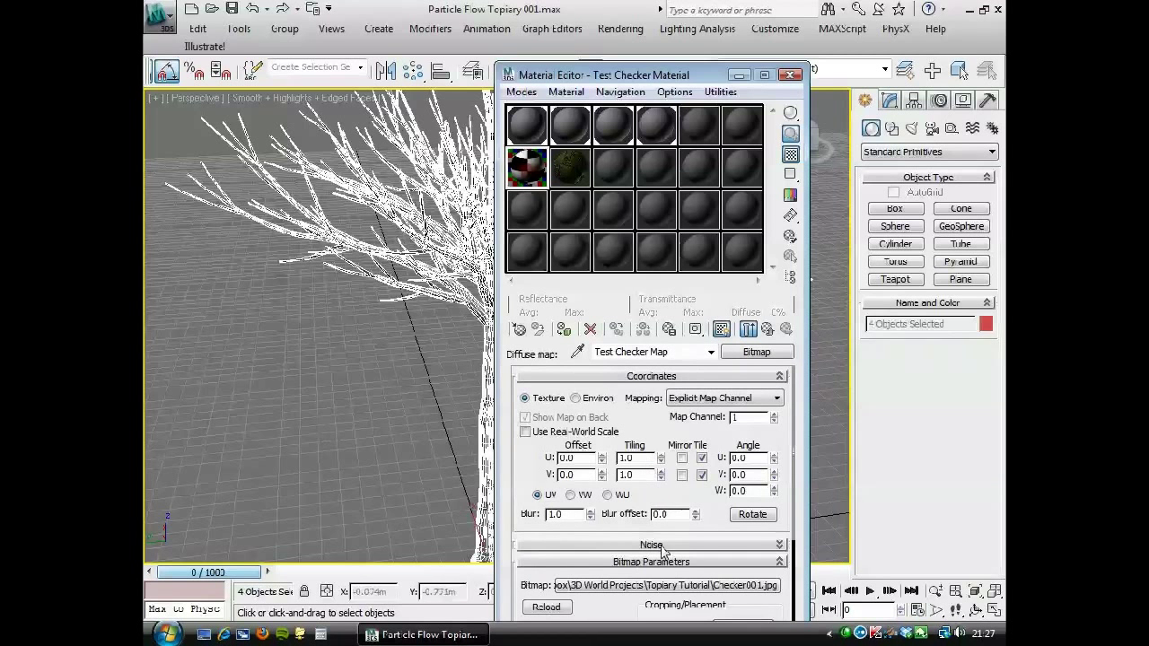
pyautogui.moveTo(647, 501); pyautogui.dragTo(645, 434)
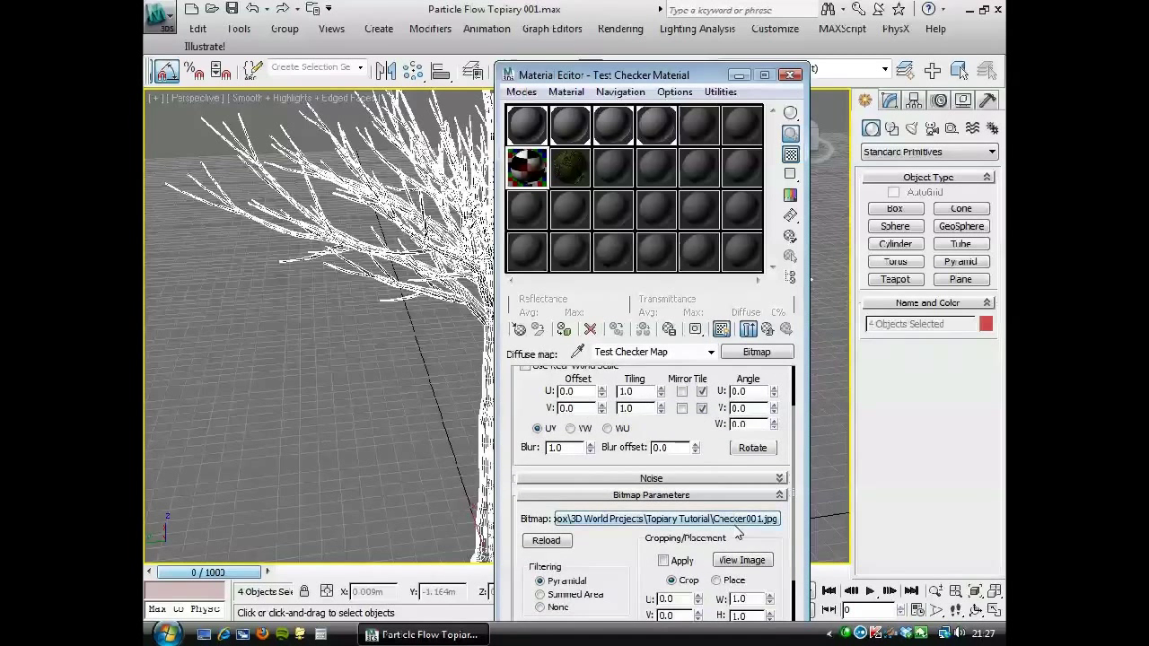
pyautogui.click(742, 559)
pyautogui.click(789, 74)
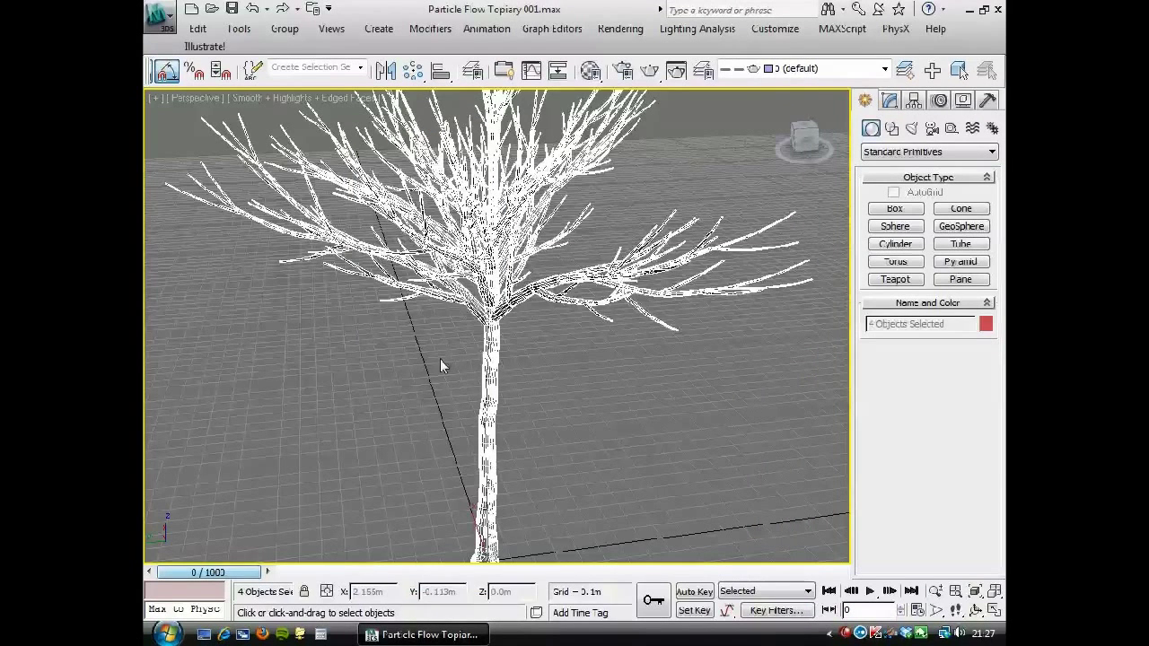
# Assign Test Checker Material to the four selected tree objects and close the Material Editor
pyautogui.click(590, 70)
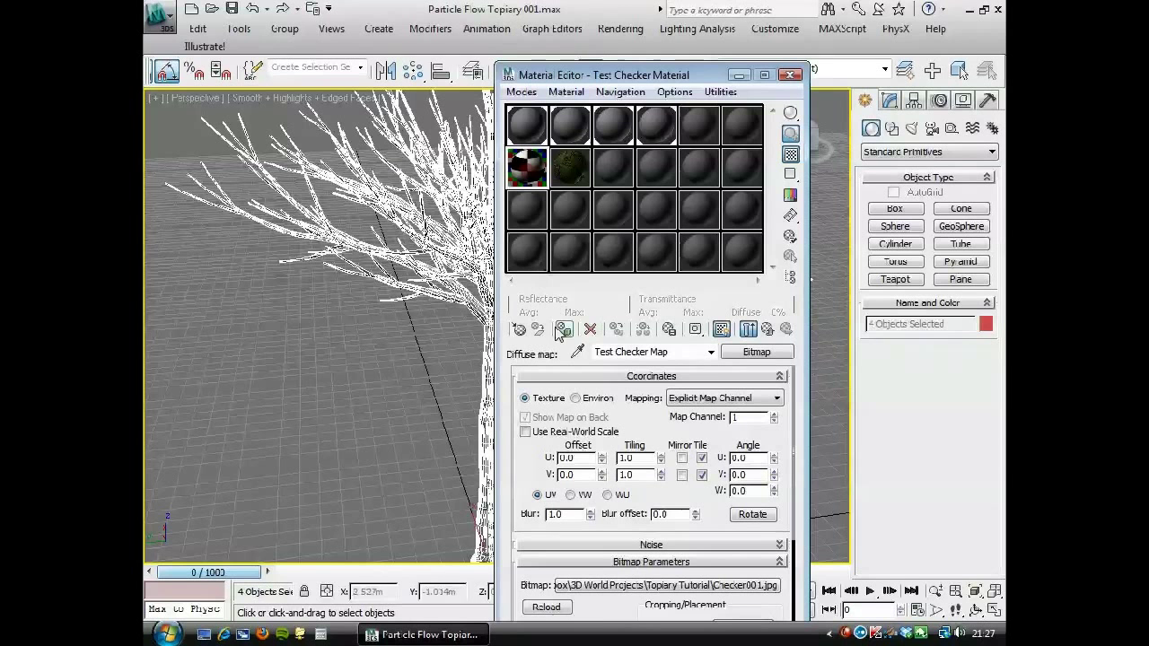
pyautogui.click(563, 331)
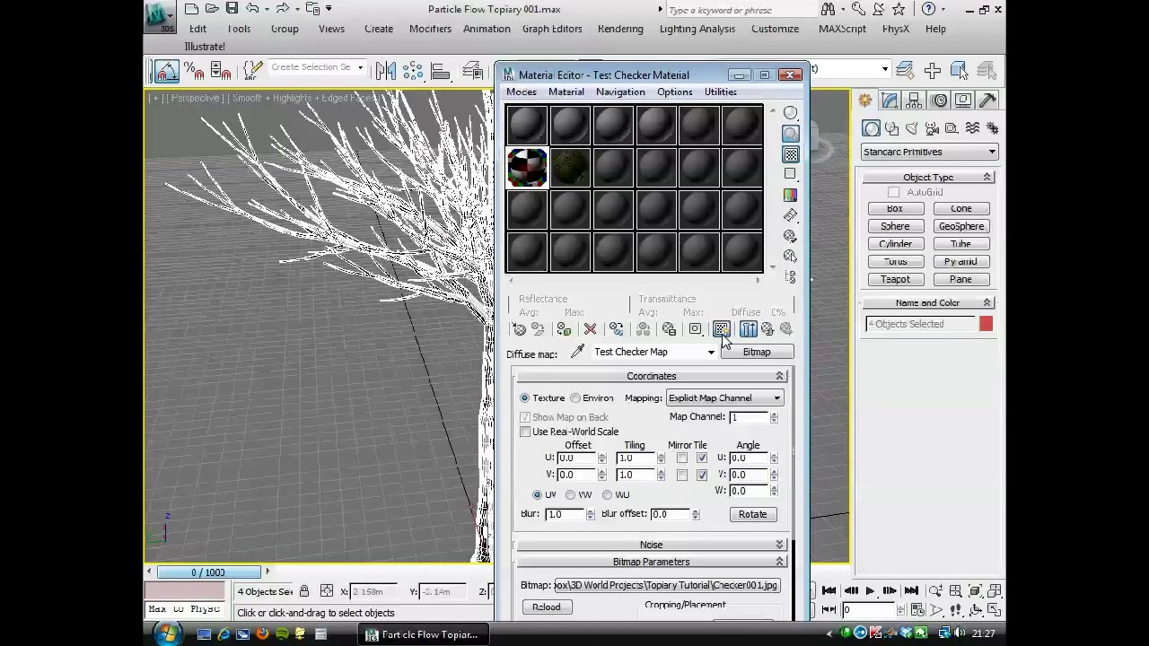
pyautogui.click(790, 74)
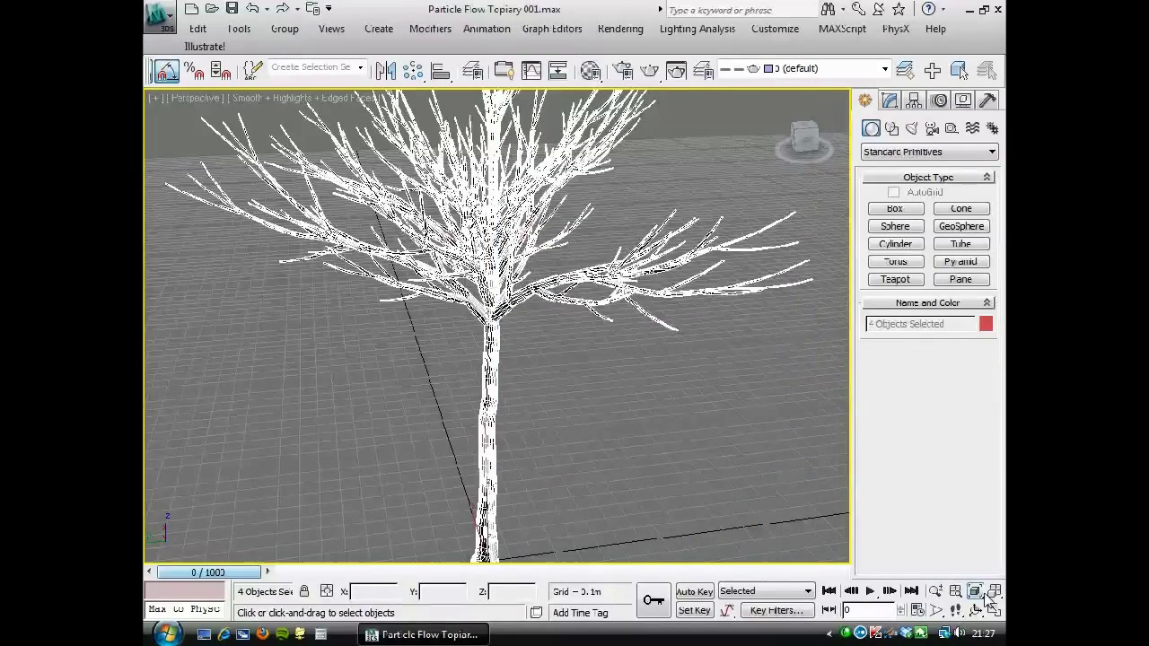
# Enable viewport clipping in the Perspective view and move the near clipping plane to its minimum so nearby branches are not cut off
pyautogui.click(936, 593)
pyautogui.moveTo(475, 390); pyautogui.dragTo(437, 320)
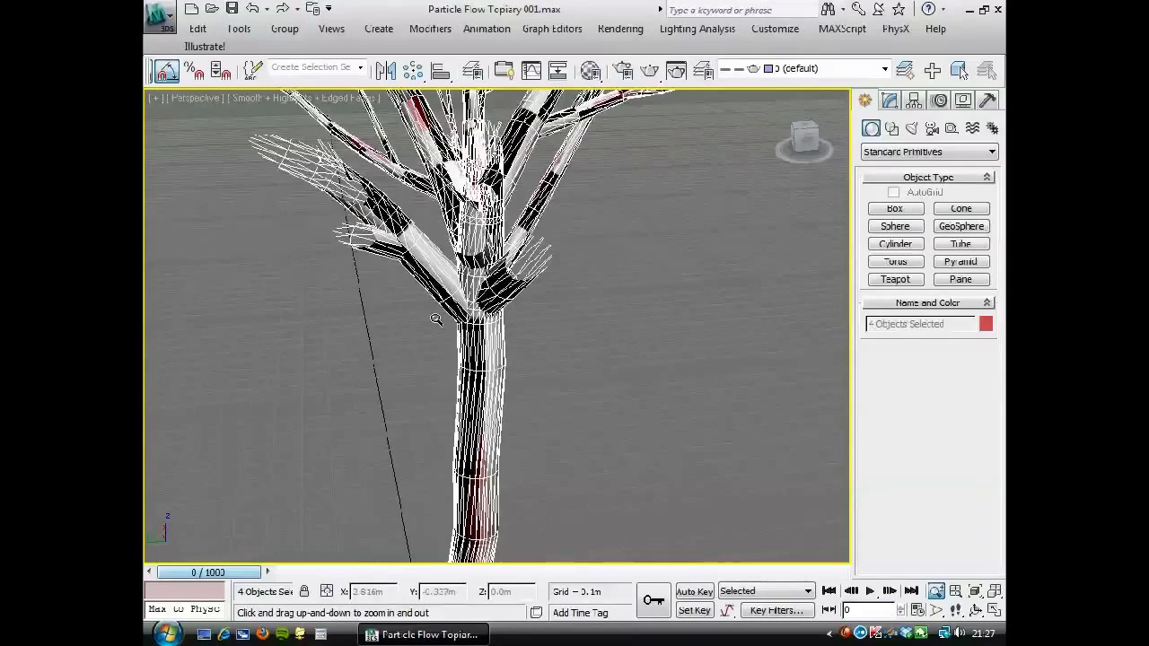
pyautogui.moveTo(388, 291); pyautogui.dragTo(388, 303, button='middle')
pyautogui.click(191, 99)
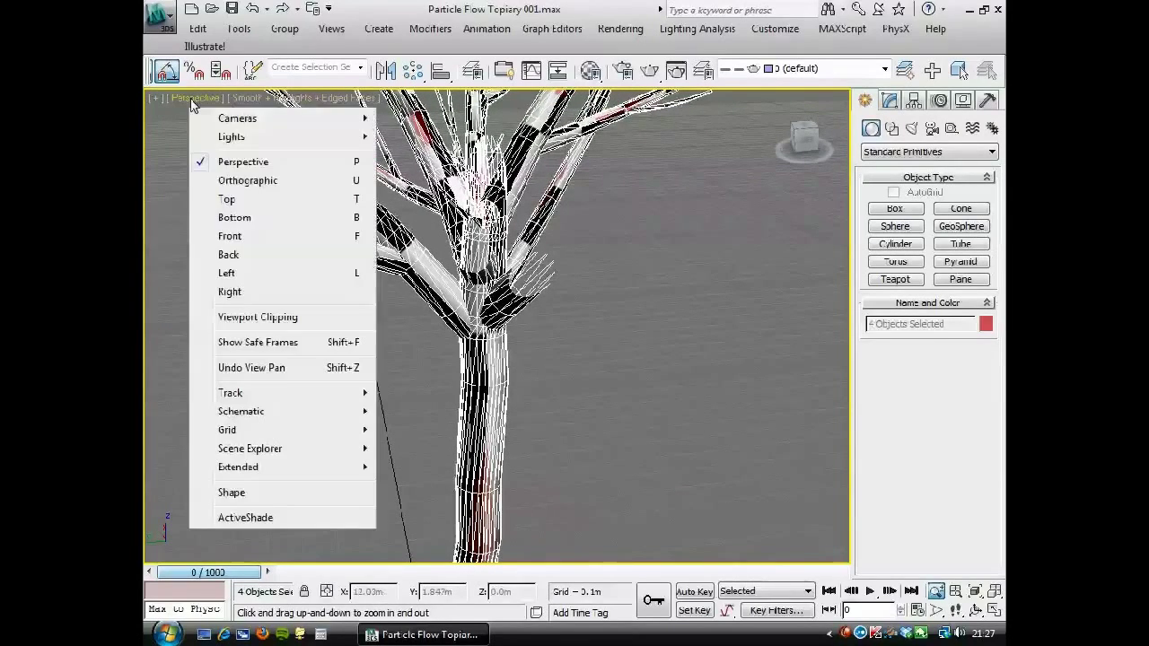
pyautogui.click(278, 316)
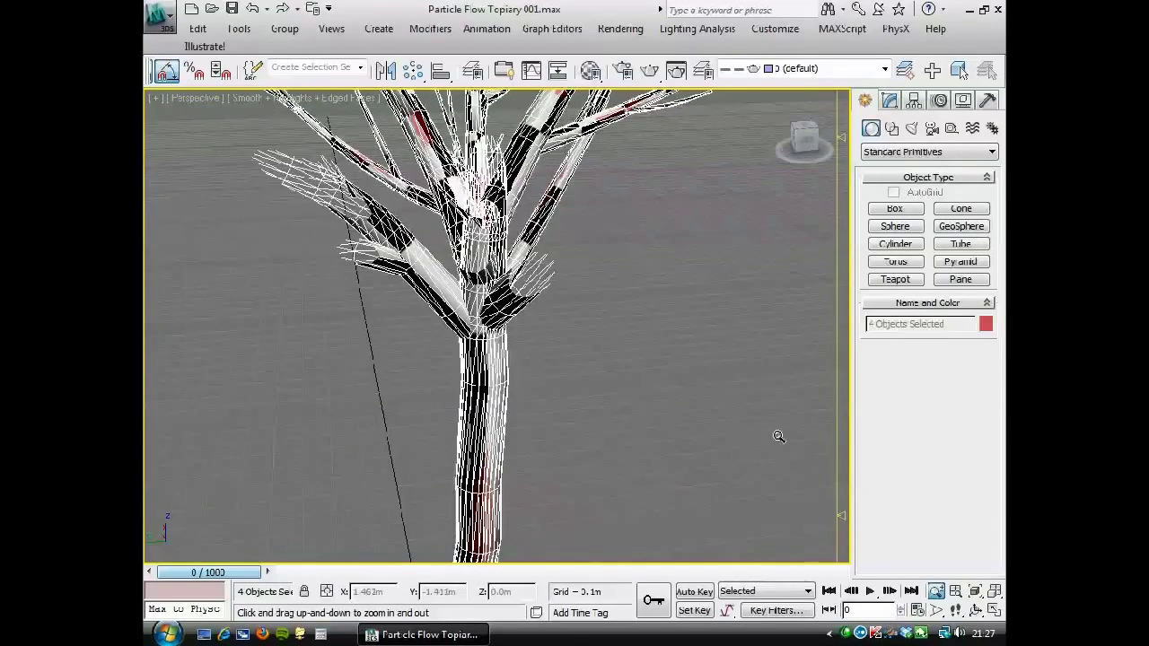
pyautogui.moveTo(845, 517); pyautogui.dragTo(842, 568)
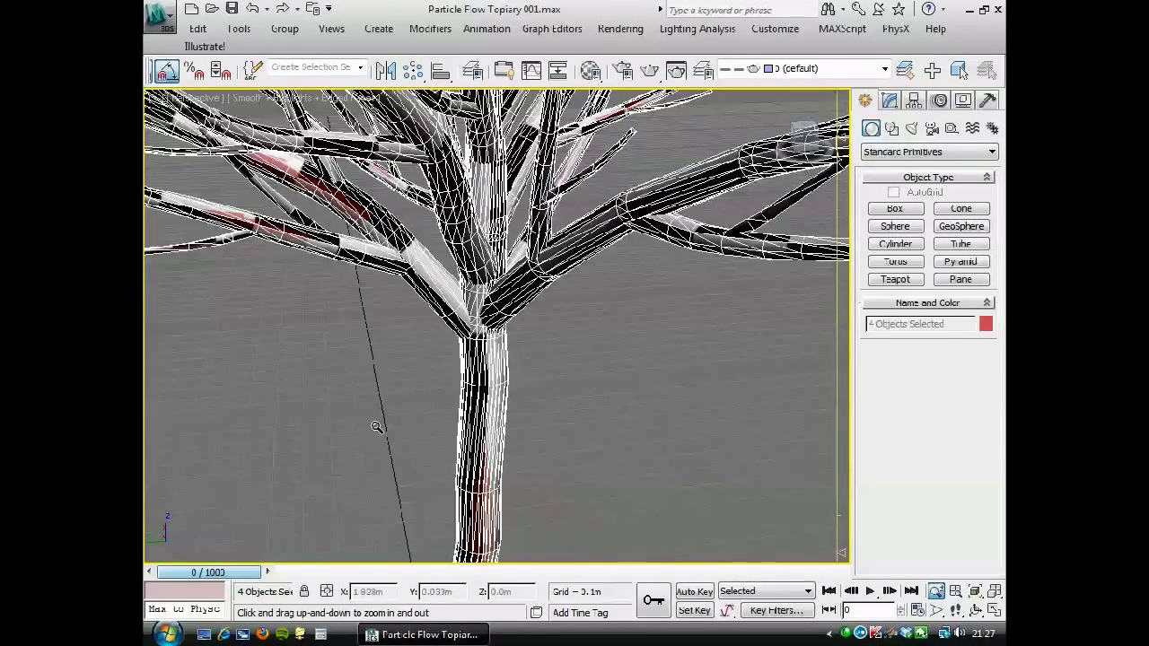
# Examine the checker pattern on the trunk and boughs from several angles and distances
pyautogui.moveTo(381, 429); pyautogui.dragTo(507, 349)
pyautogui.keyDown('alt'); pyautogui.moveTo(507, 349); pyautogui.dragTo(445, 286, button='middle'); pyautogui.keyUp('alt')
pyautogui.keyDown('alt'); pyautogui.moveTo(455, 388); pyautogui.dragTo(365, 380, button='middle'); pyautogui.keyUp('alt')
pyautogui.moveTo(406, 437); pyautogui.dragTo(432, 351, button='middle')
pyautogui.scroll(-2, 434, 357)
pyautogui.moveTo(526, 397)
pyautogui.keyDown('alt'); pyautogui.mouseDown(button='middle')
pyautogui.moveTo(389, 400)
pyautogui.moveTo(551, 413)
pyautogui.mouseUp(button='middle'); pyautogui.keyUp('alt')
pyautogui.scroll(-3, 531, 410)
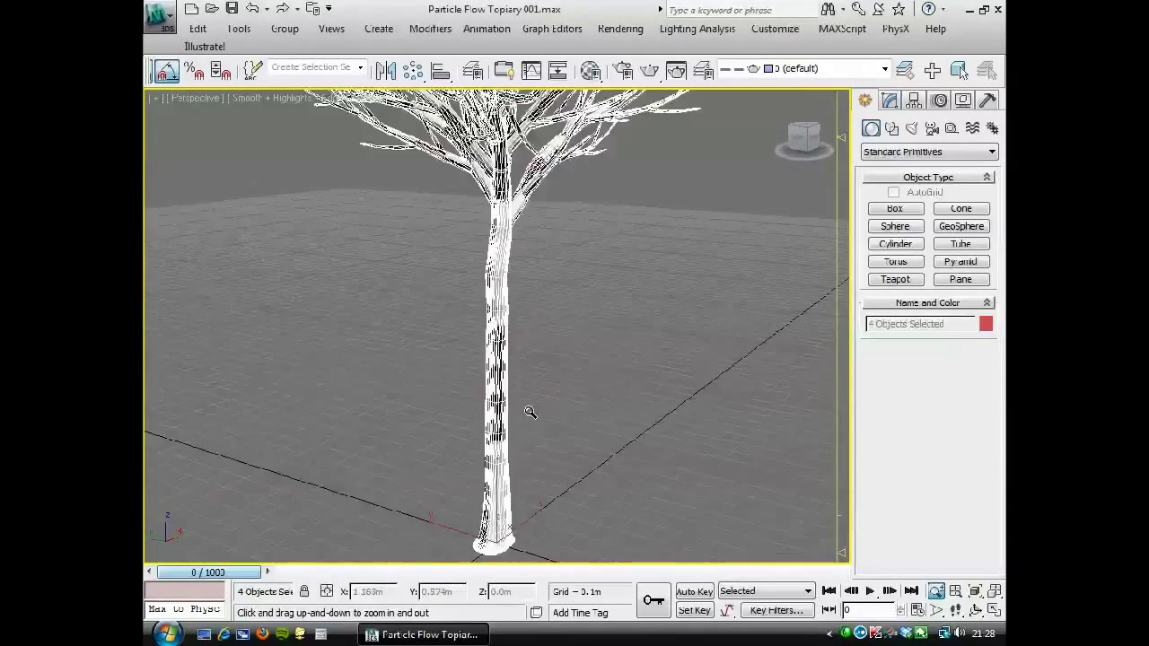
pyautogui.moveTo(436, 354); pyautogui.dragTo(450, 364, button='middle')
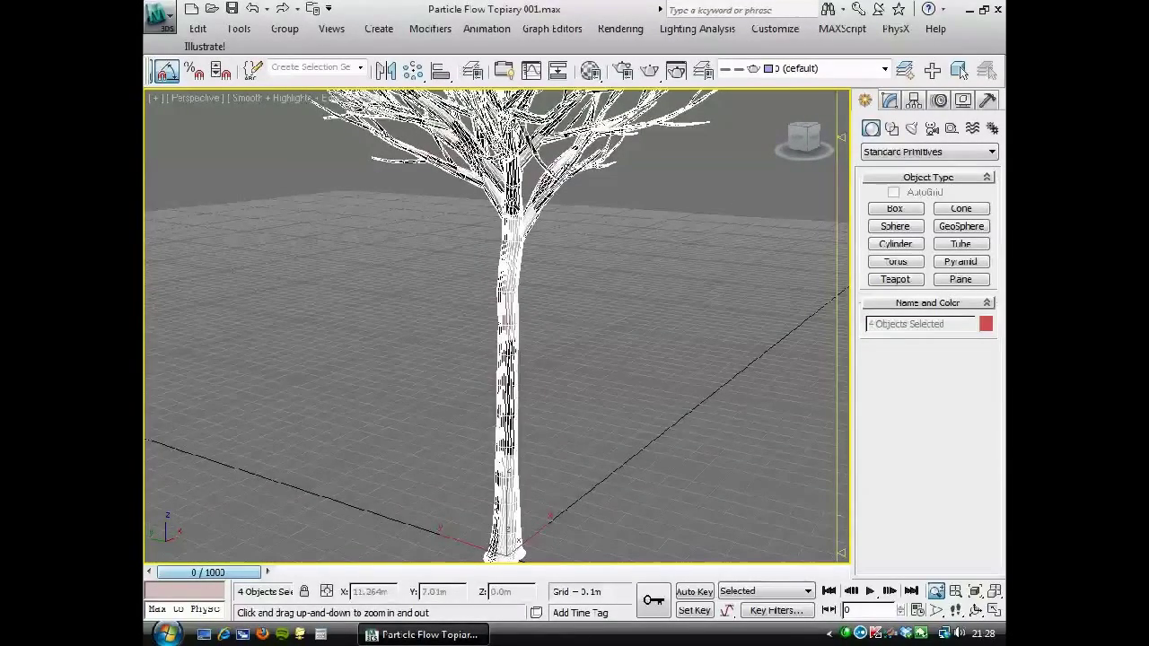
# Select only the Trunk object and add a UVW Xform modifier to it
pyautogui.click(423, 325)
pyautogui.click(514, 307)
pyautogui.keyDown('alt'); pyautogui.moveTo(372, 341); pyautogui.dragTo(422, 353, button='middle'); pyautogui.keyUp('alt')
pyautogui.click(890, 100)
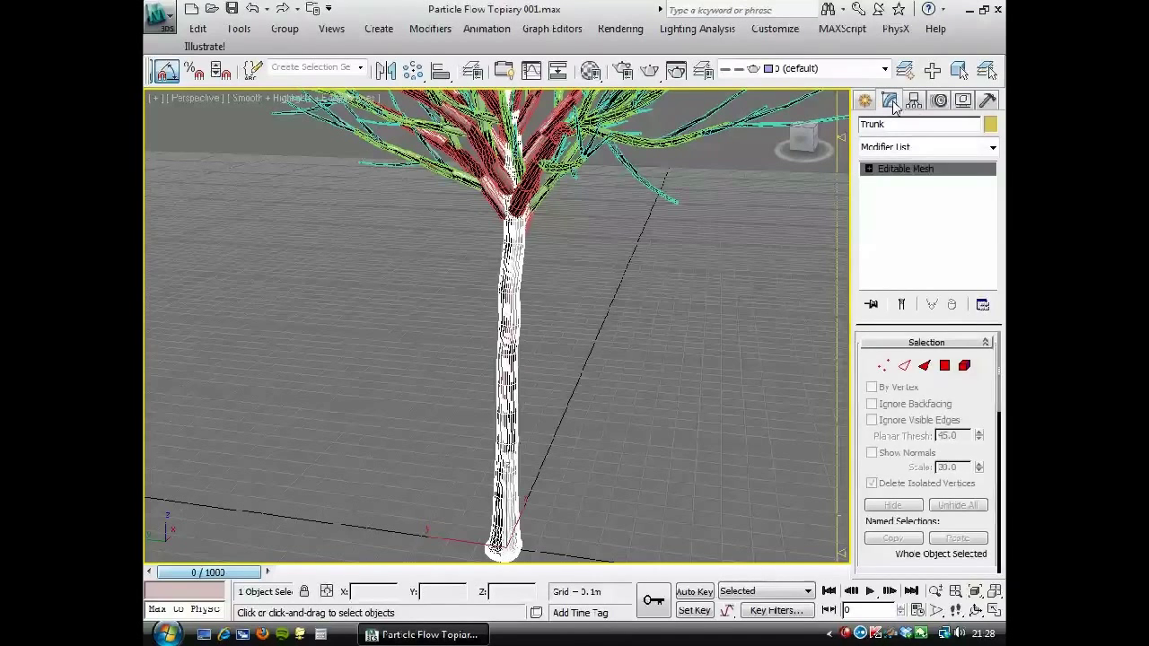
pyautogui.click(989, 146)
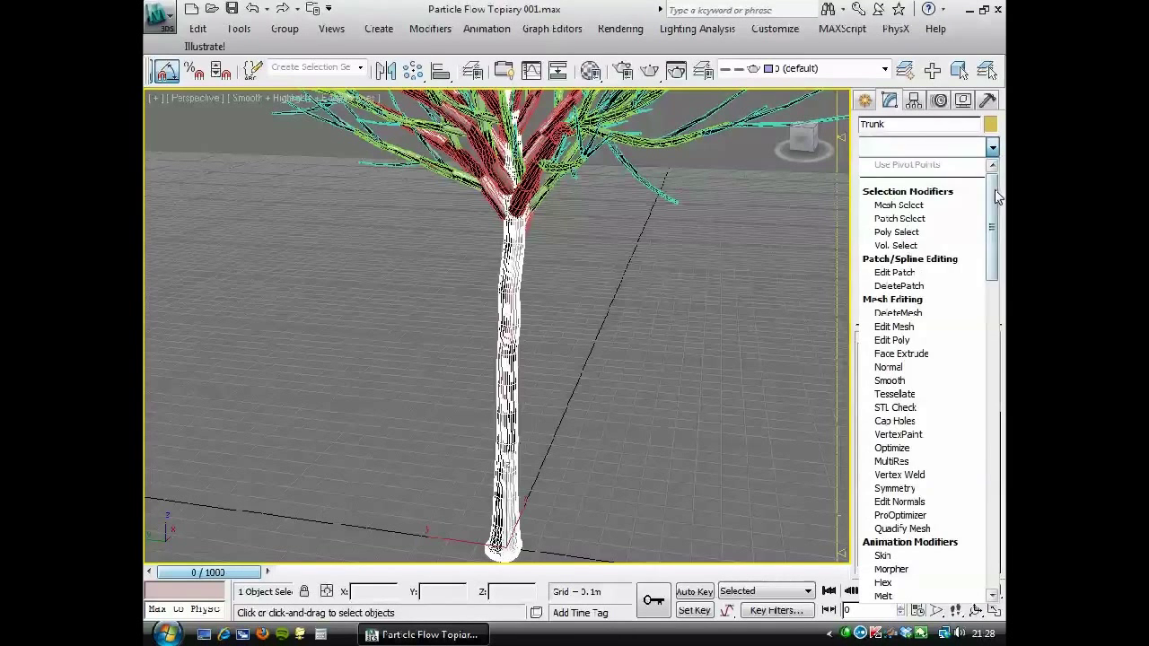
pyautogui.moveTo(992, 193); pyautogui.dragTo(991, 298)
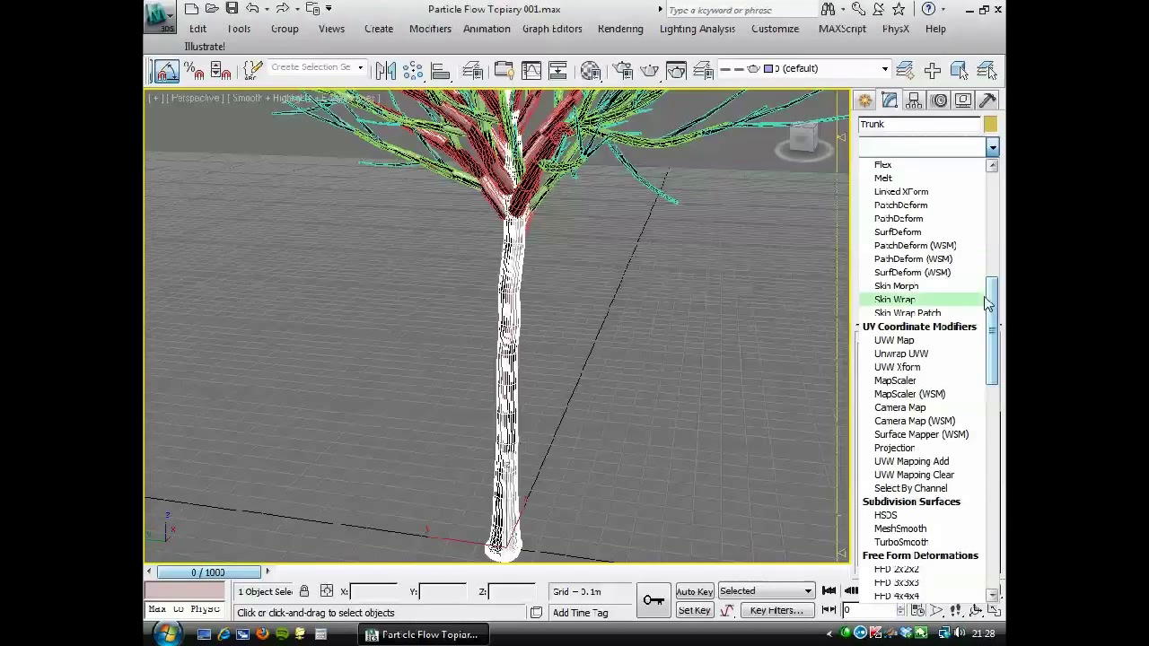
pyautogui.click(897, 368)
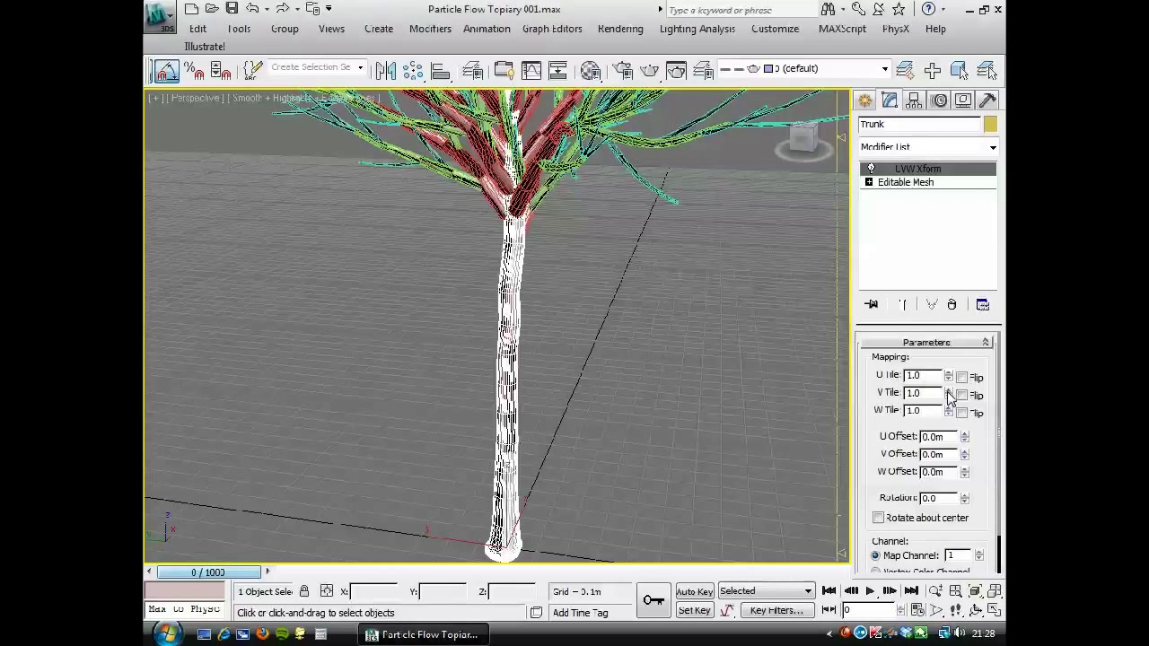
# Raise the trunk's V Tile to about 4.36 and turn off the edged-faces display in the viewport
pyautogui.moveTo(949, 398); pyautogui.dragTo(941, 210)
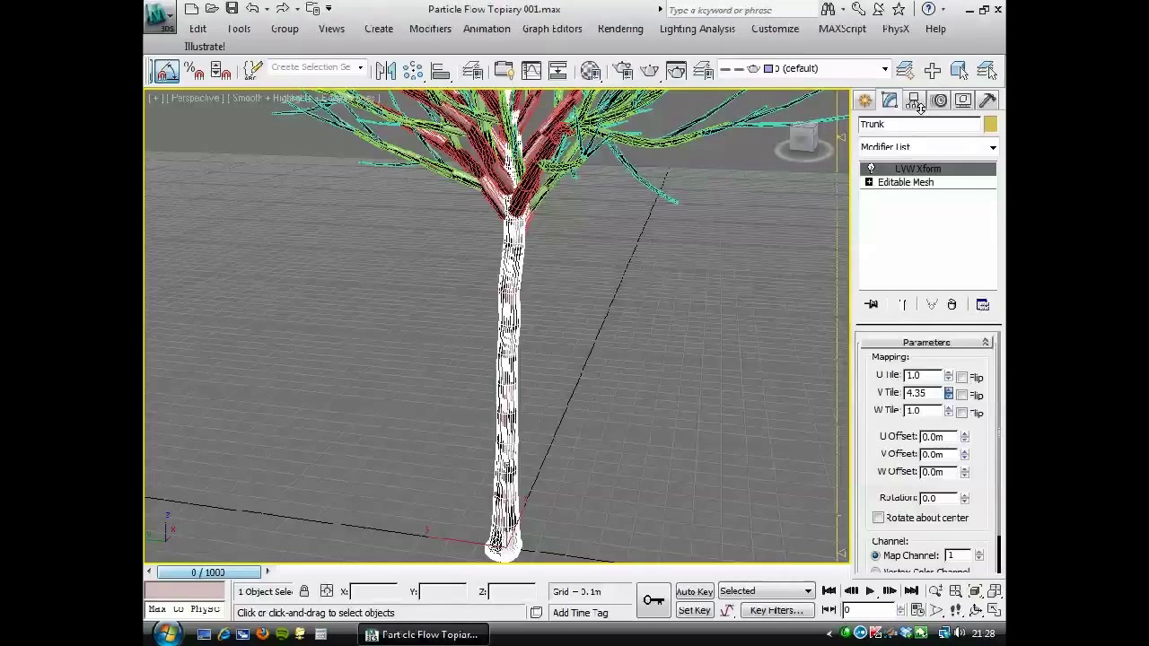
pyautogui.moveTo(920, 109); pyautogui.dragTo(918, 107)
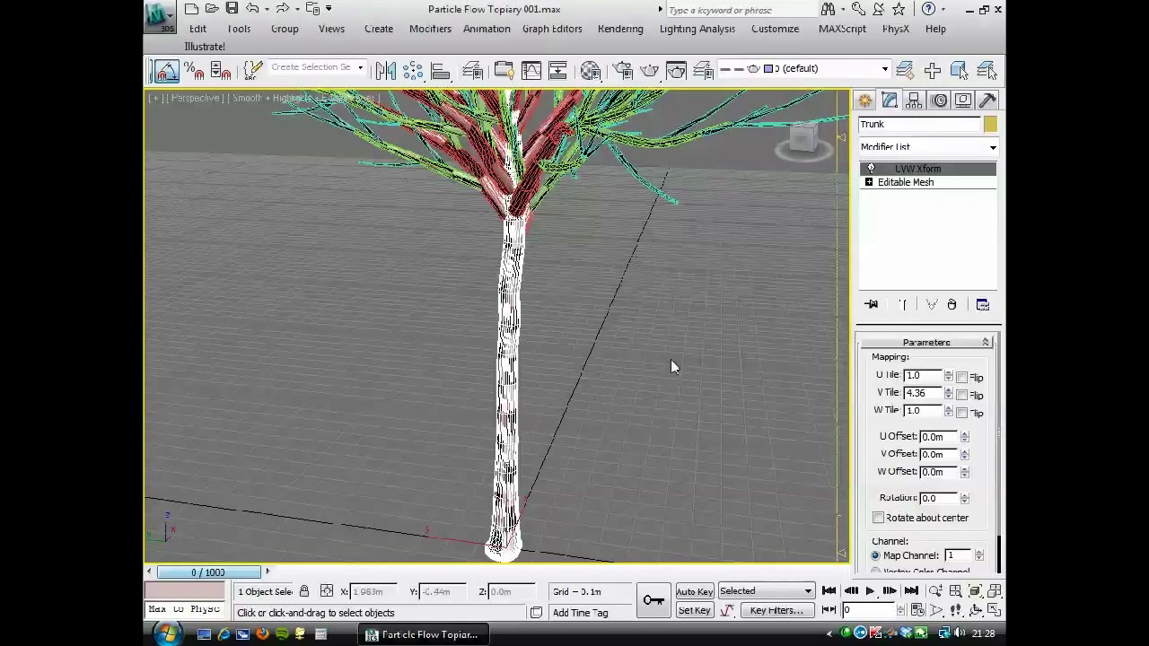
pyautogui.press('F4')
pyautogui.moveTo(540, 367); pyautogui.dragTo(559, 354, button='middle')
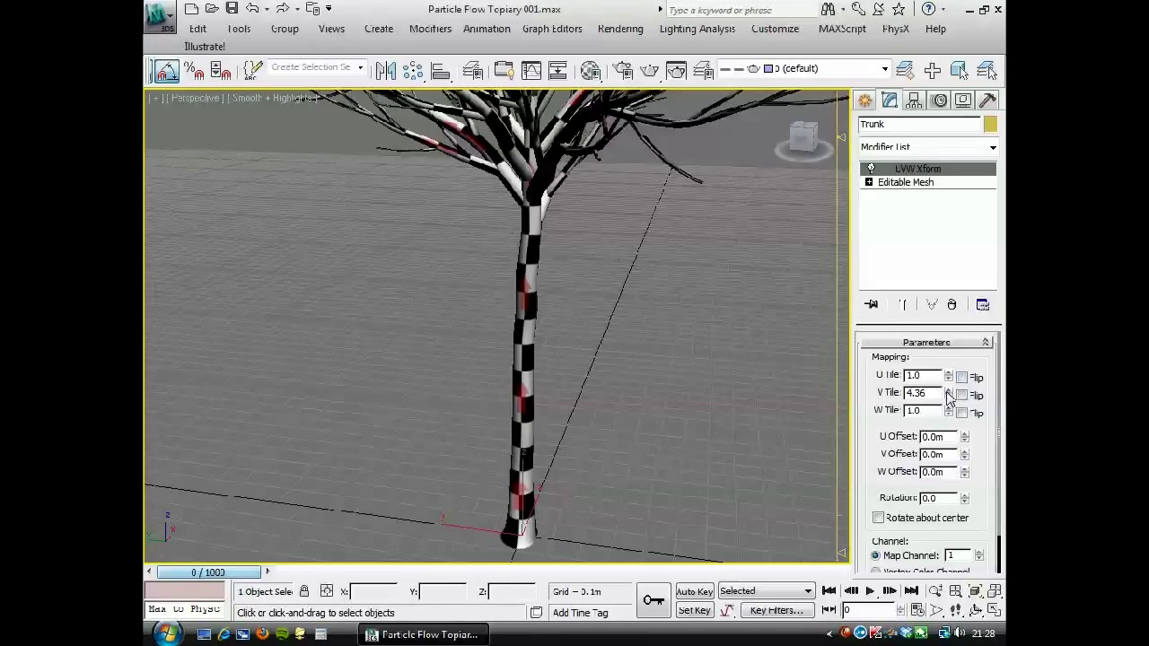
# Increase the trunk's V tiling further until the checker squares look even, and set V Tile to exactly 7
pyautogui.moveTo(949, 397); pyautogui.dragTo(946, 343)
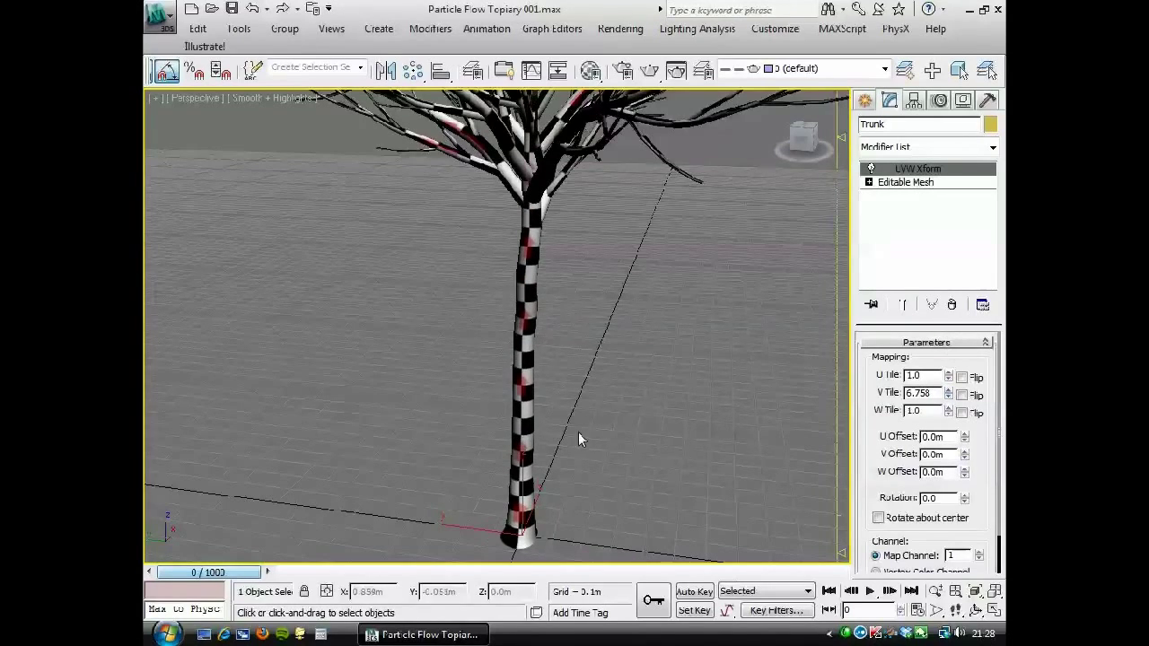
pyautogui.keyDown('alt'); pyautogui.moveTo(578, 432); pyautogui.dragTo(583, 404, button='middle'); pyautogui.keyUp('alt')
pyautogui.moveTo(933, 392); pyautogui.dragTo(807, 383)
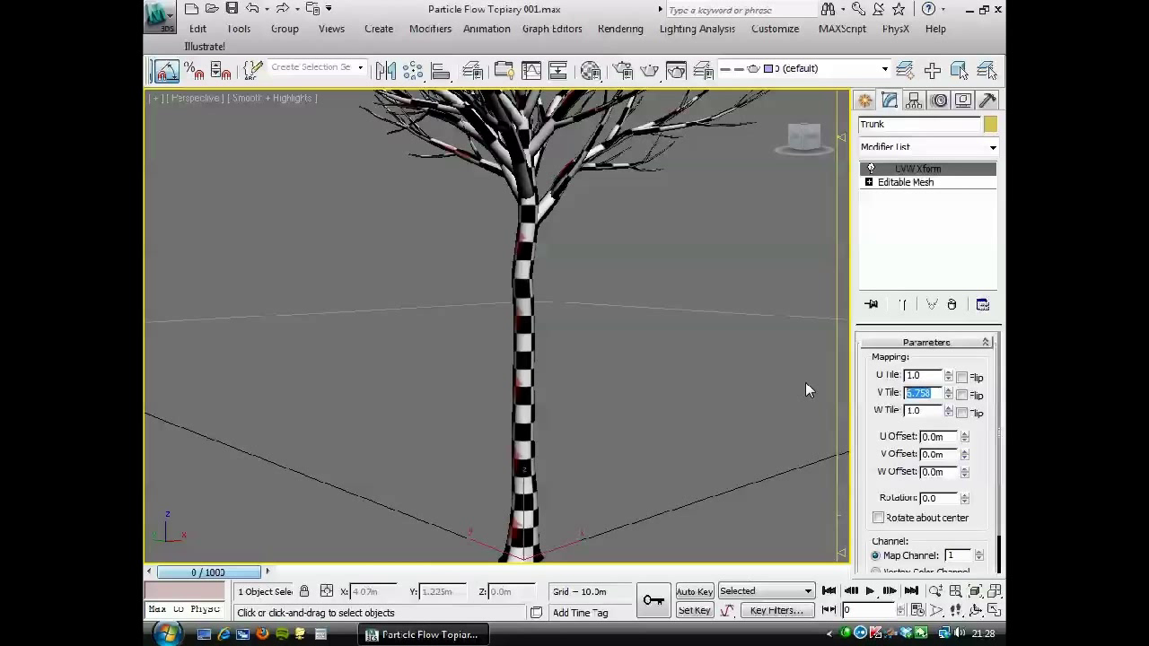
pyautogui.write('7')
pyautogui.press('Return')
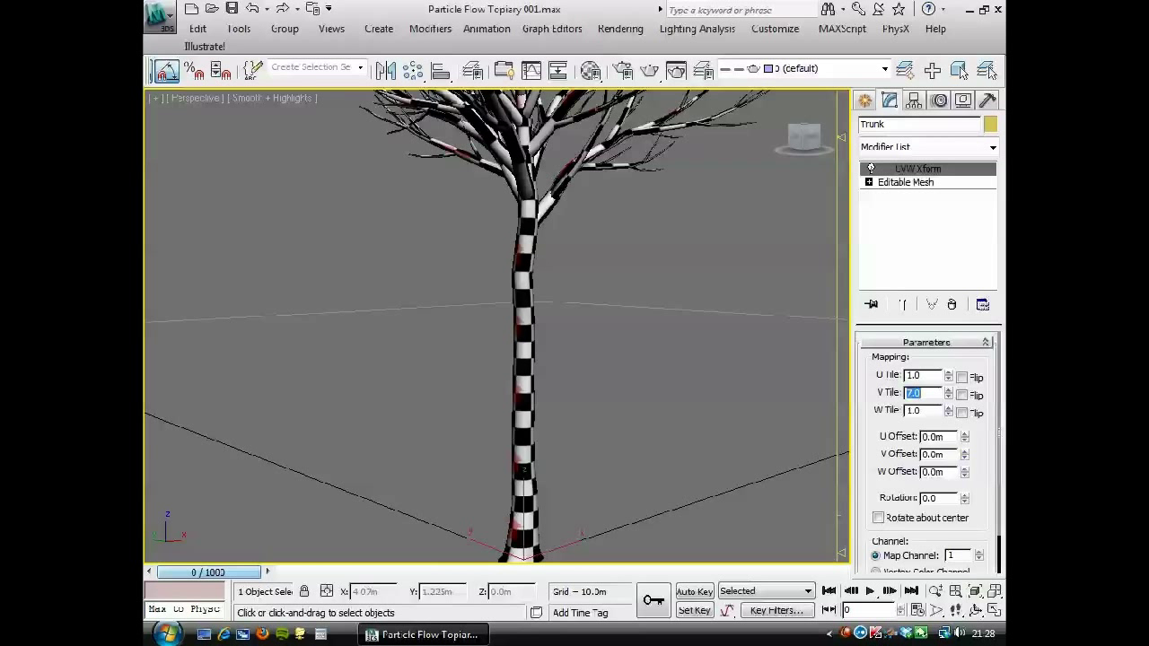
# Set the trunk's V Tile to 6 and copy its UVW Xform modifier
pyautogui.press('Return')
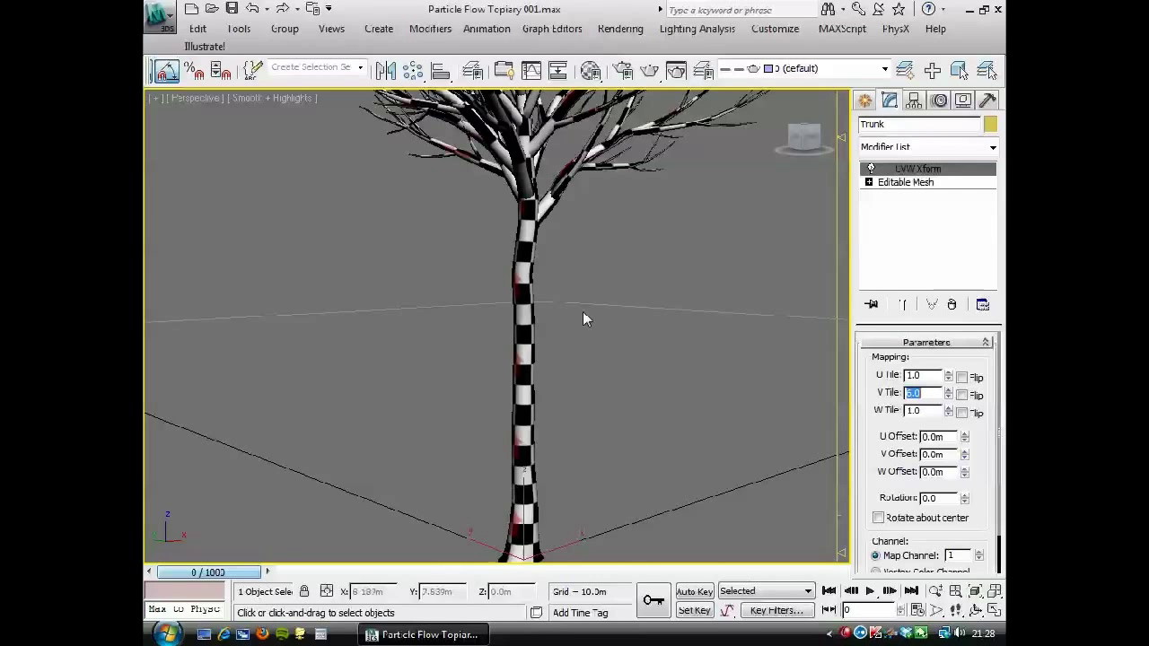
pyautogui.keyDown('alt'); pyautogui.moveTo(582, 320); pyautogui.dragTo(617, 315, button='middle'); pyautogui.keyUp('alt')
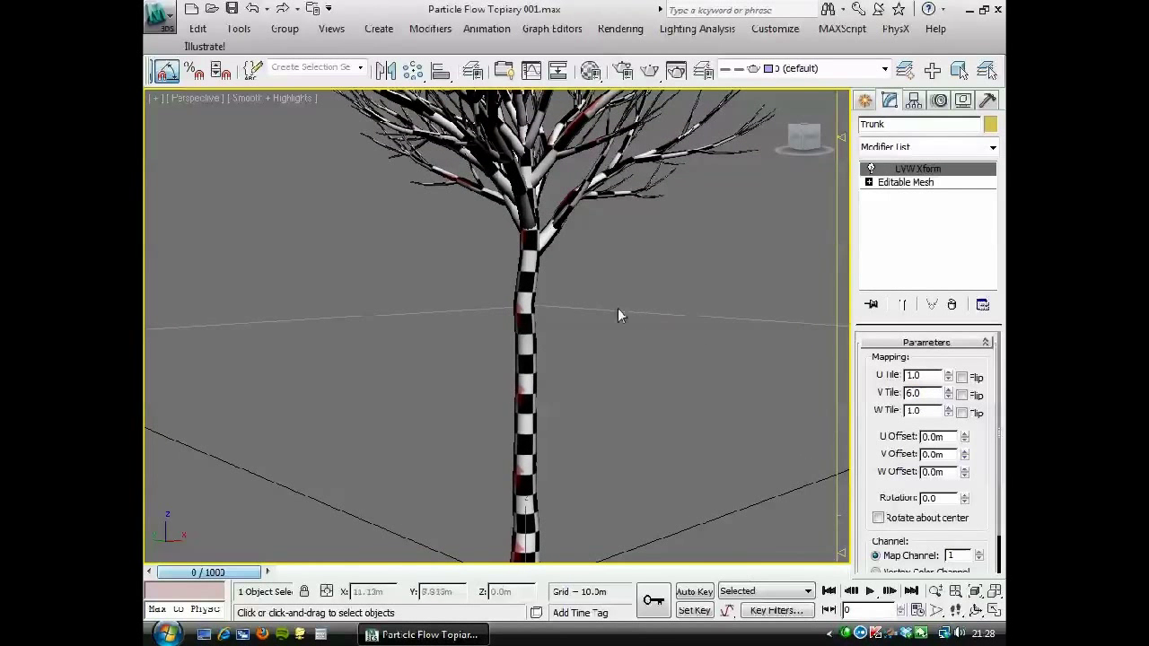
pyautogui.rightClick(912, 167)
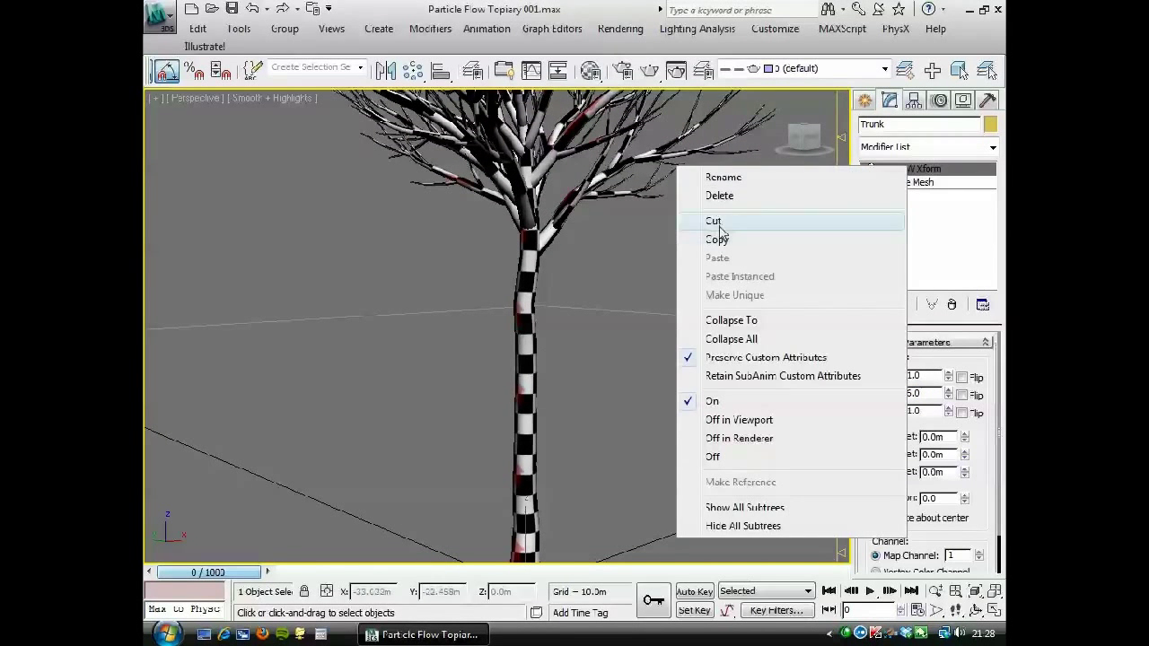
pyautogui.click(722, 239)
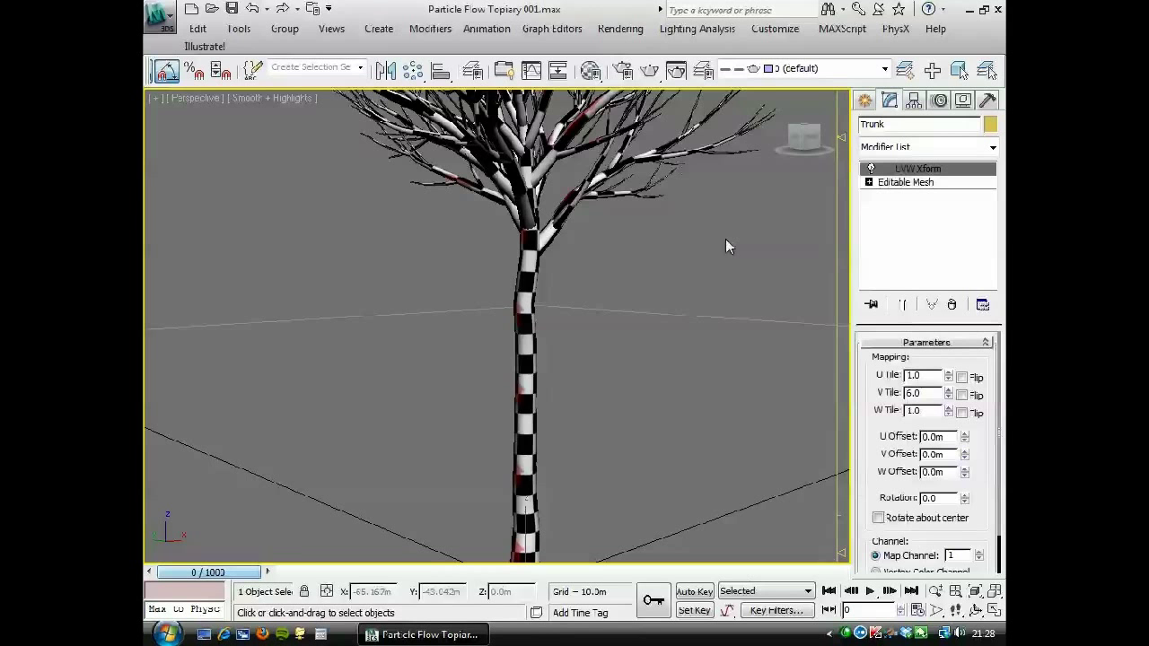
# Display edged faces, select the Bough object, and paste the copied UVW Xform modifier onto it as a non-instanced copy
pyautogui.press('F4')
pyautogui.click(548, 238)
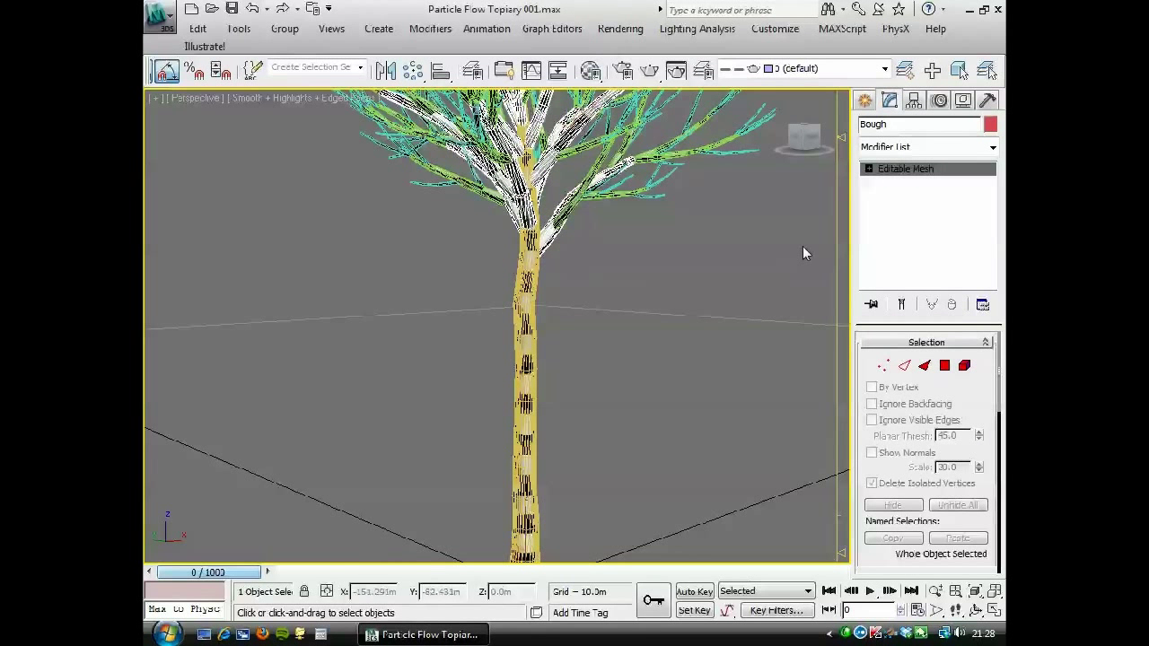
pyautogui.click(935, 590)
pyautogui.moveTo(634, 359); pyautogui.dragTo(639, 287)
pyautogui.moveTo(687, 244); pyautogui.dragTo(582, 420, button='middle')
pyautogui.moveTo(703, 337)
pyautogui.keyDown('alt'); pyautogui.mouseDown(button='middle')
pyautogui.moveTo(628, 328)
pyautogui.moveTo(619, 303)
pyautogui.moveTo(648, 350)
pyautogui.moveTo(664, 341)
pyautogui.moveTo(700, 355)
pyautogui.mouseUp(button='middle'); pyautogui.keyUp('alt')
pyautogui.rightClick(905, 172)
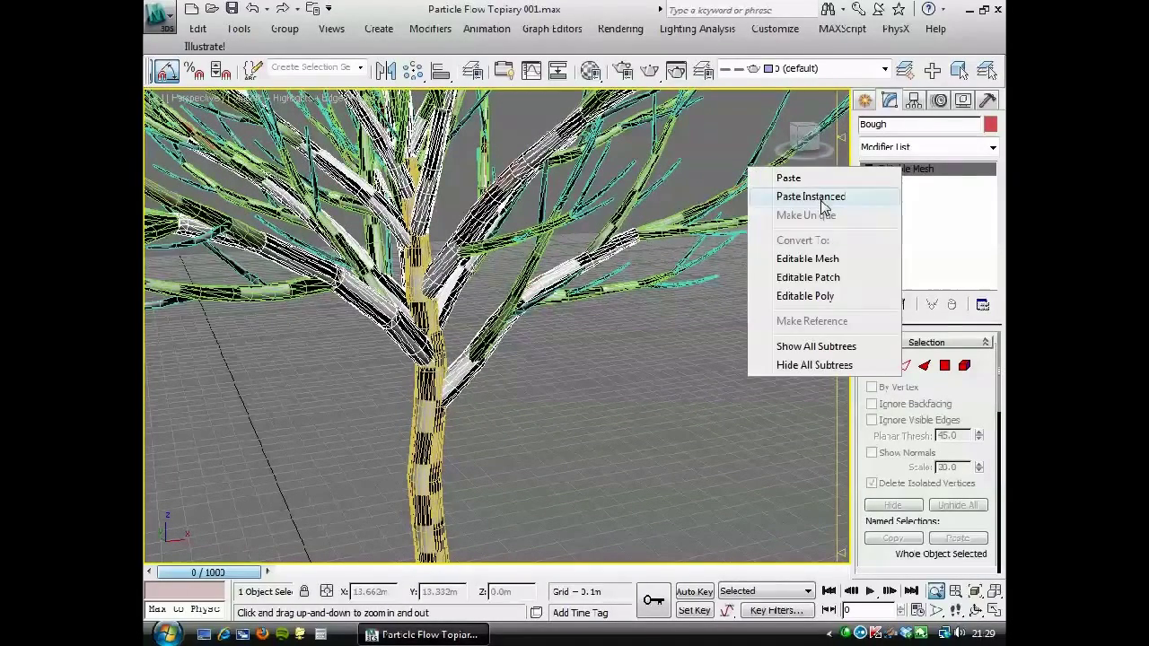
pyautogui.click(789, 178)
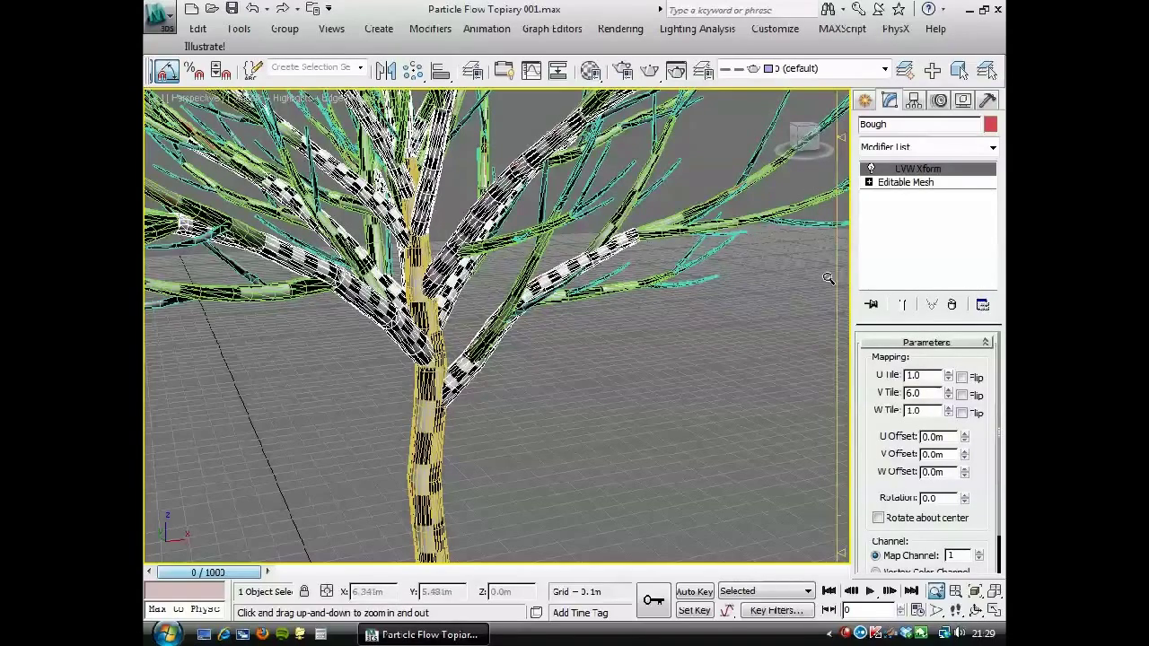
# Set V Tile to 5 in the Bough object's UVW Xform modifier
pyautogui.moveTo(500, 393)
pyautogui.mouseDown()
pyautogui.moveTo(520, 385)
pyautogui.moveTo(539, 344)
pyautogui.moveTo(494, 330)
pyautogui.moveTo(488, 367)
pyautogui.moveTo(526, 353)
pyautogui.moveTo(498, 417)
pyautogui.moveTo(490, 395)
pyautogui.moveTo(509, 367)
pyautogui.moveTo(521, 391)
pyautogui.mouseUp()
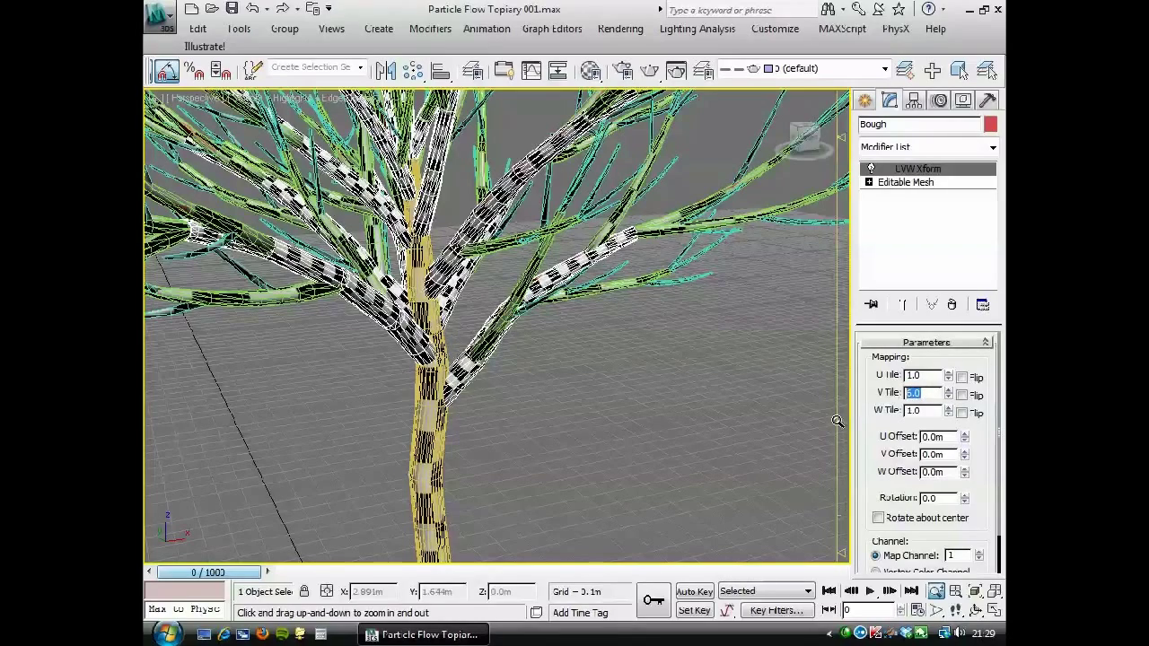
pyautogui.press('Return')
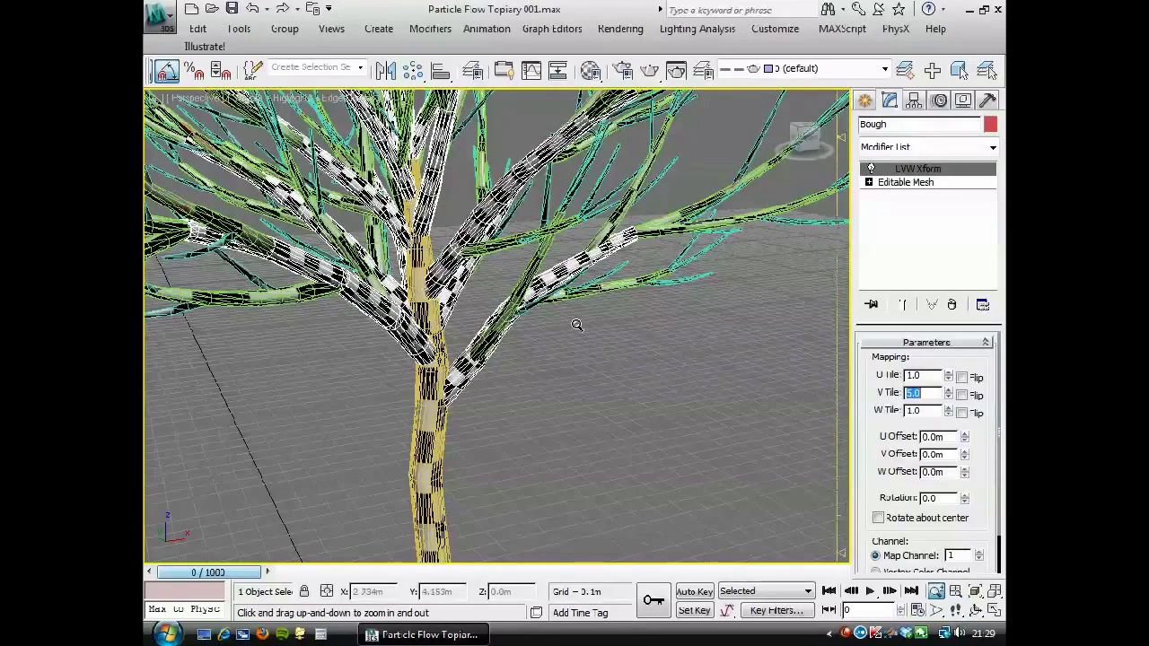
pyautogui.keyDown('alt'); pyautogui.moveTo(576, 325); pyautogui.dragTo(540, 336, button='middle'); pyautogui.keyUp('alt')
# Select the Branch1 object and paste the copied UVW Xform modifier onto it
pyautogui.rightClick(620, 225)
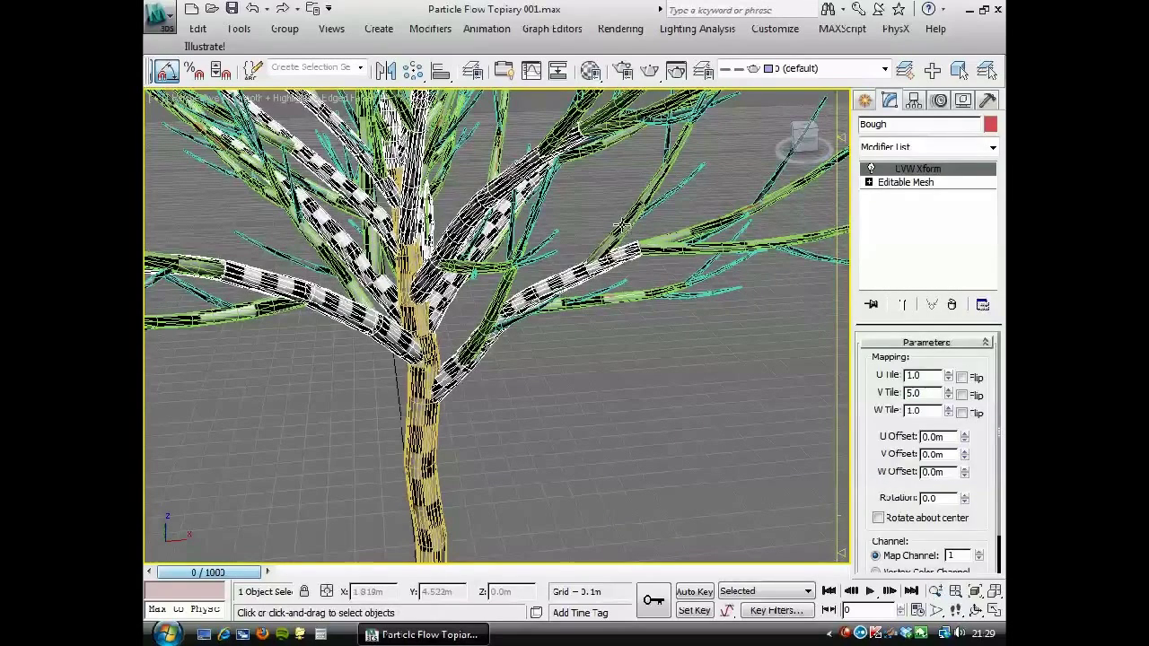
pyautogui.click(619, 227)
pyautogui.rightClick(890, 172)
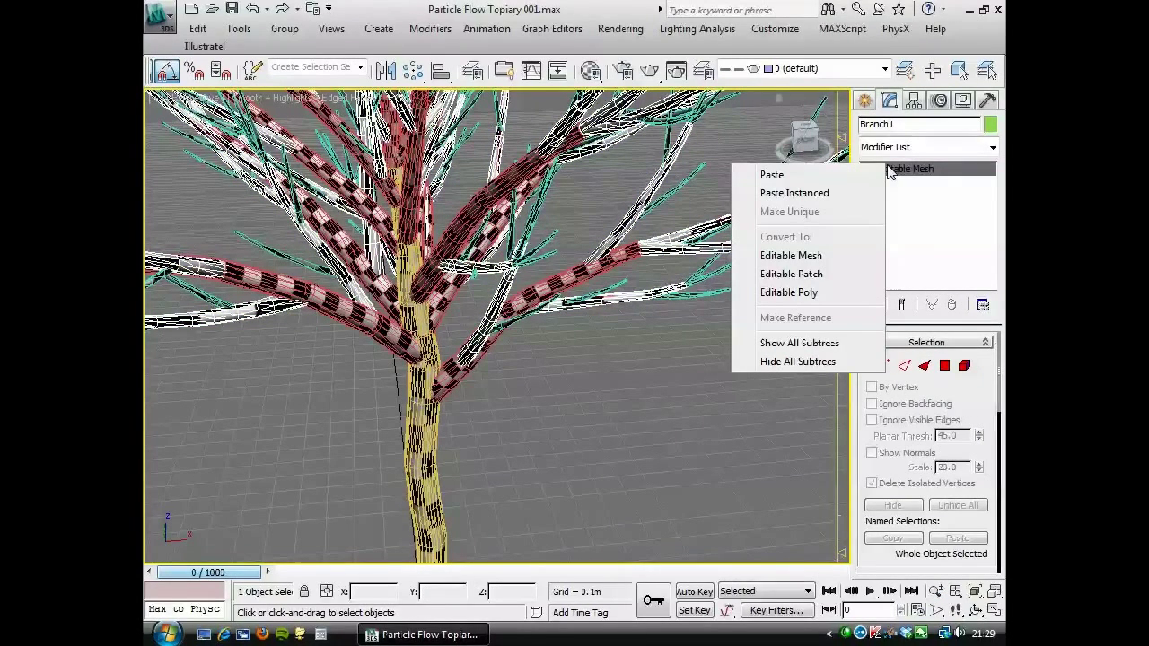
pyautogui.click(799, 175)
pyautogui.moveTo(577, 256); pyautogui.dragTo(529, 315, button='middle')
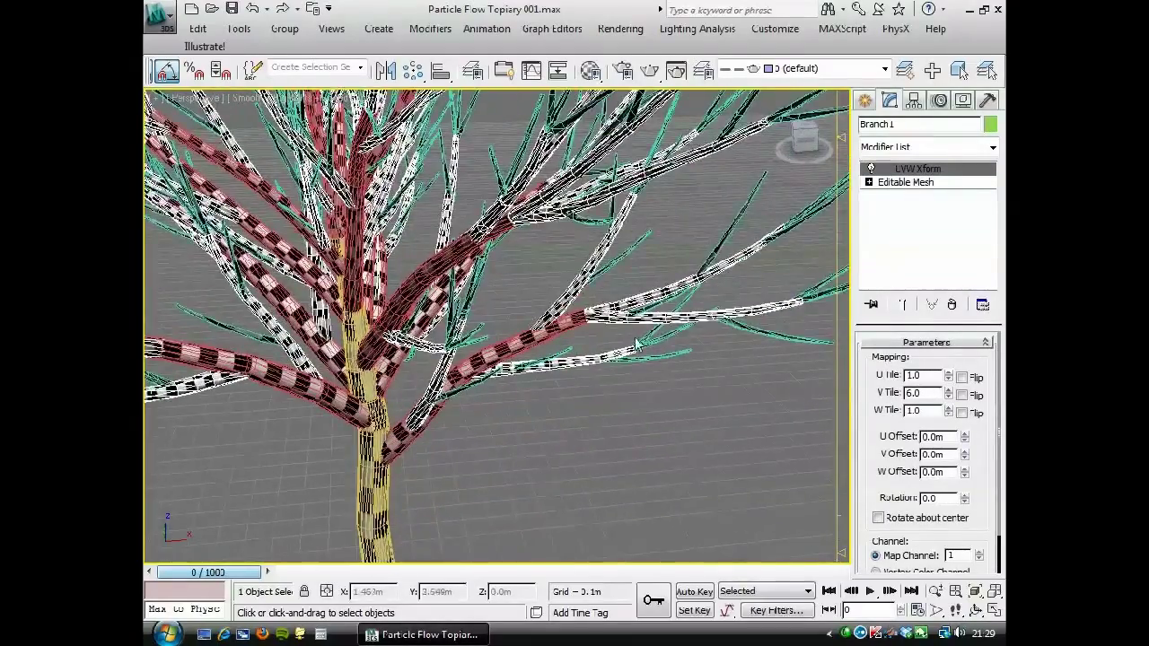
# Select Branch2, hide the edged faces, and paste the copied UVW Xform modifier onto it
pyautogui.keyDown('alt'); pyautogui.moveTo(668, 386); pyautogui.dragTo(639, 238, button='middle'); pyautogui.keyUp('alt')
pyautogui.moveTo(595, 346)
pyautogui.keyDown('alt'); pyautogui.mouseDown(button='middle')
pyautogui.moveTo(643, 336)
pyautogui.moveTo(506, 334)
pyautogui.moveTo(538, 336)
pyautogui.moveTo(314, 298)
pyautogui.mouseUp(button='middle'); pyautogui.keyUp('alt')
pyautogui.click(265, 320)
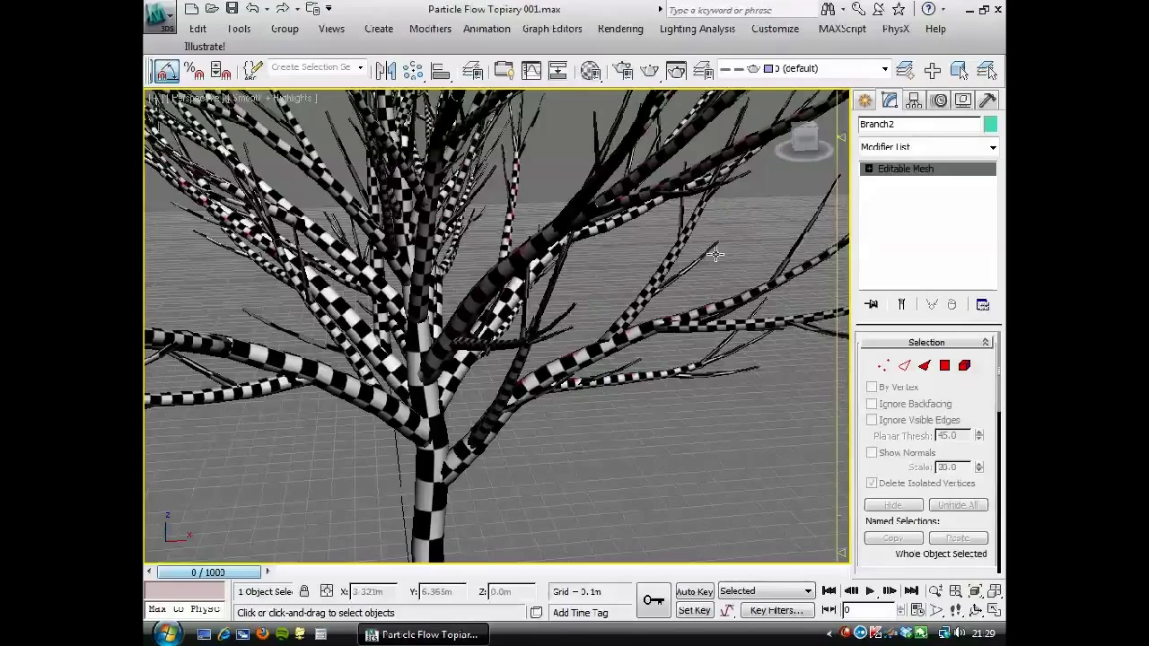
pyautogui.rightClick(893, 172)
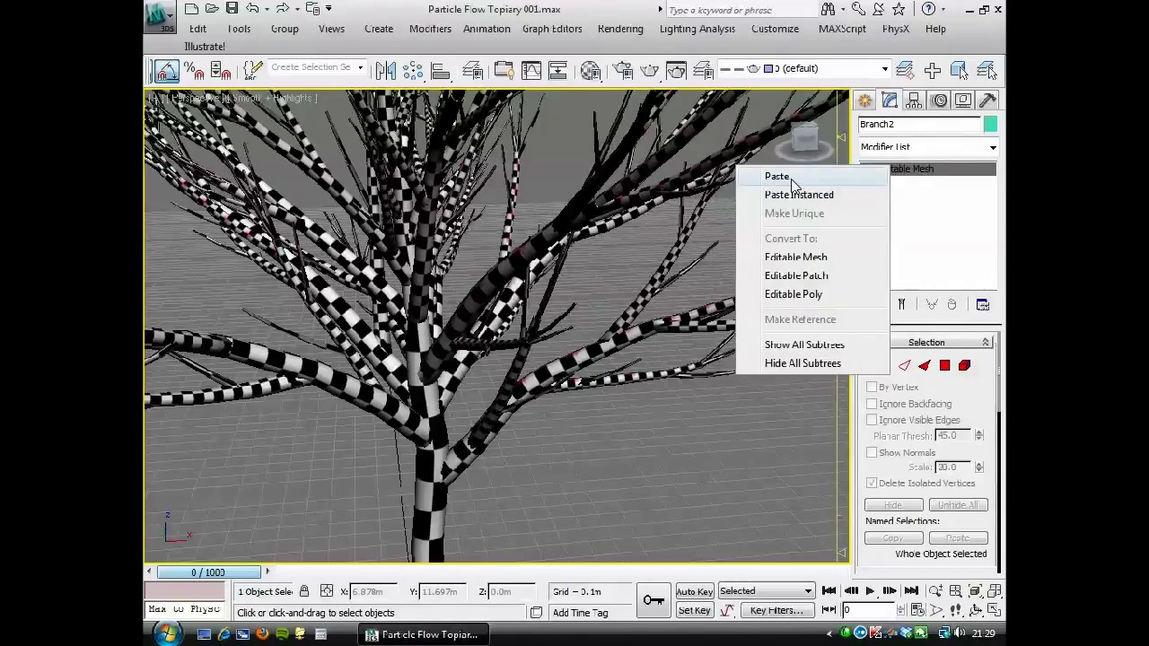
pyautogui.click(790, 176)
pyautogui.keyDown('alt'); pyautogui.moveTo(256, 385); pyautogui.dragTo(477, 351, button='middle'); pyautogui.keyUp('alt')
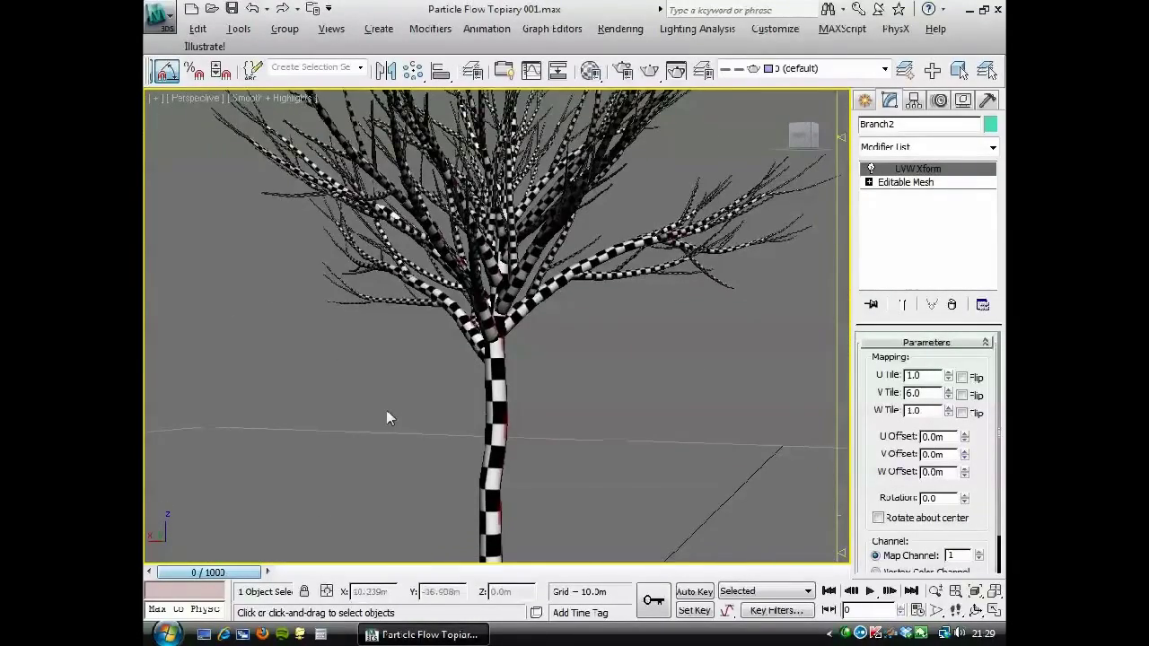
pyautogui.keyDown('alt'); pyautogui.moveTo(387, 415); pyautogui.dragTo(469, 380, button='middle'); pyautogui.keyUp('alt')
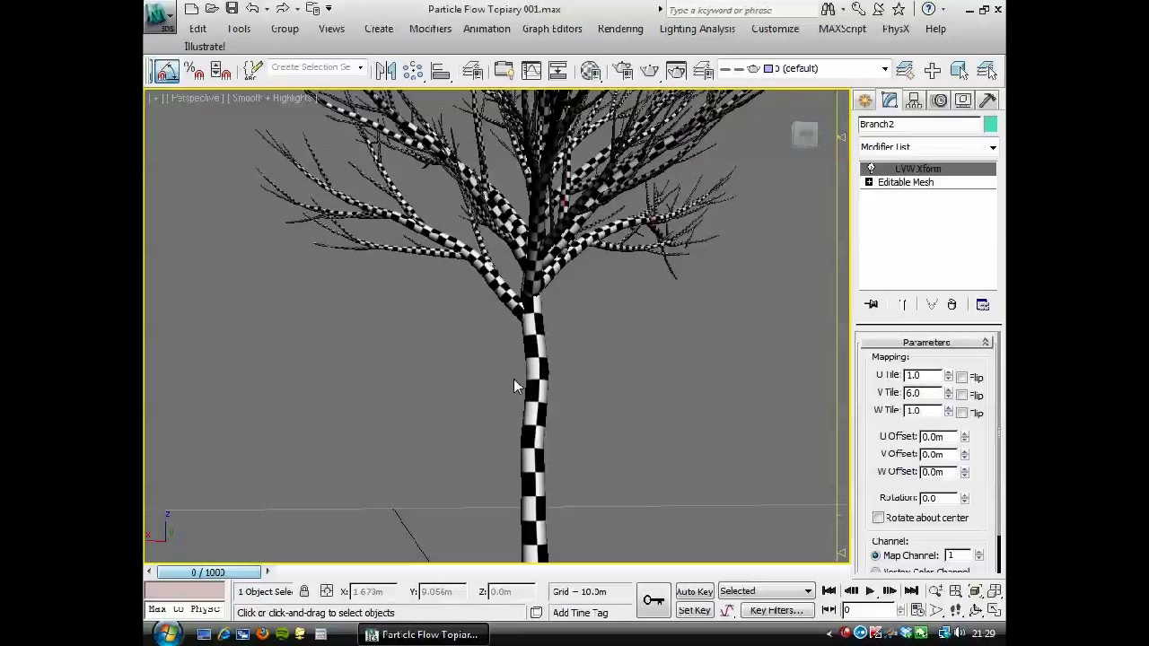
# Select the Trunk object and convert it to an Editable Mesh
pyautogui.click(535, 384)
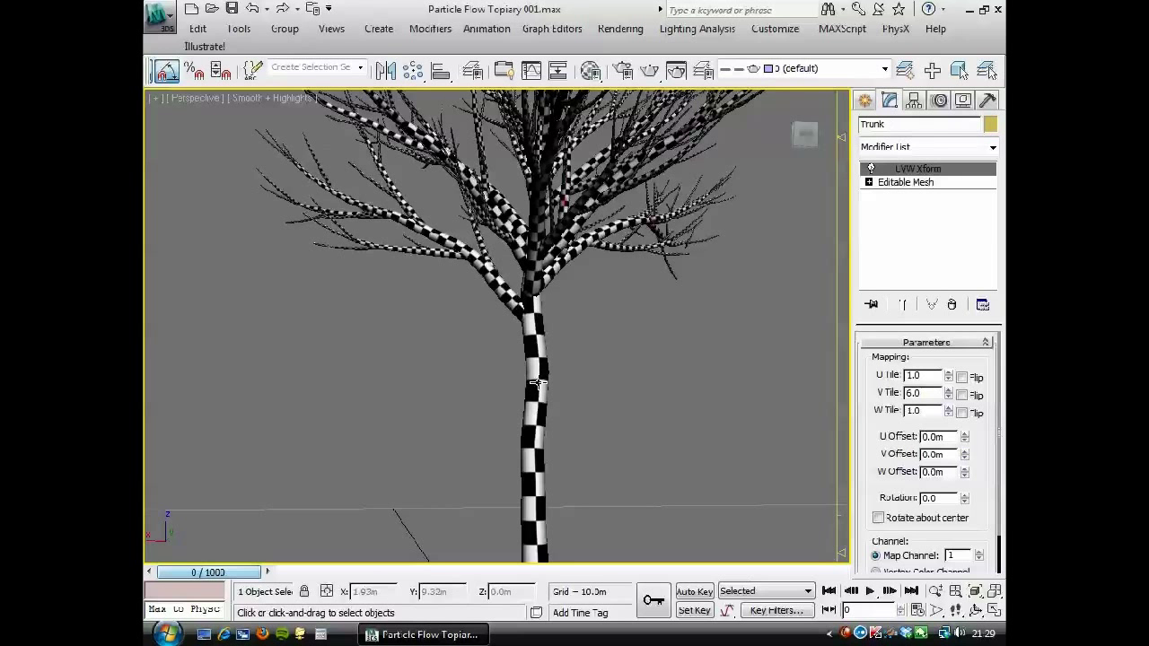
pyautogui.rightClick(429, 367)
pyautogui.moveTo(573, 521)
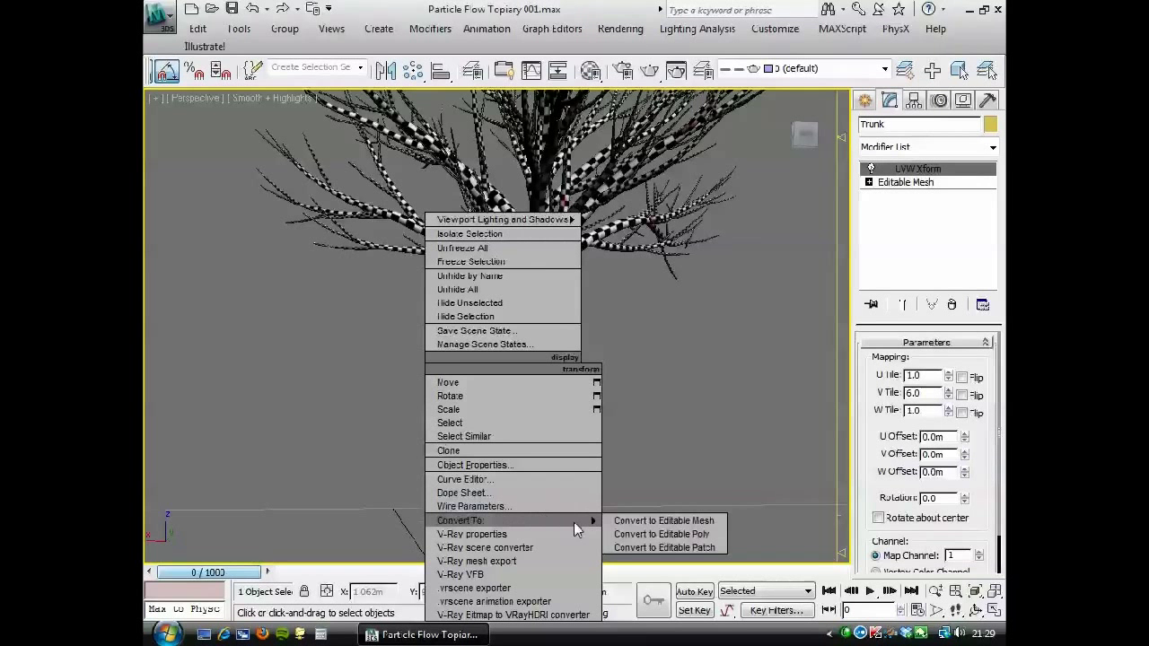
pyautogui.click(662, 520)
# Attach Bough, Branch1 and Branch2 to the trunk mesh using the Attach List
pyautogui.moveTo(889, 471); pyautogui.dragTo(879, 257)
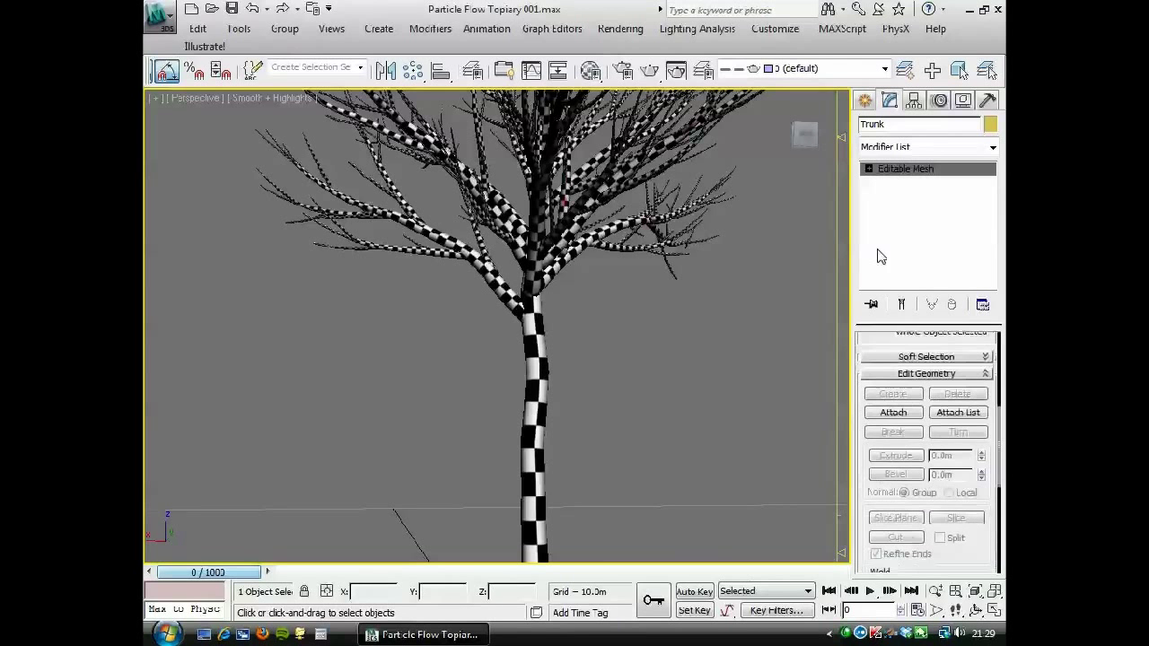
pyautogui.click(949, 419)
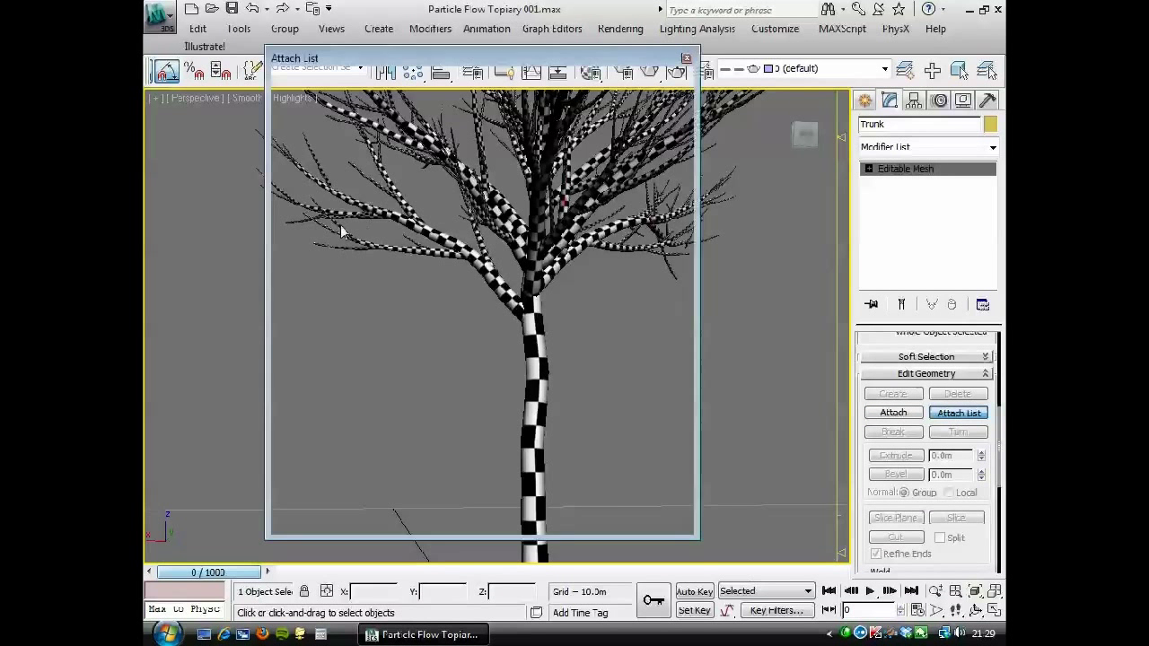
pyautogui.moveTo(323, 157); pyautogui.dragTo(323, 184)
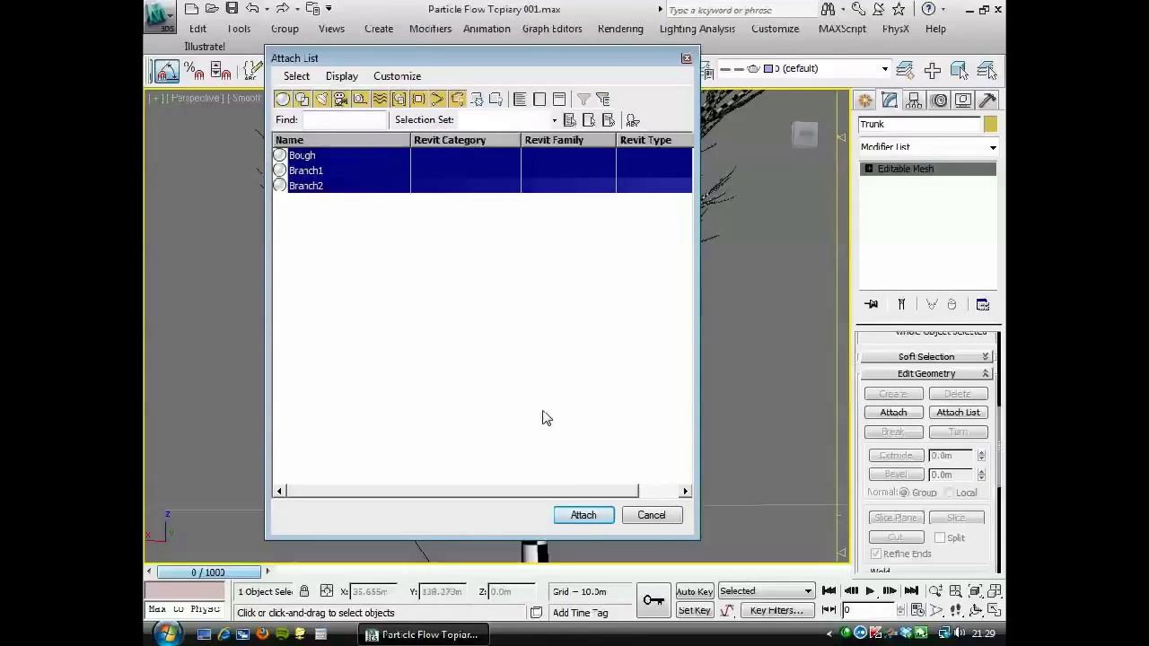
pyautogui.click(583, 516)
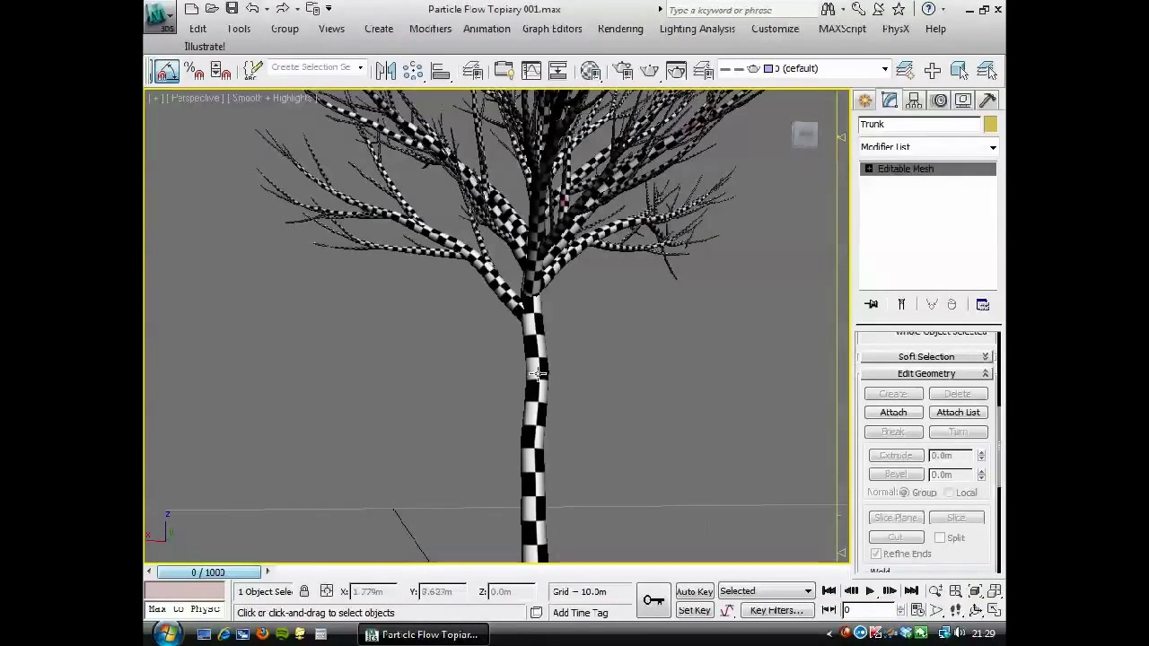
pyautogui.keyDown('alt'); pyautogui.moveTo(566, 501); pyautogui.dragTo(477, 400, button='middle'); pyautogui.keyUp('alt')
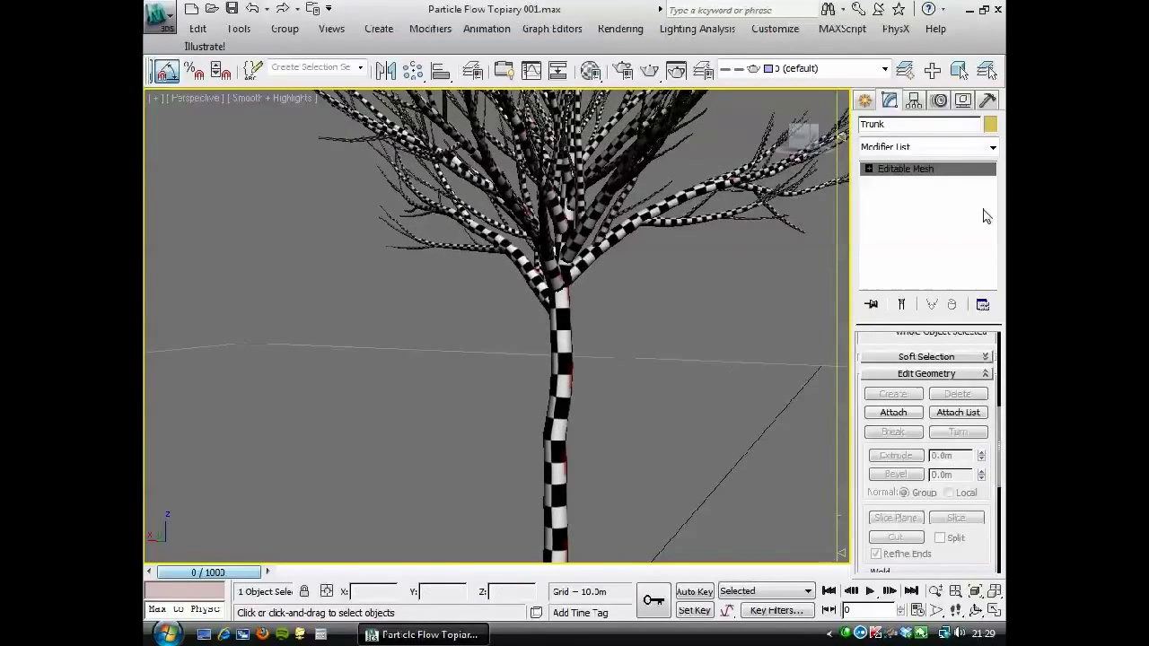
# Try the pasted UVW Xform modifier with altered V tiling on the combined tree mesh, and remove the modifier again
pyautogui.click(992, 147)
pyautogui.click(993, 149)
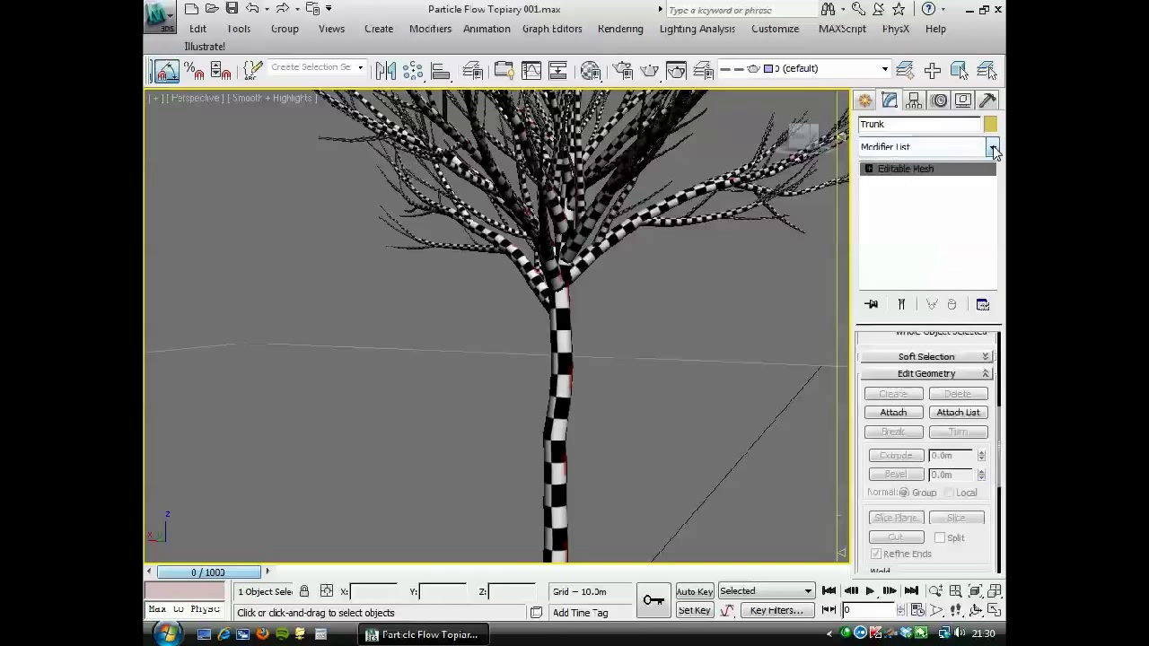
pyautogui.rightClick(902, 177)
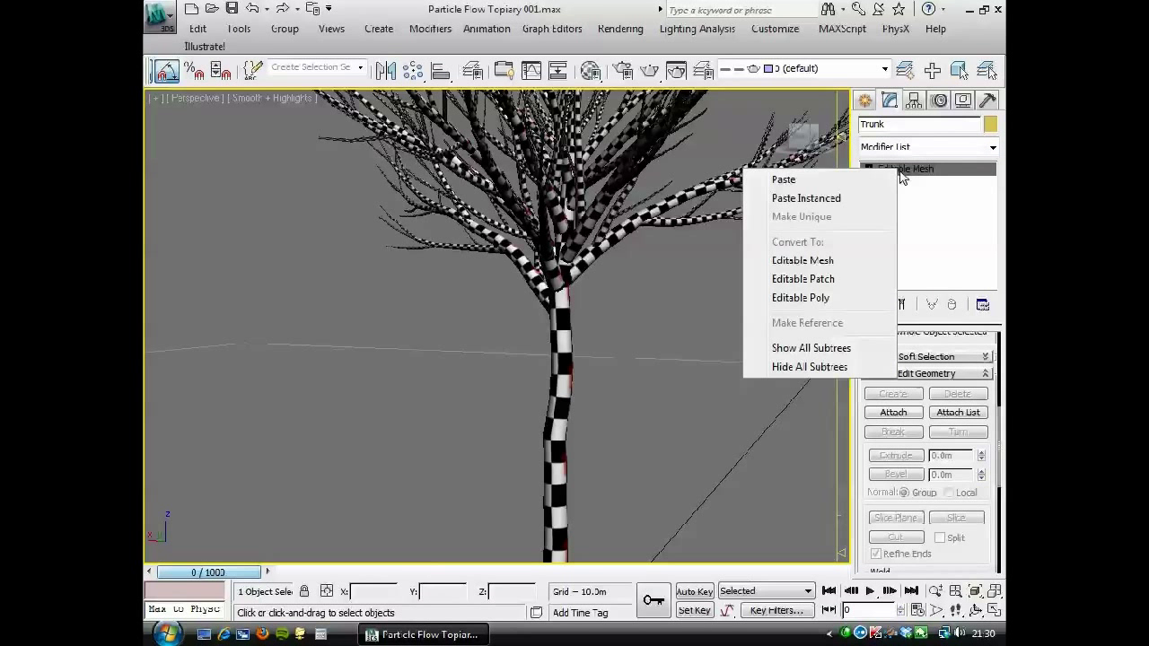
pyautogui.click(819, 179)
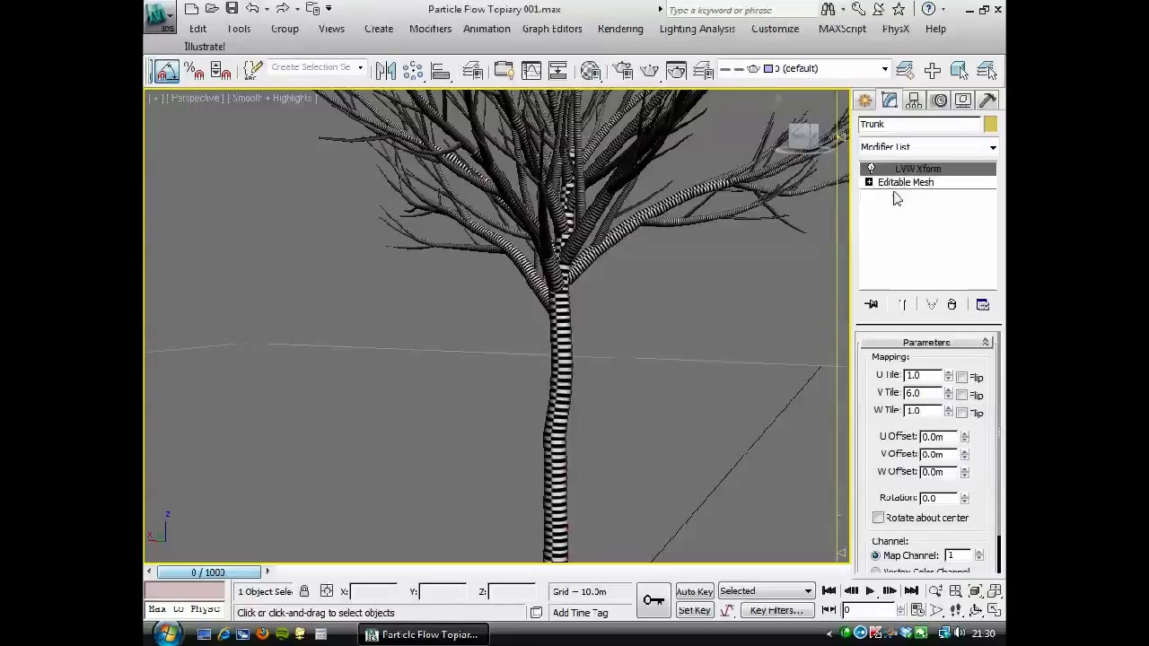
pyautogui.moveTo(950, 397); pyautogui.dragTo(945, 368)
pyautogui.click(951, 306)
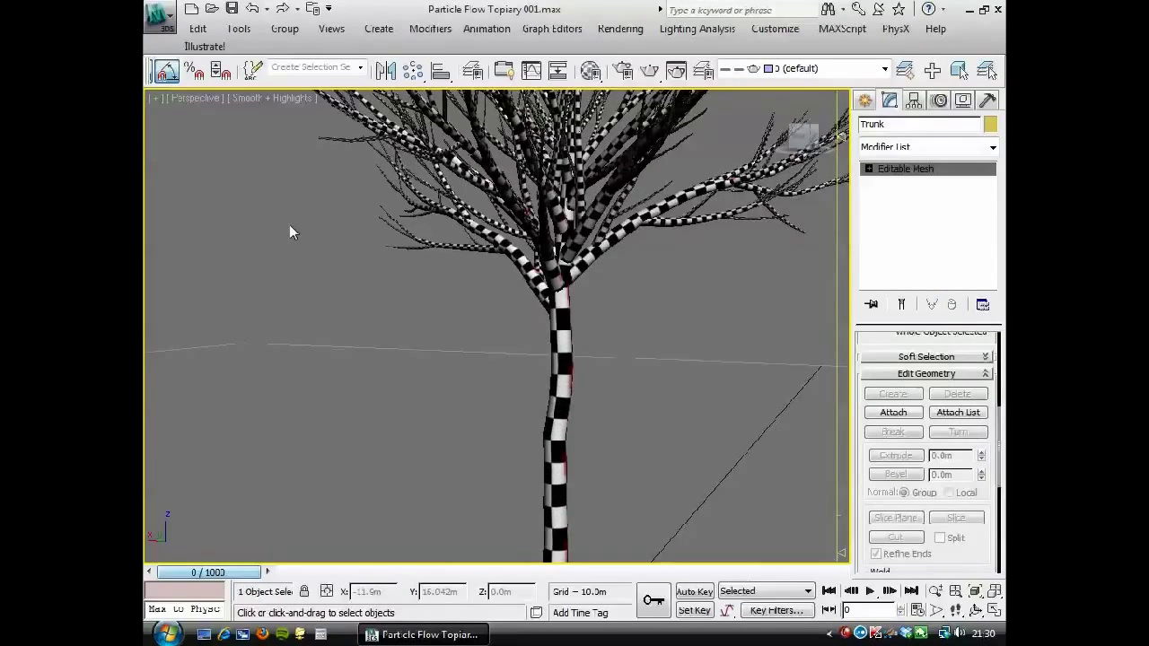
# Show the Tree Material's sub-materials in the Material Editor and place the editor so the tree stays visible
pyautogui.click(590, 70)
pyautogui.click(571, 167)
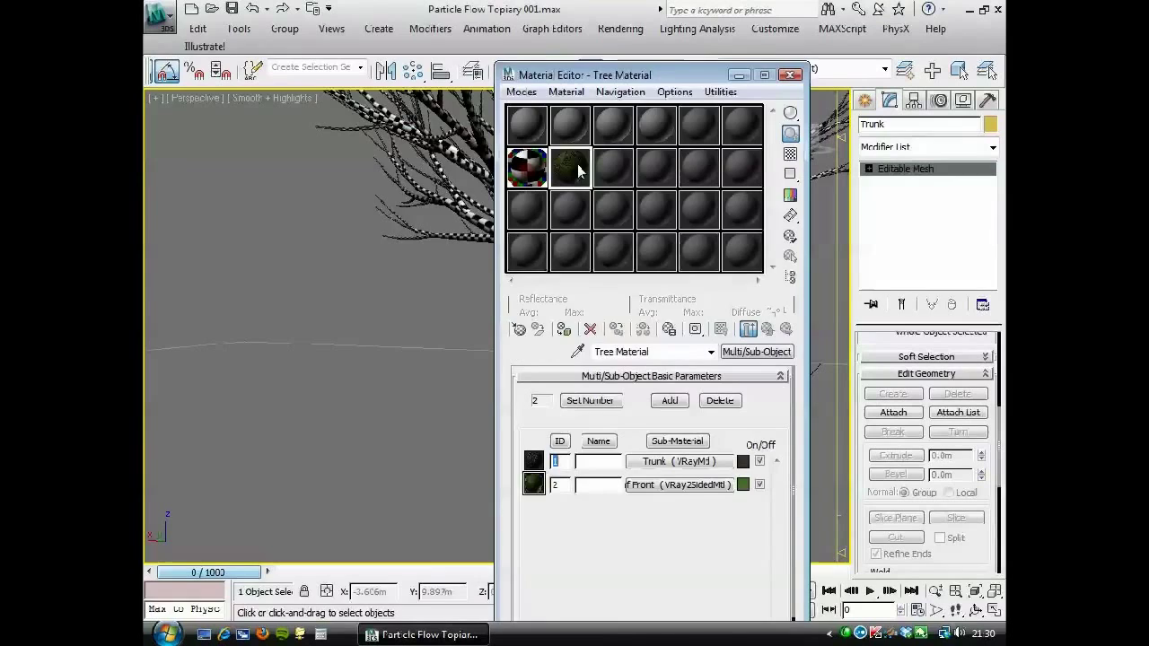
pyautogui.moveTo(579, 81); pyautogui.dragTo(268, 49)
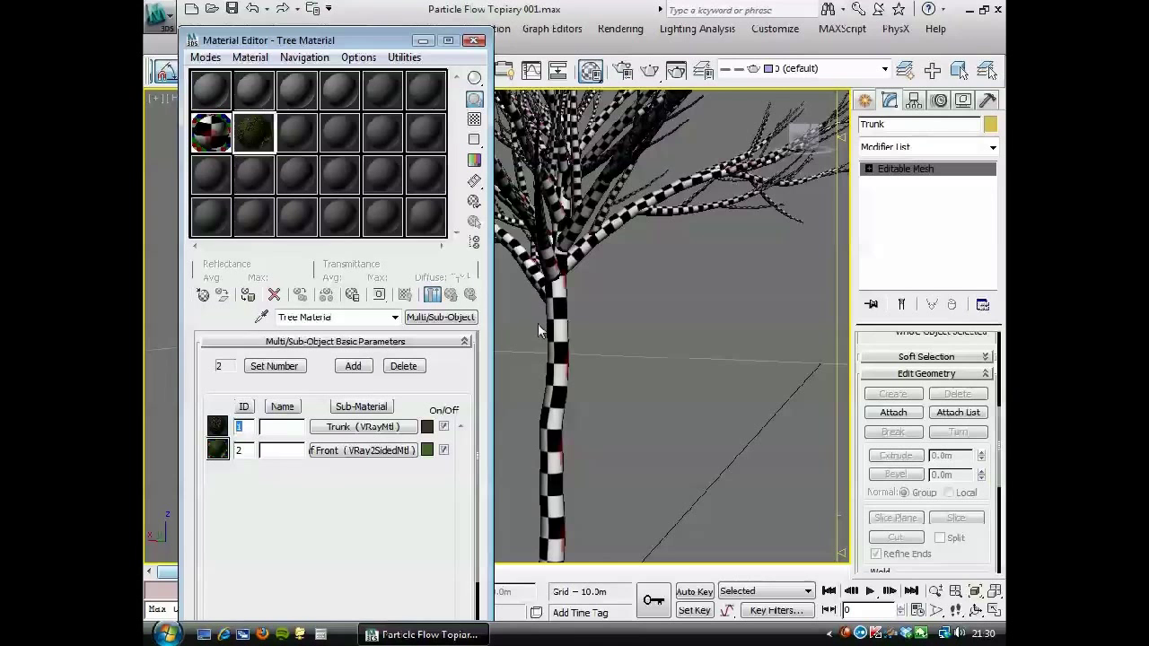
pyautogui.moveTo(538, 330); pyautogui.dragTo(572, 359, button='middle')
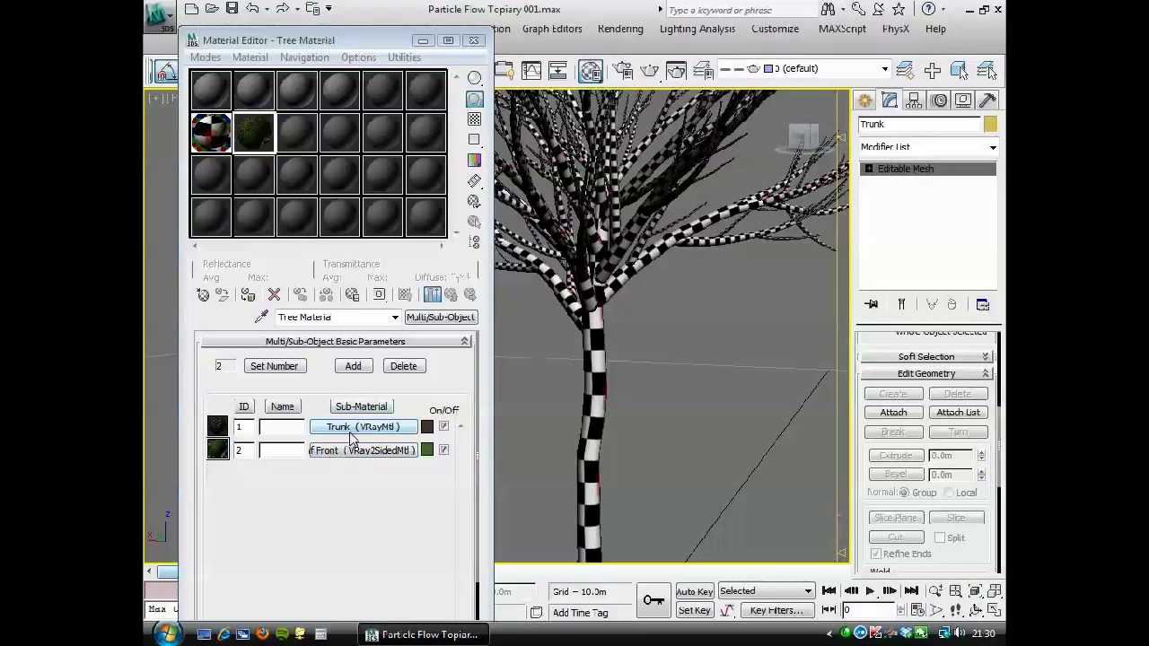
# Select all elements of the tree mesh to check for material ID 1, and apply the Tree Material to the mesh
pyautogui.click(869, 169)
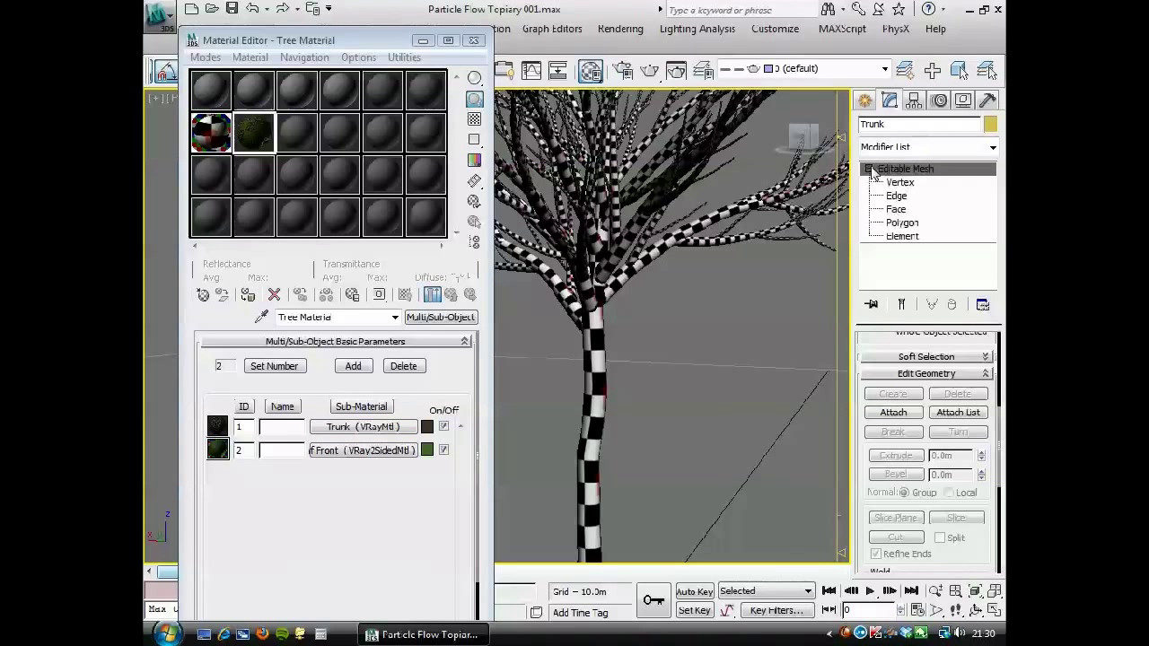
pyautogui.click(902, 236)
pyautogui.scroll(-3, 615, 360)
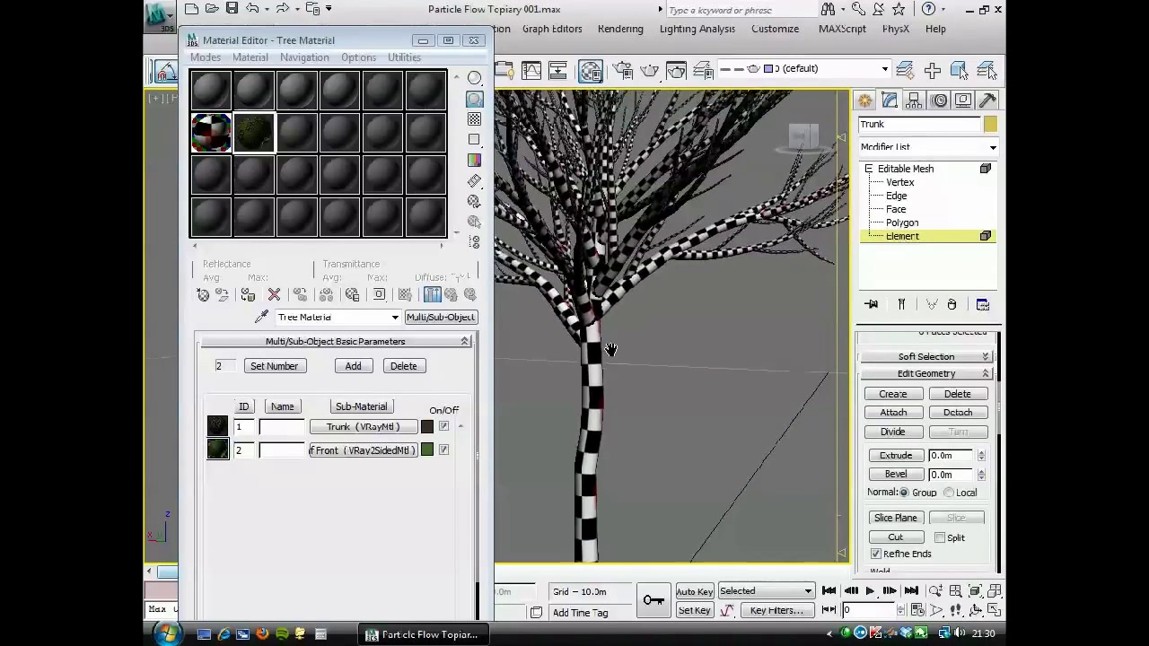
pyautogui.keyDown('alt'); pyautogui.moveTo(612, 371); pyautogui.dragTo(635, 339, button='middle'); pyautogui.keyUp('alt')
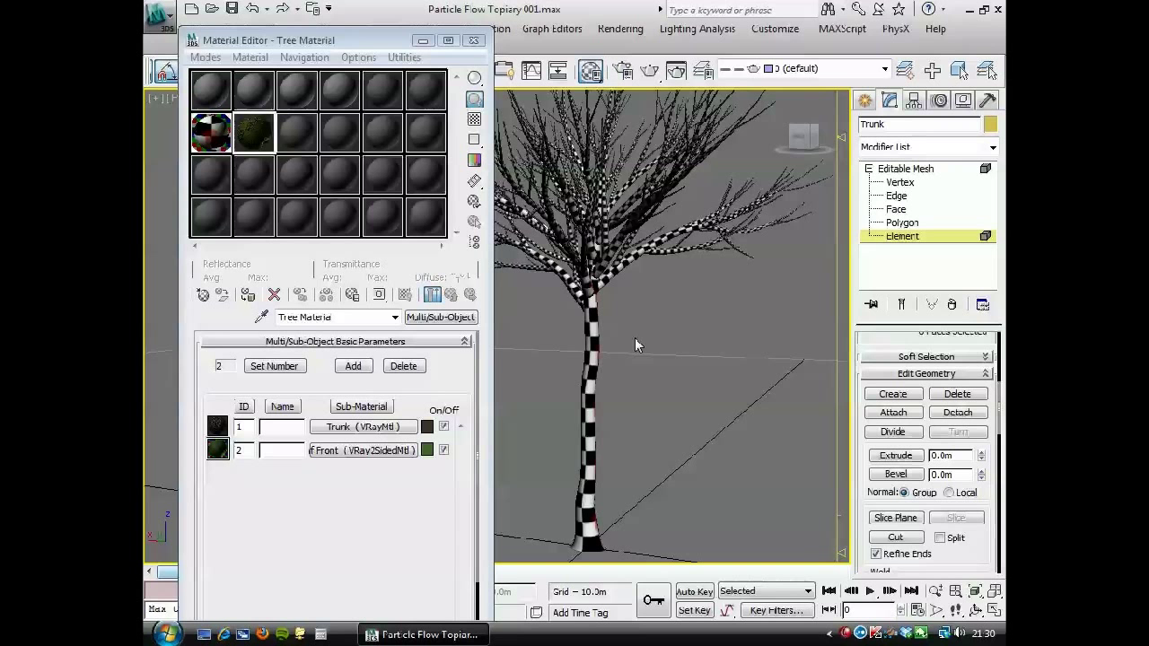
pyautogui.hotkey('ctrl', 'a')
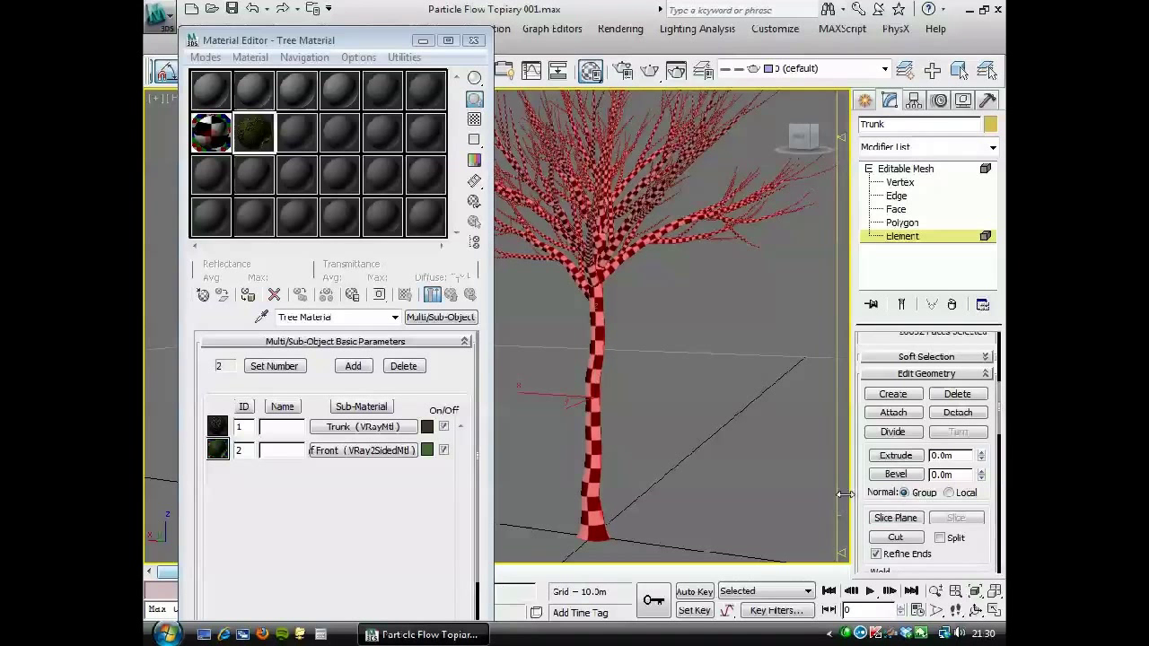
pyautogui.scroll(-5, 859, 487)
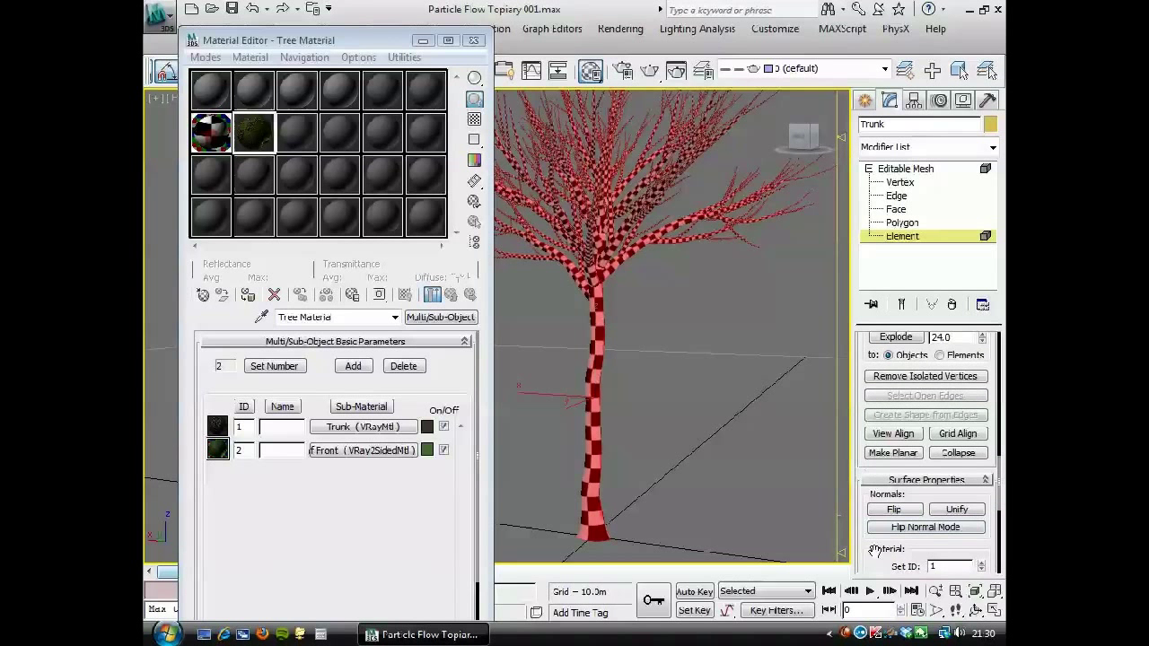
pyautogui.scroll(-3, 874, 550)
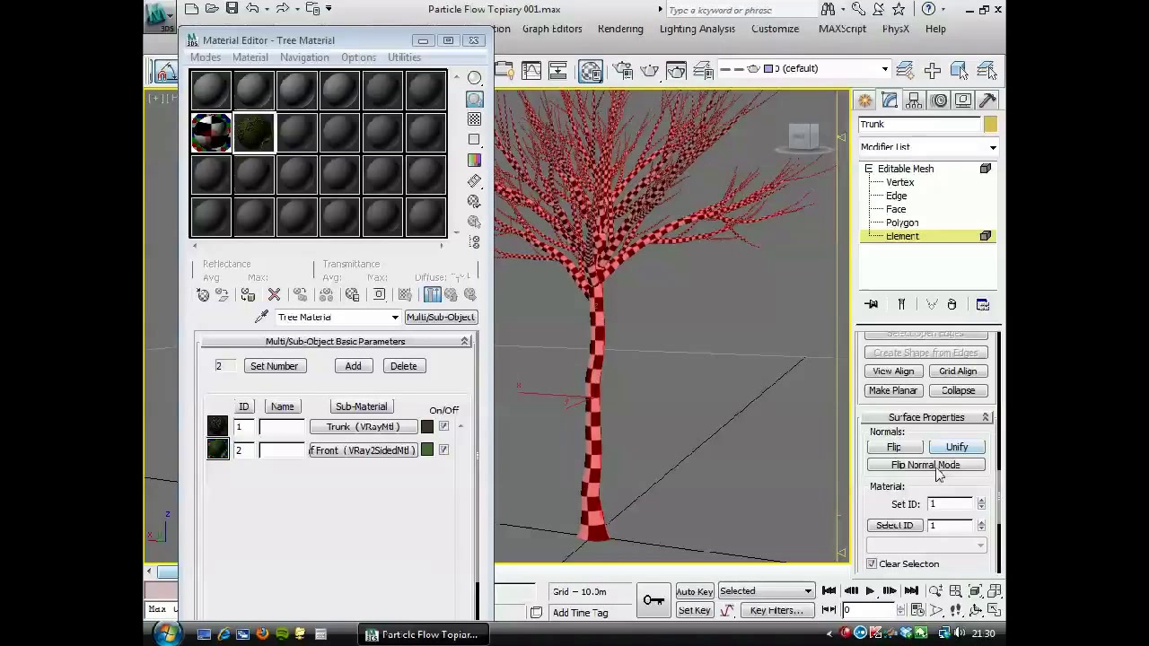
pyautogui.click(895, 237)
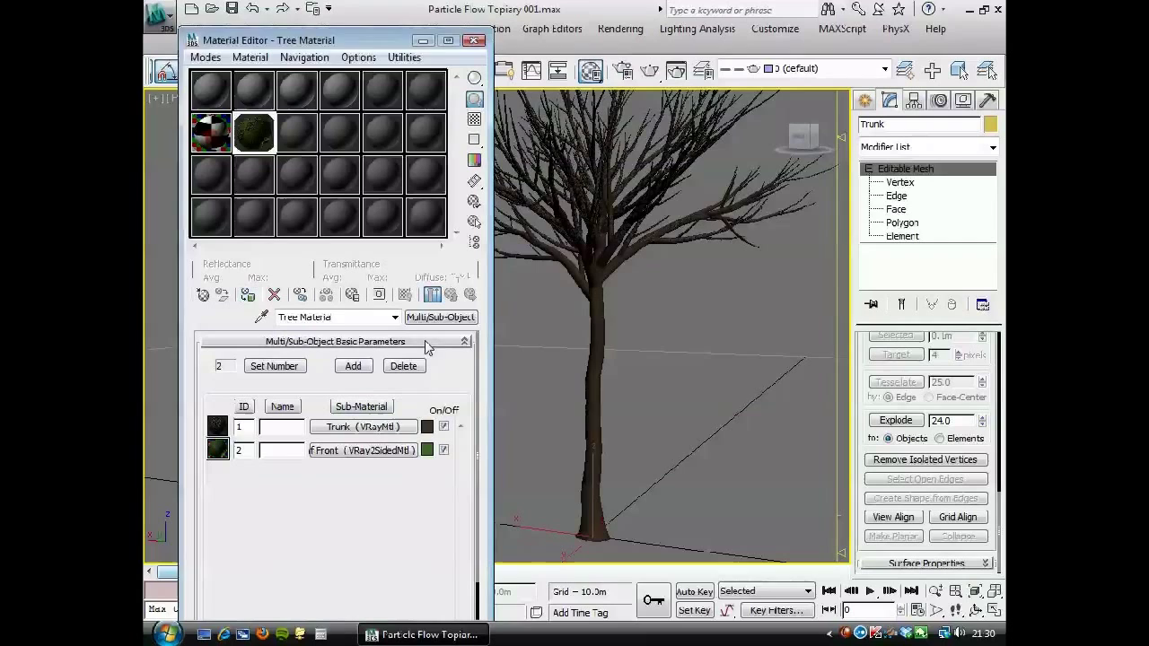
pyautogui.moveTo(644, 402); pyautogui.dragTo(651, 397, button='middle')
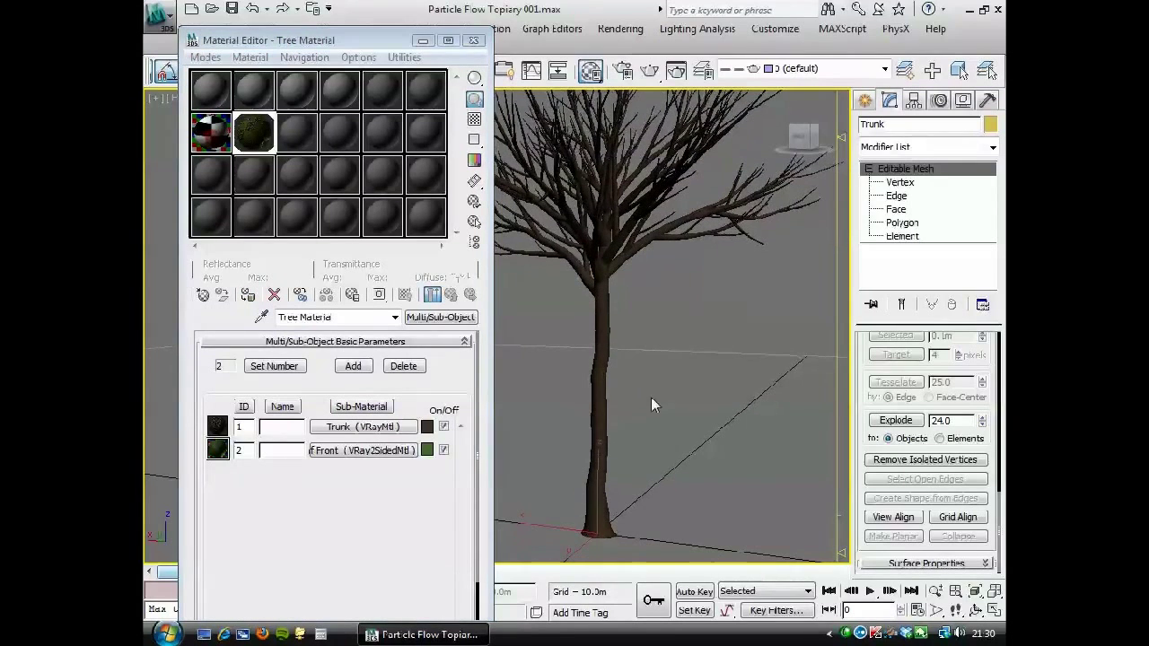
# Open the Trunk sub-material's diffuse Color Correction map and review its channel, color and lightness settings
pyautogui.click(368, 428)
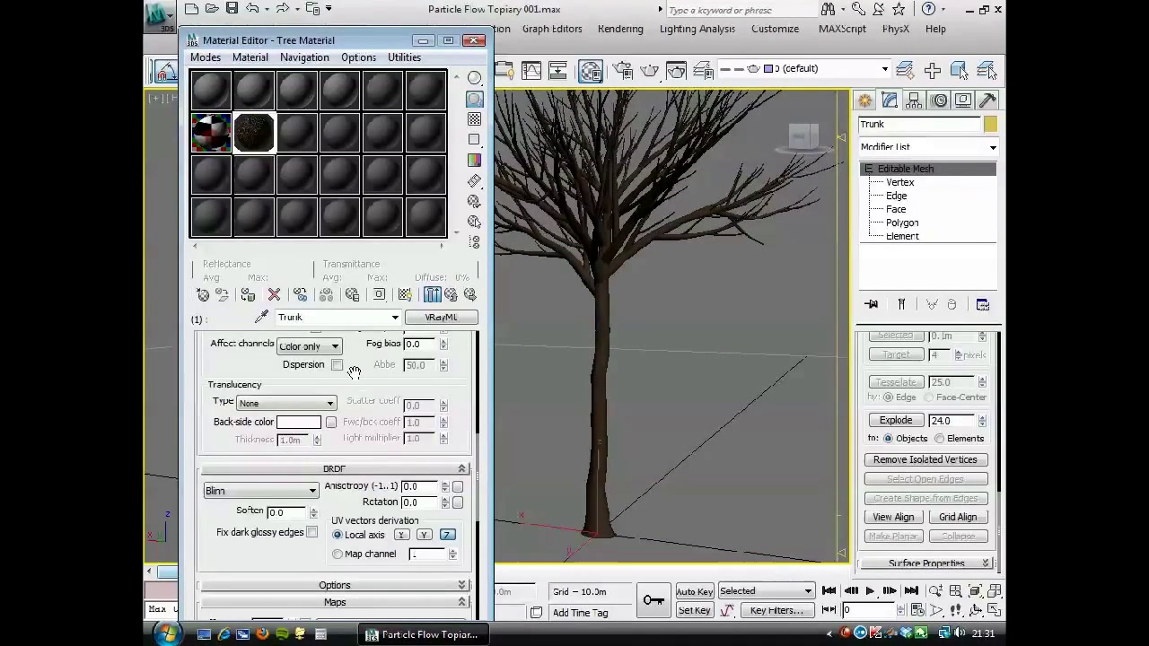
pyautogui.scroll(5, 354, 371)
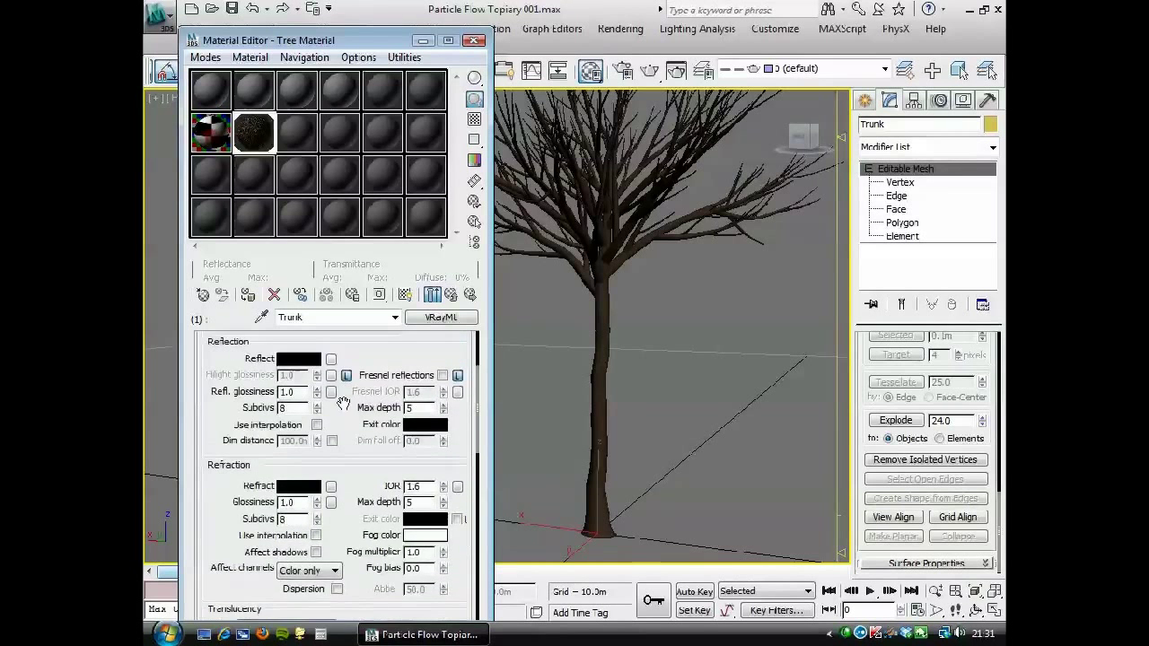
pyautogui.scroll(3, 343, 404)
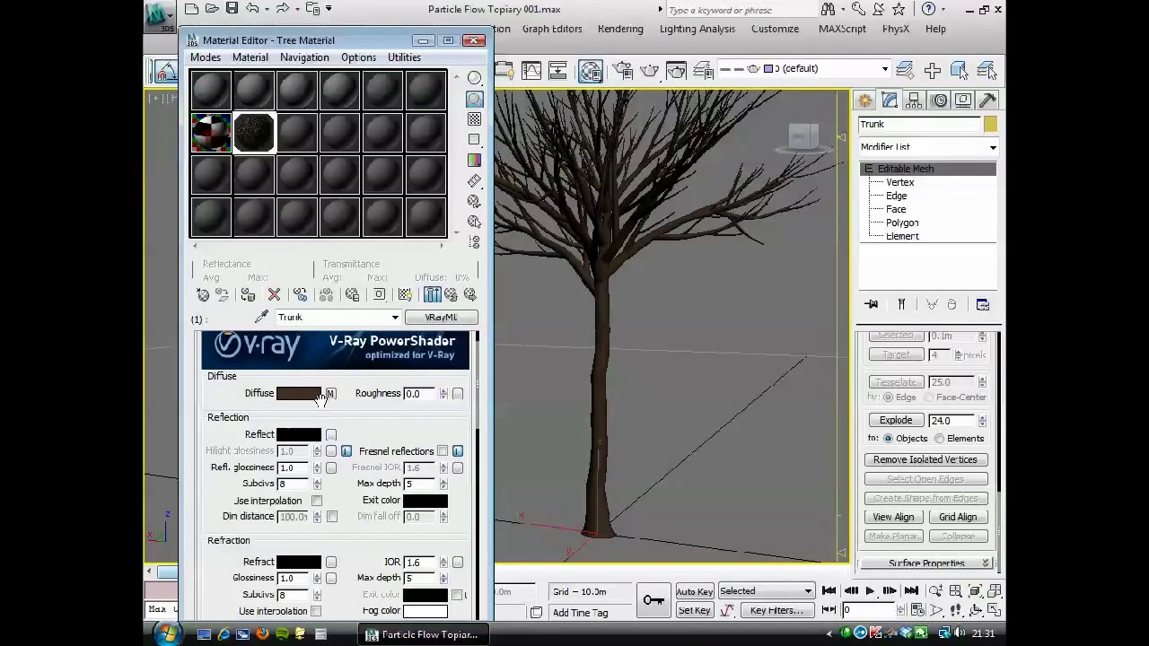
pyautogui.click(330, 395)
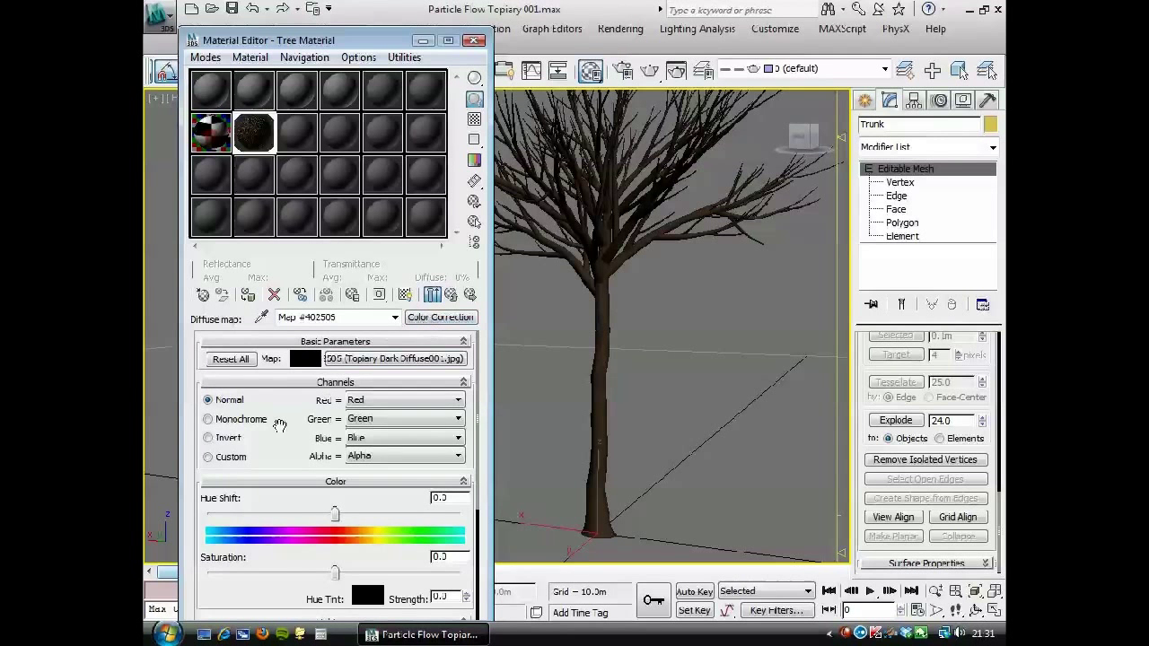
pyautogui.scroll(-5, 280, 425)
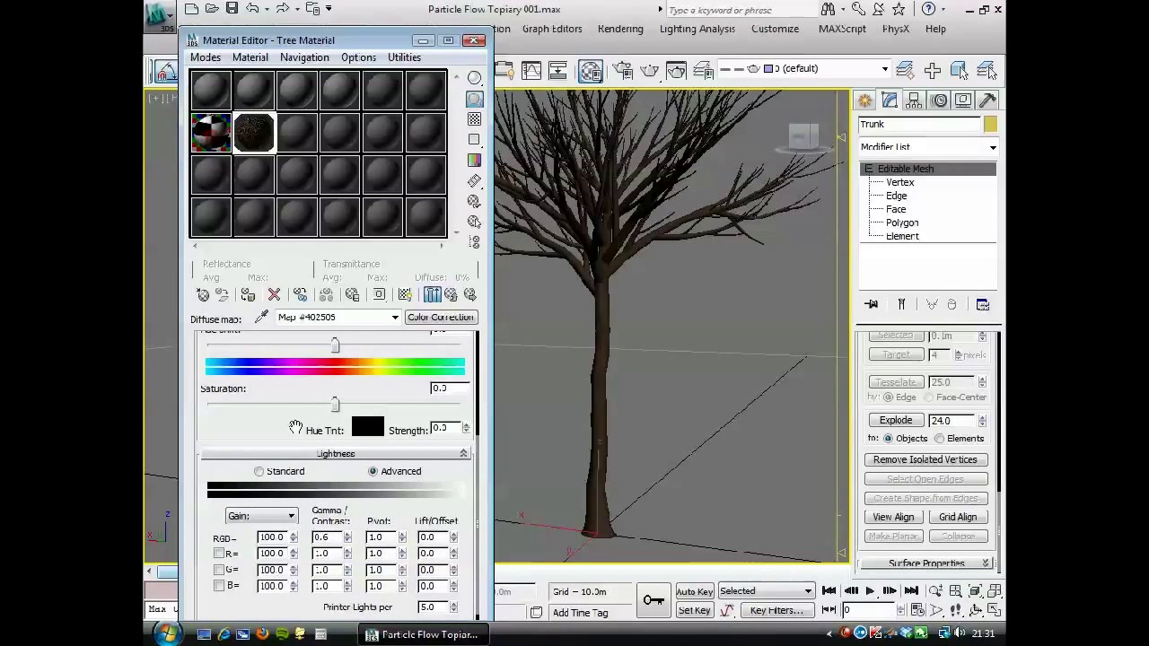
pyautogui.moveTo(296, 428); pyautogui.dragTo(284, 600)
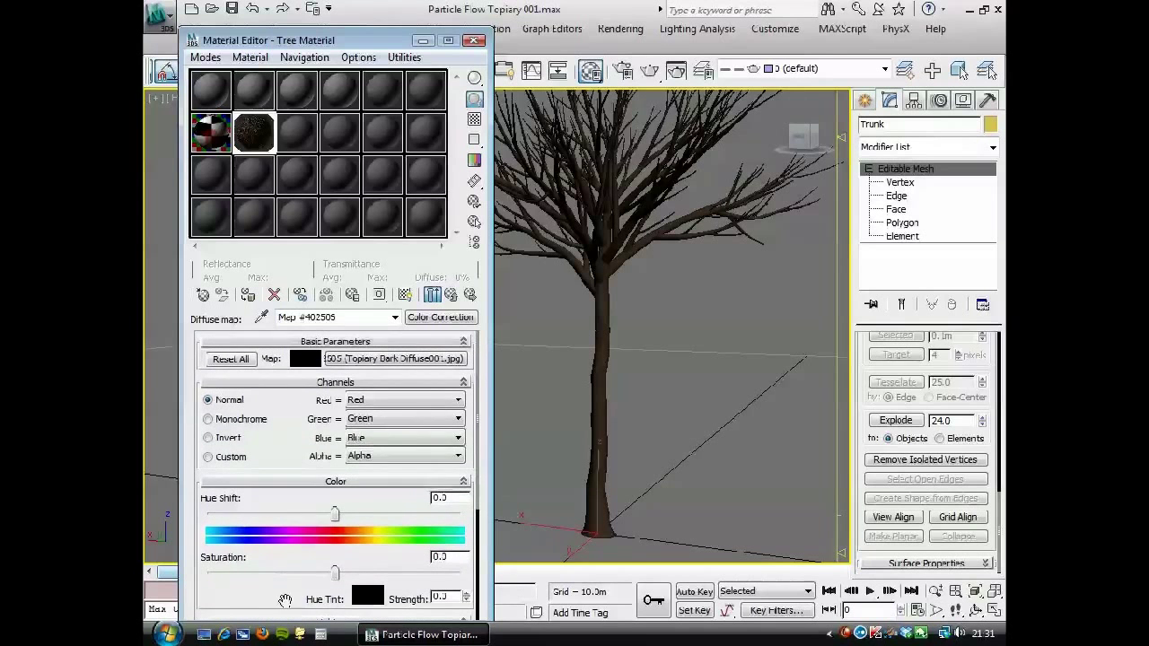
# Open the bark bitmap inside the Color Correction map, view its image, and close the image window
pyautogui.click(415, 359)
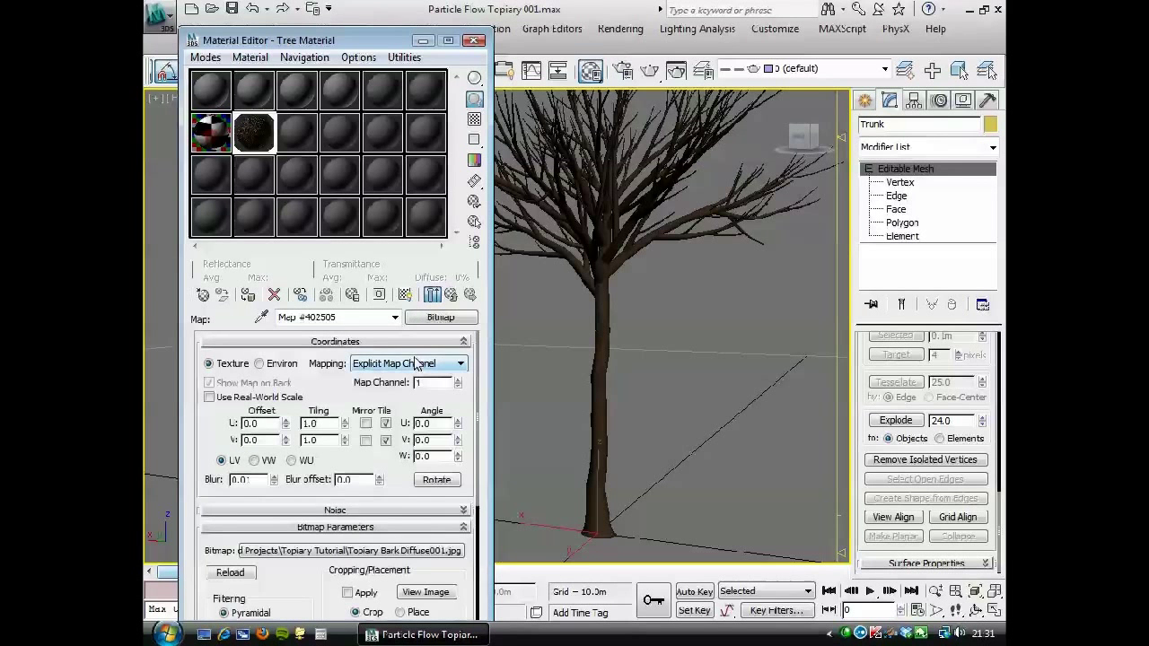
pyautogui.click(424, 592)
pyautogui.moveTo(523, 109); pyautogui.dragTo(463, 47)
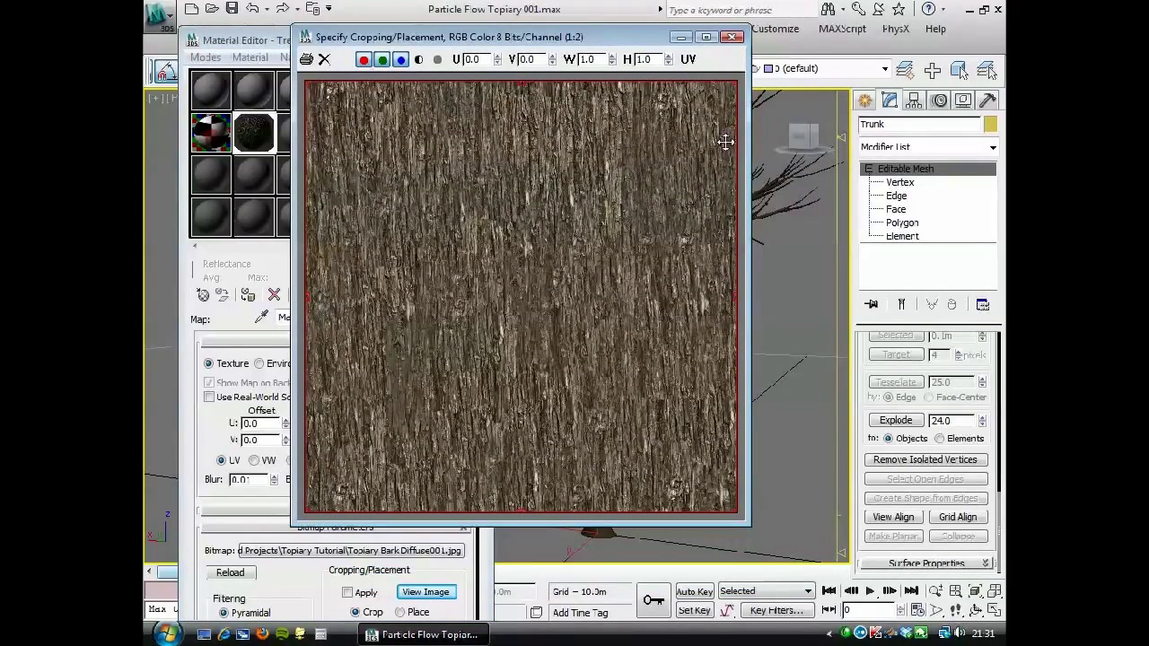
pyautogui.click(734, 38)
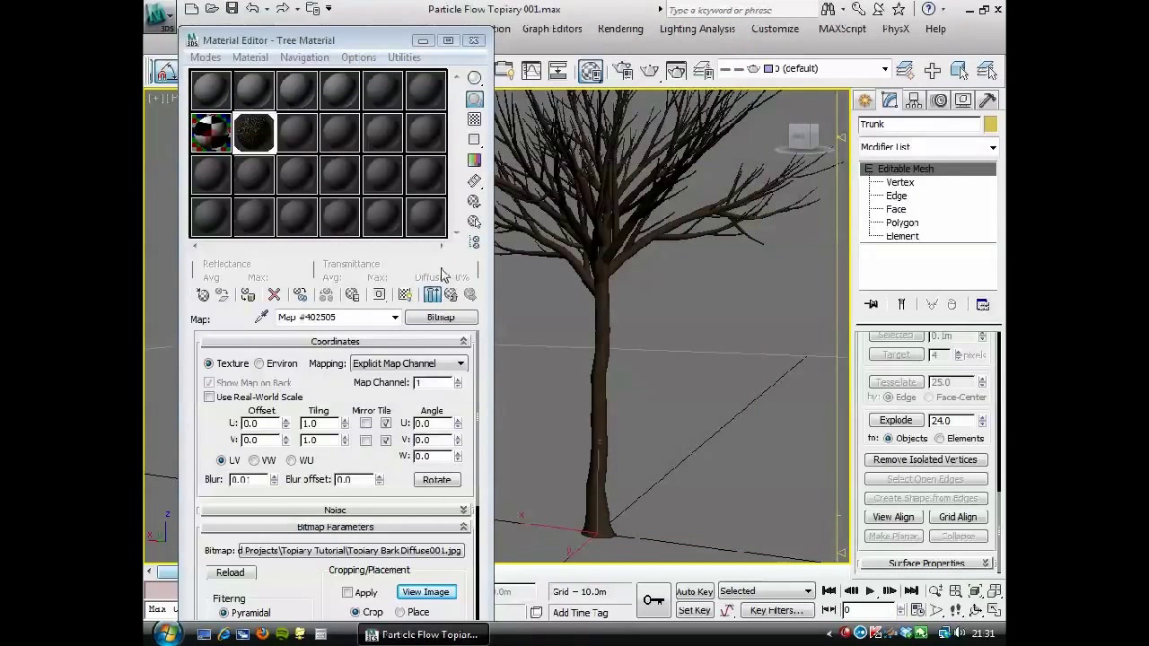
# Display the bark diffuse bitmap on the tree in the viewport and inspect the texture on the trunk and branches
pyautogui.click(406, 296)
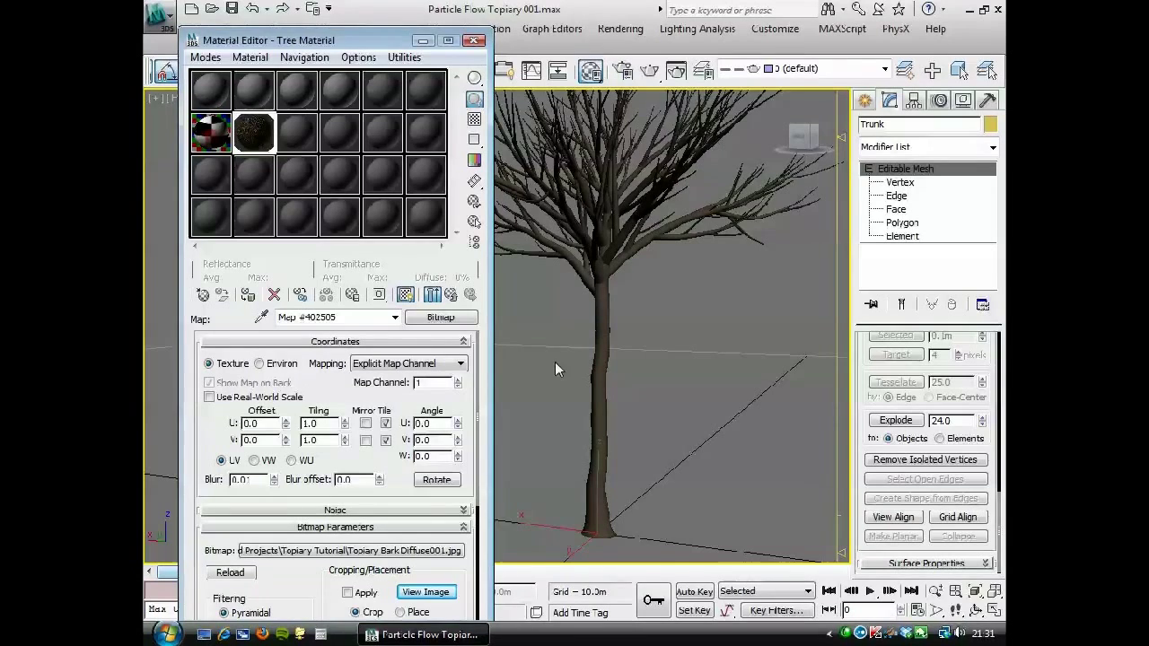
pyautogui.click(935, 591)
pyautogui.moveTo(649, 416); pyautogui.dragTo(654, 380)
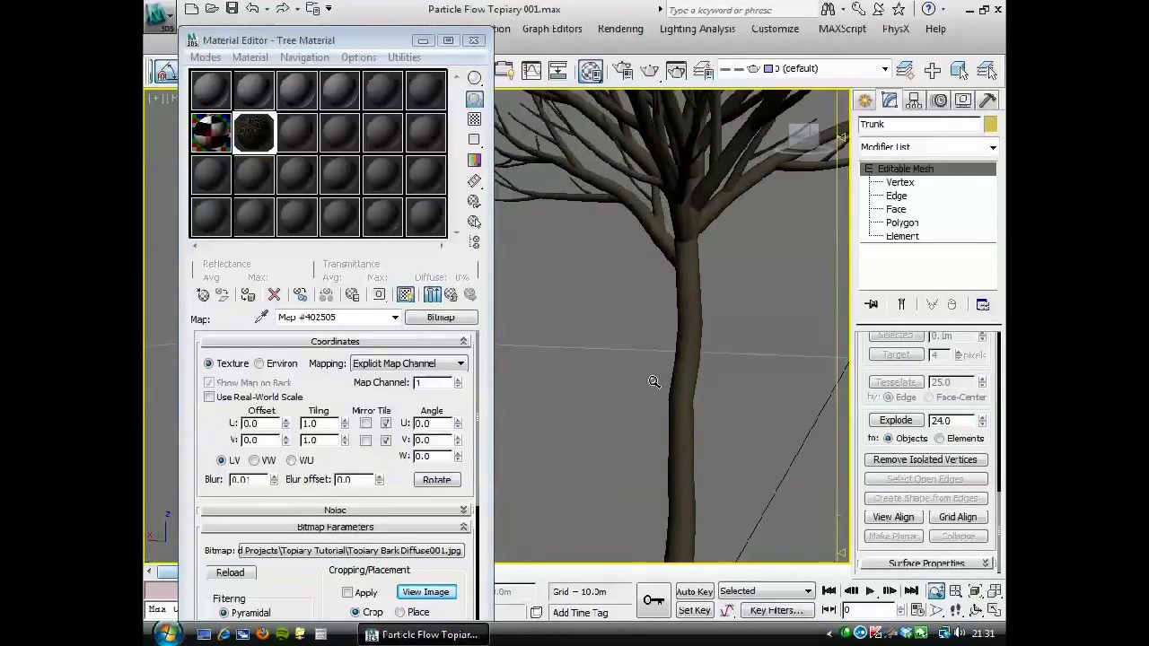
pyautogui.moveTo(754, 381); pyautogui.dragTo(628, 388, button='middle')
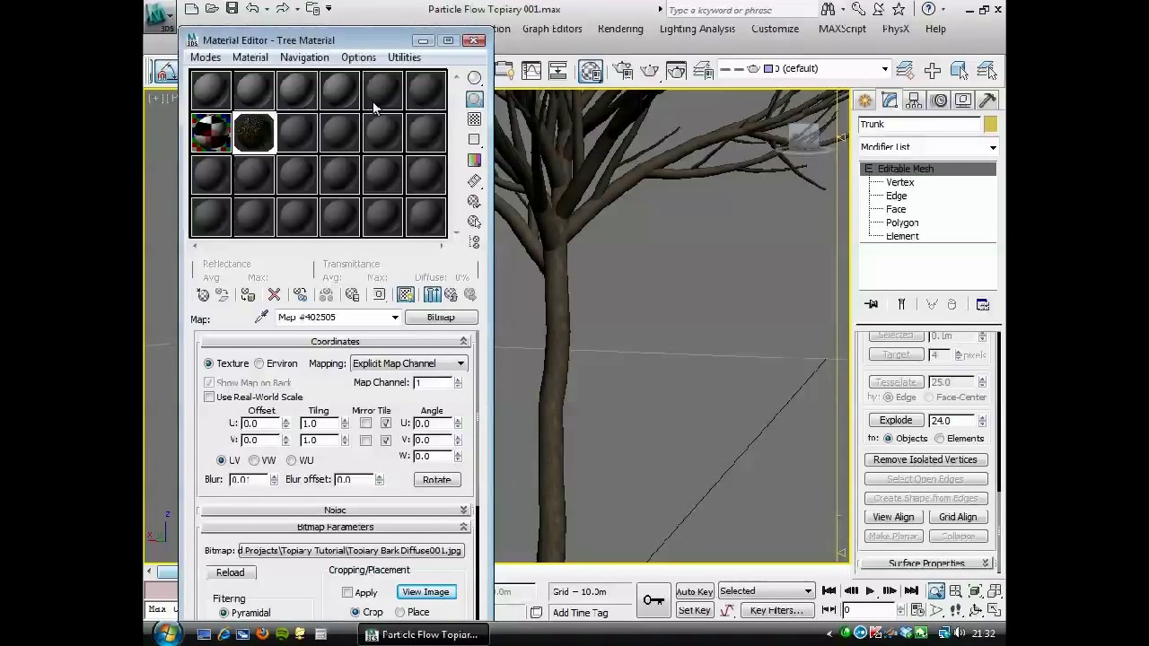
pyautogui.moveTo(580, 403); pyautogui.dragTo(585, 416, button='middle')
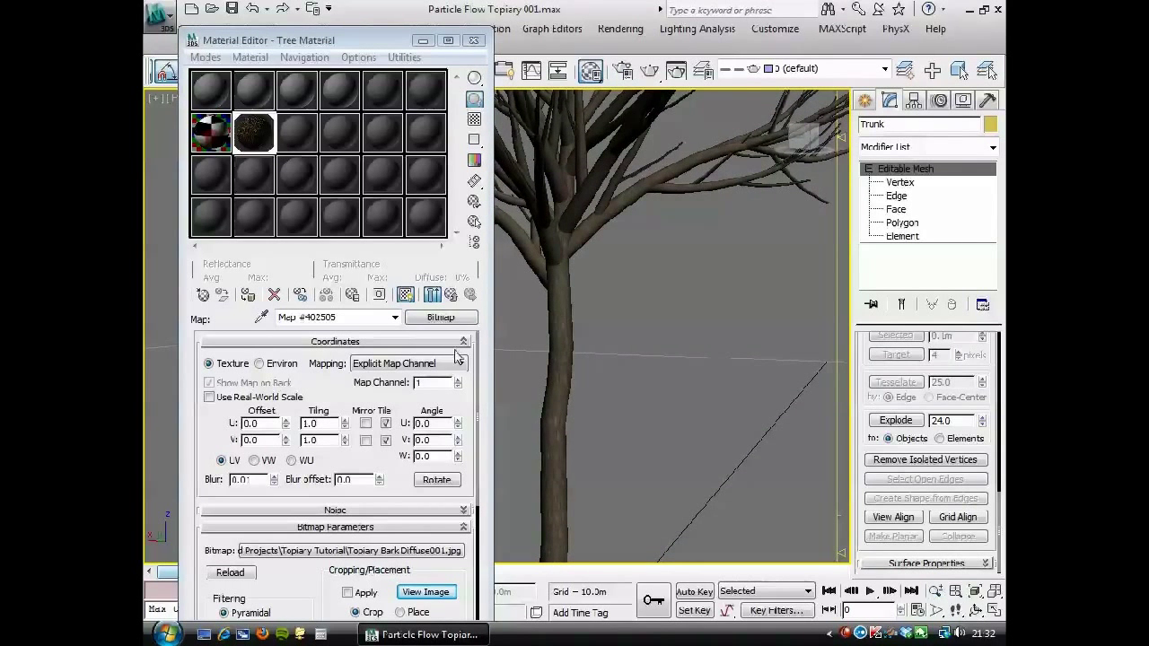
pyautogui.click(405, 296)
pyautogui.click(404, 296)
pyautogui.moveTo(656, 467); pyautogui.dragTo(663, 458, button='middle')
pyautogui.scroll(-4, 601, 311)
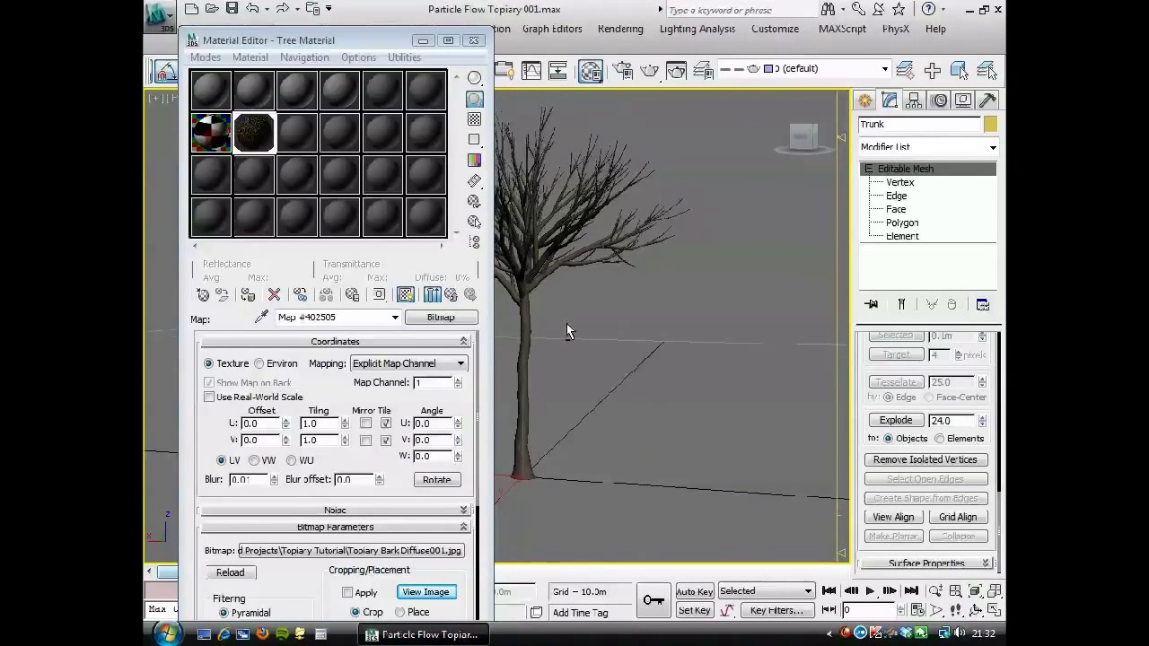
pyautogui.moveTo(566, 330); pyautogui.dragTo(659, 367, button='middle')
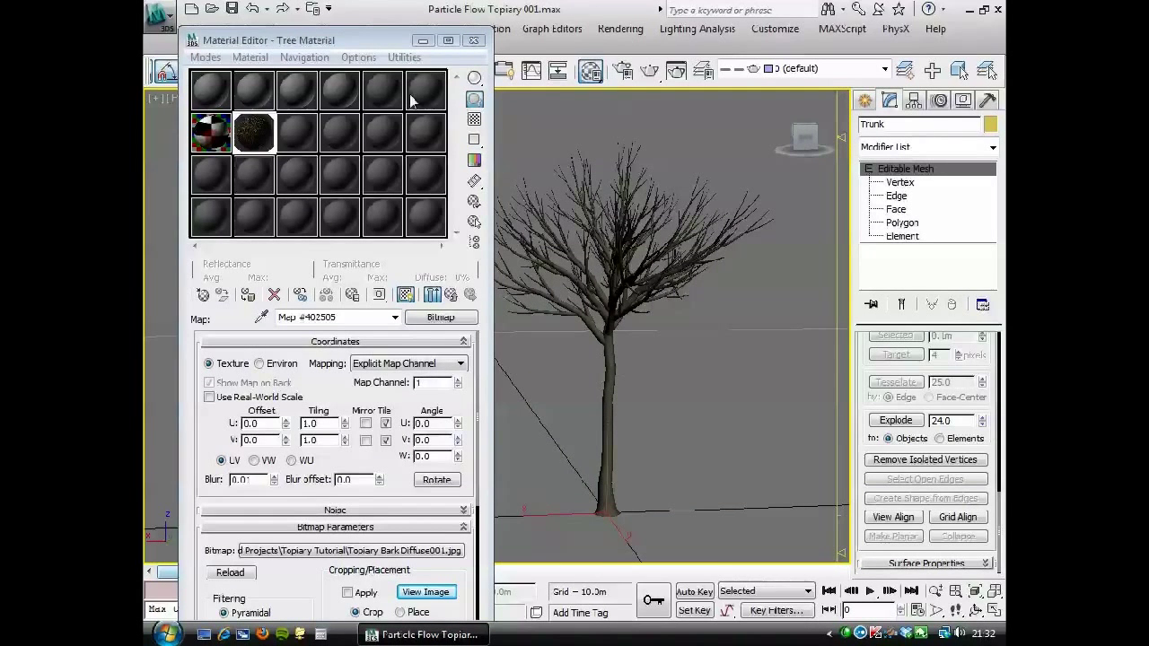
# Close the Material Editor and save the scene as Particle Flow Topiary 002.max, replacing the existing file
pyautogui.moveTo(386, 45); pyautogui.dragTo(376, 131)
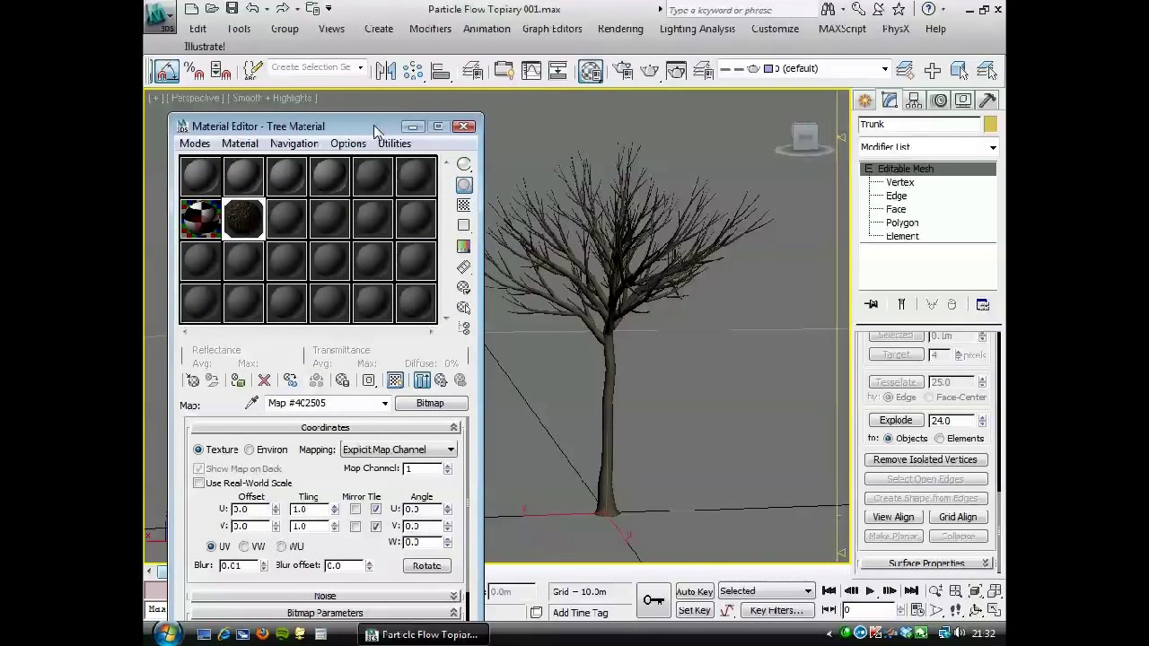
pyautogui.click(463, 125)
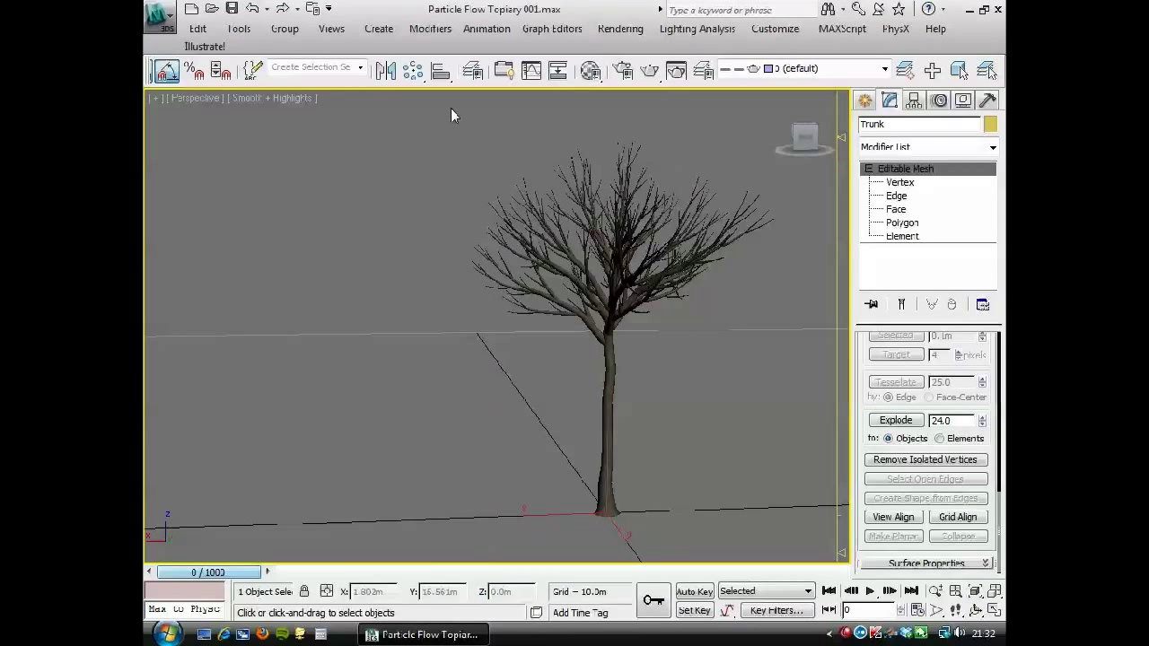
pyautogui.keyDown('alt'); pyautogui.moveTo(377, 325); pyautogui.dragTo(437, 357, button='middle'); pyautogui.keyUp('alt')
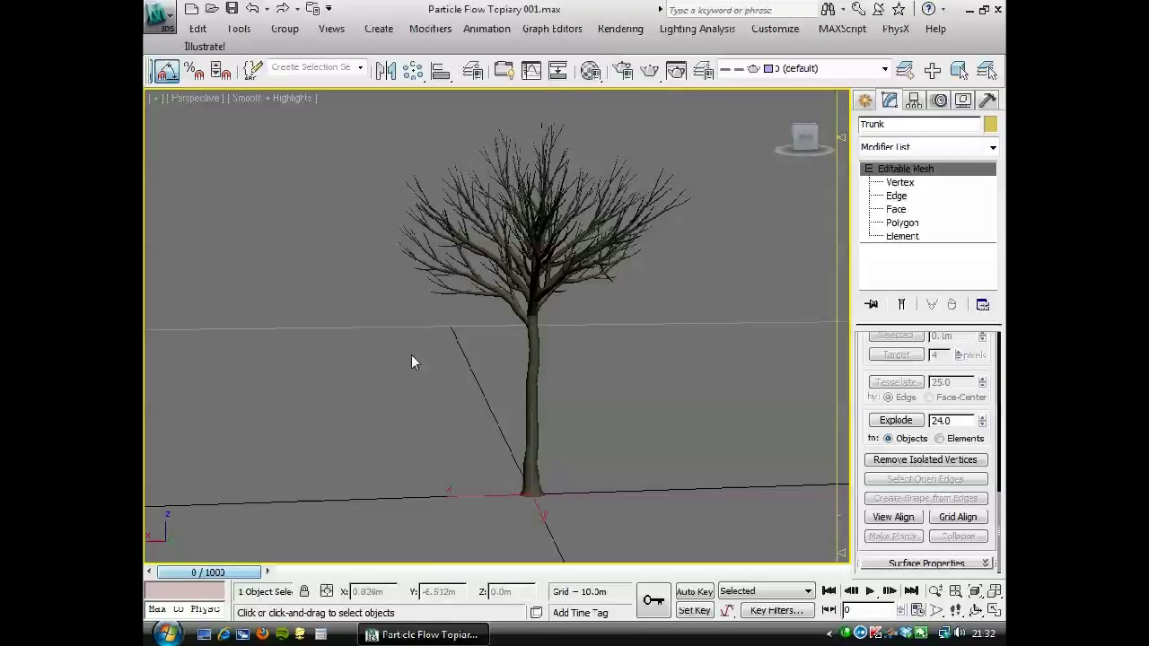
pyautogui.click(158, 15)
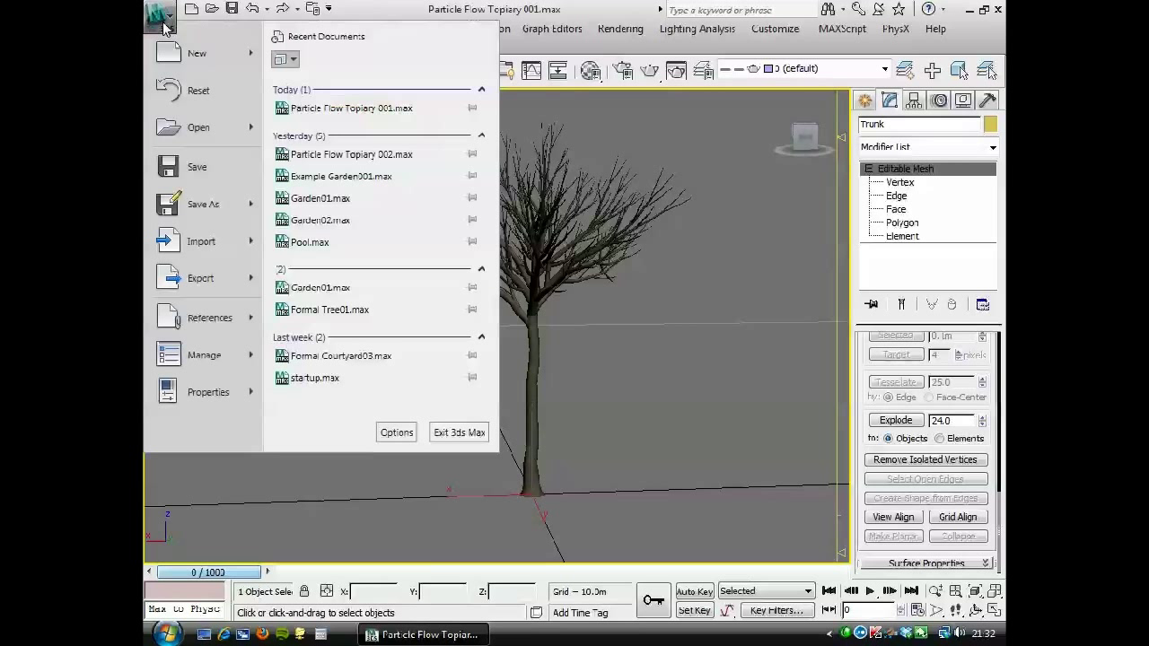
pyautogui.click(219, 205)
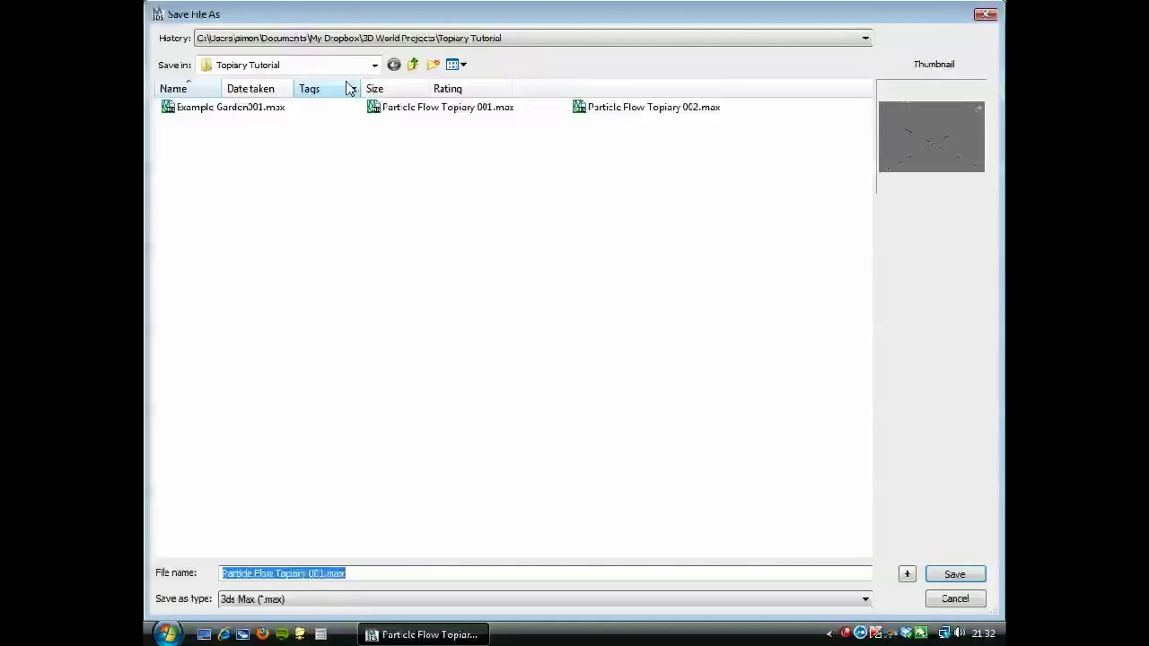
pyautogui.click(628, 109)
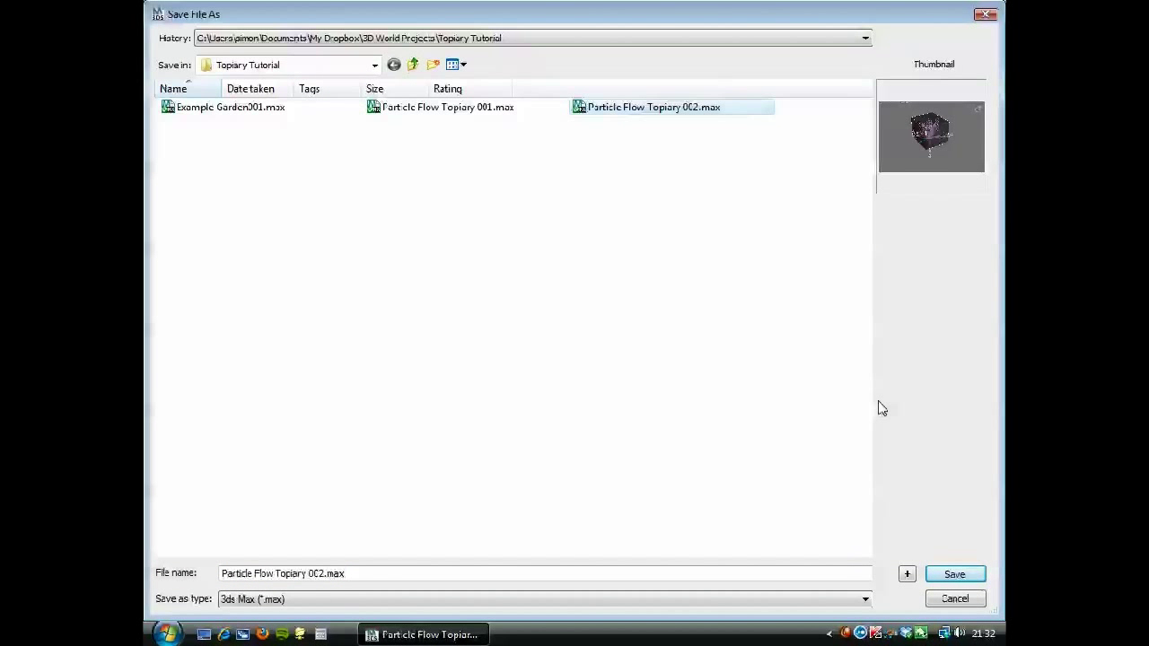
pyautogui.click(951, 575)
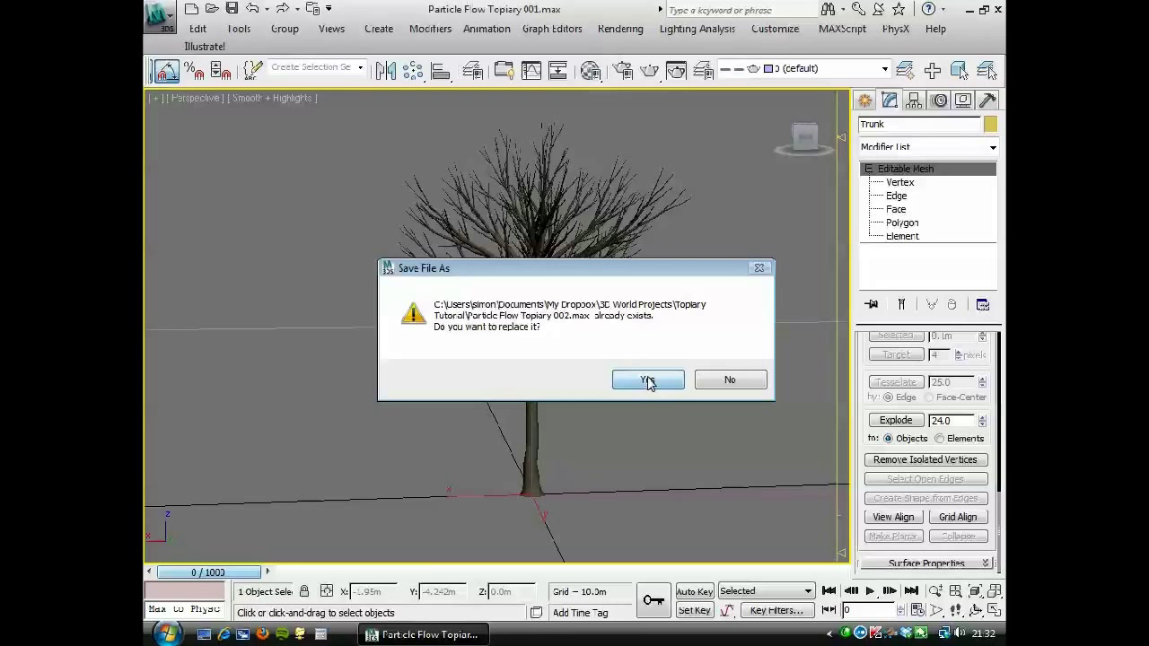
pyautogui.click(647, 380)
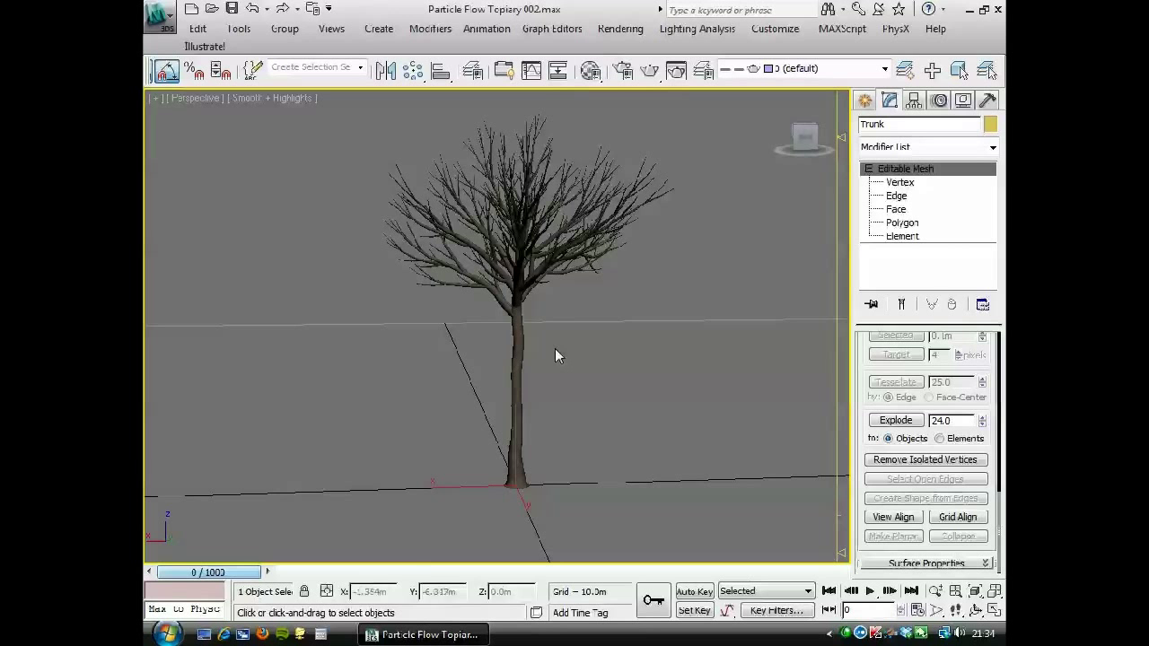
# Reopen the Material Editor and return from the bark bitmap to the top level of the Tree Material
pyautogui.moveTo(440, 359); pyautogui.dragTo(435, 368, button='middle')
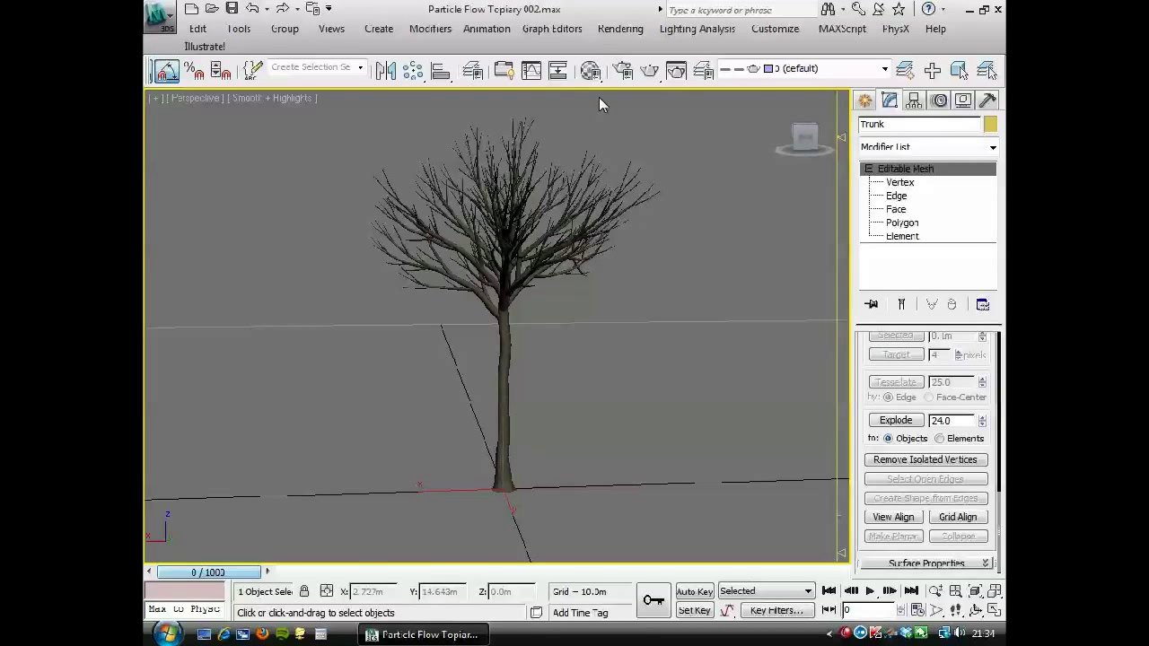
pyautogui.click(589, 72)
pyautogui.moveTo(298, 125); pyautogui.dragTo(349, 68)
pyautogui.click(492, 325)
pyautogui.click(492, 324)
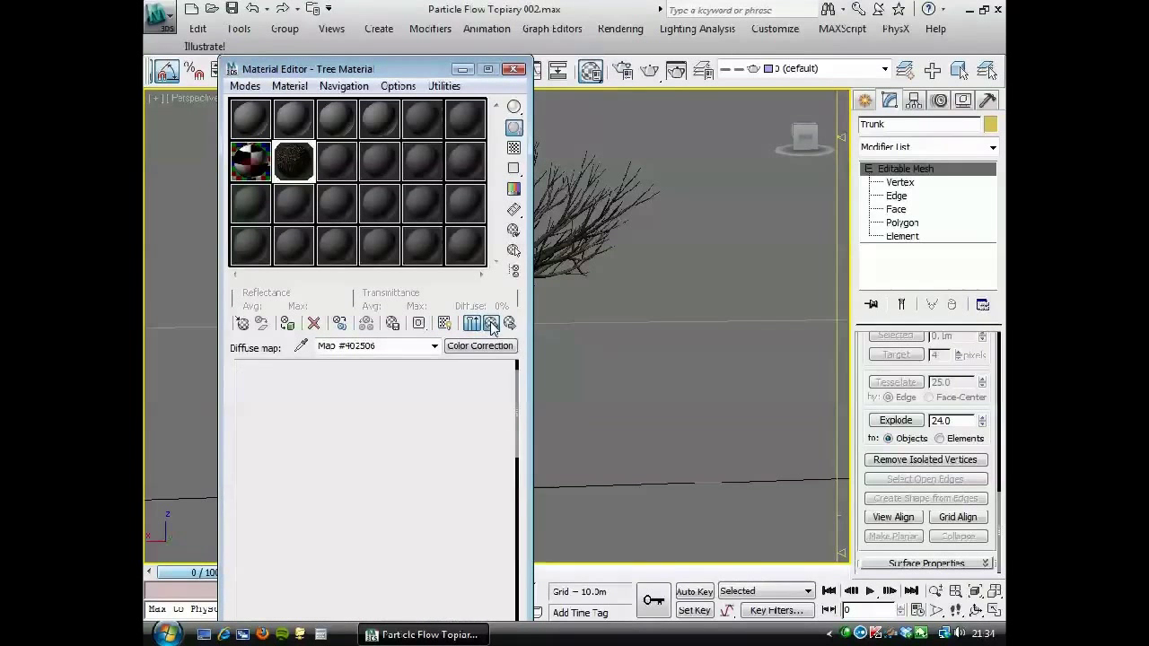
pyautogui.click(492, 325)
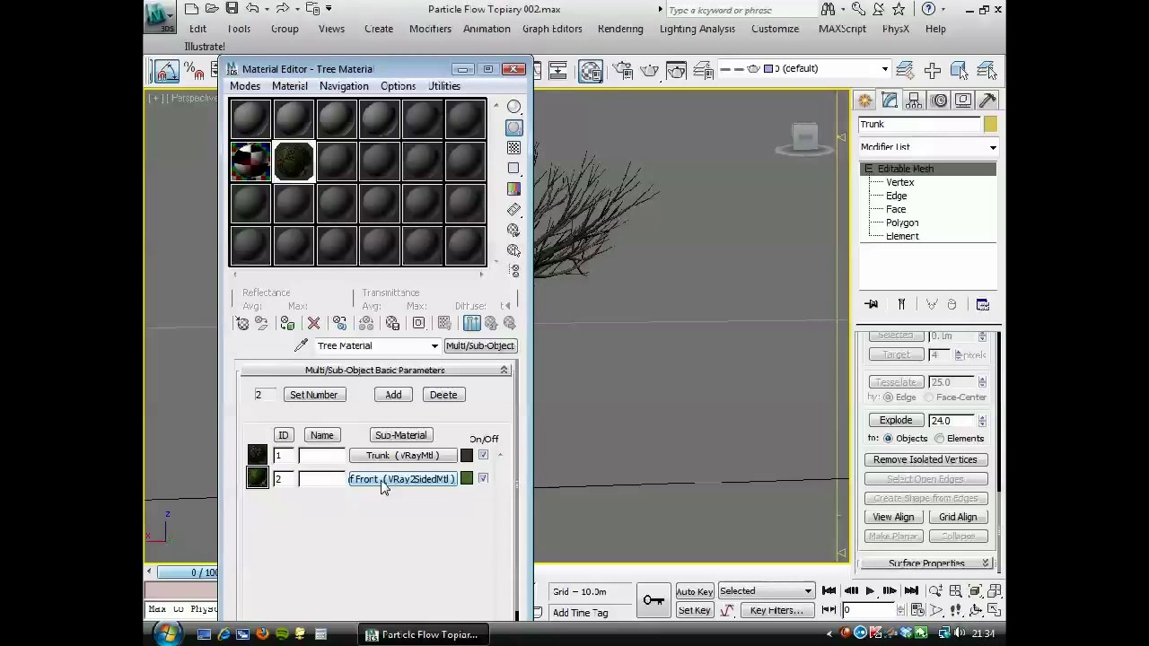
# Open the Leaf Dif bitmap inside the Leaf Front sub-material's diffuse Color Correction map, view its image, and close the image window
pyautogui.click(381, 480)
pyautogui.click(378, 450)
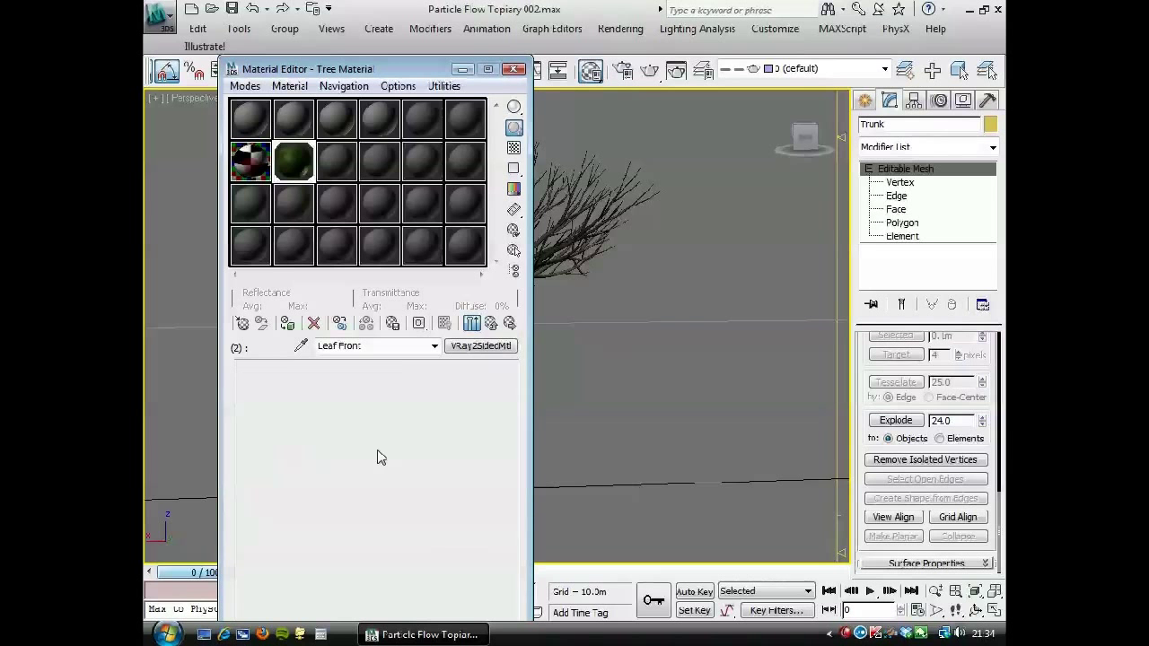
pyautogui.click(370, 458)
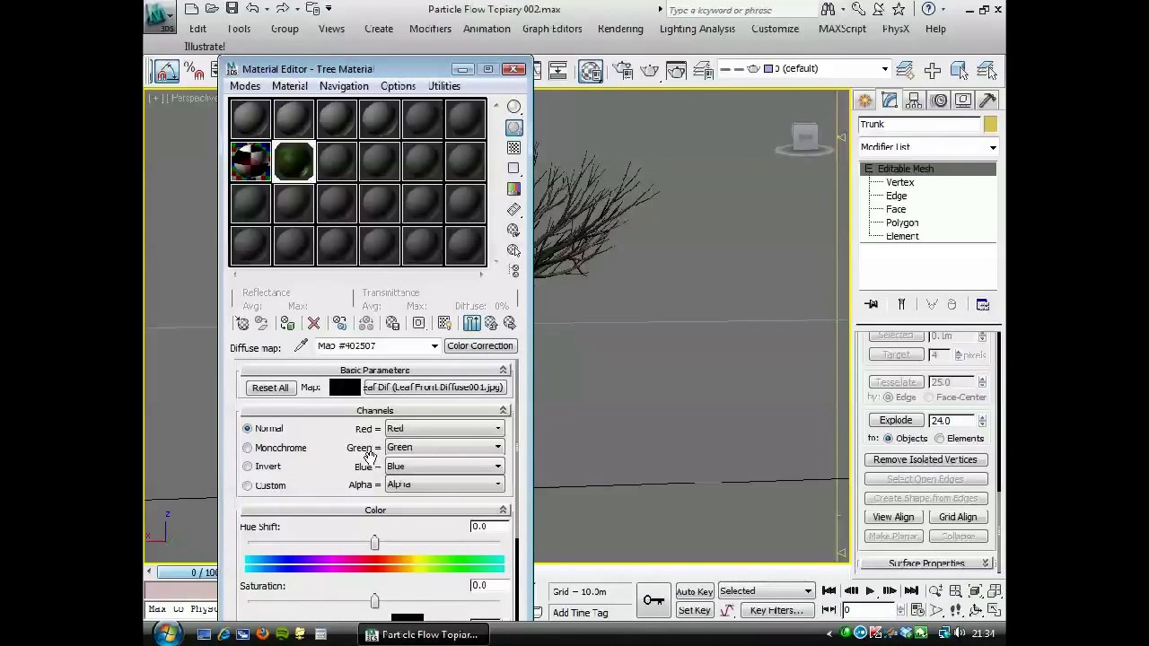
pyautogui.click(414, 387)
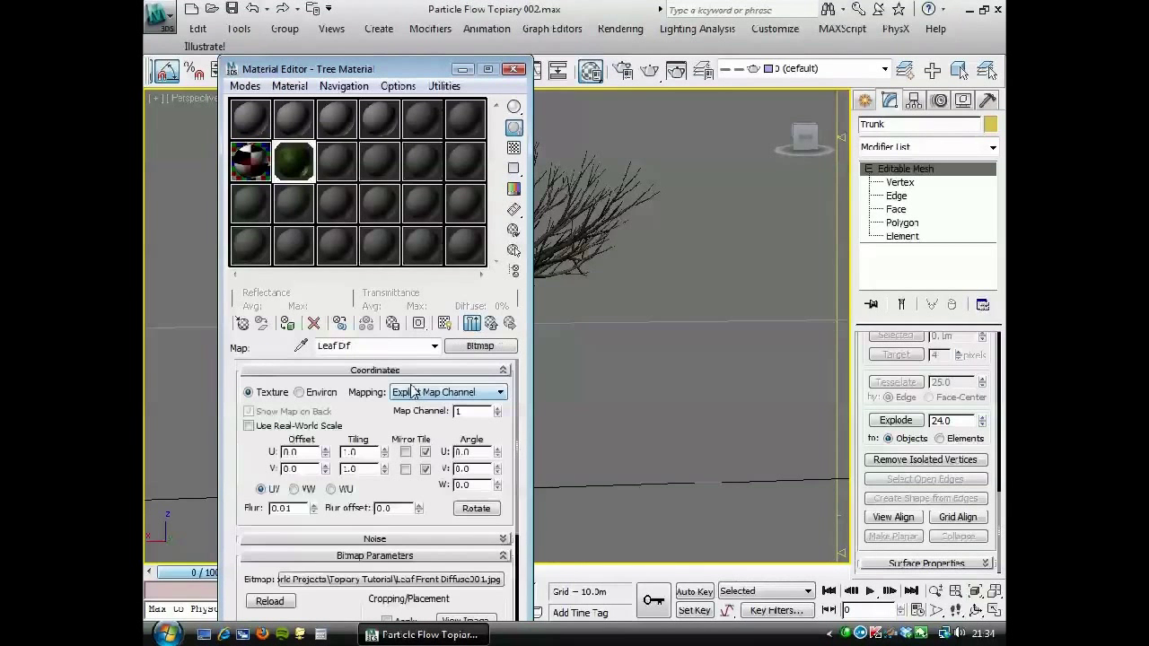
pyautogui.click(466, 620)
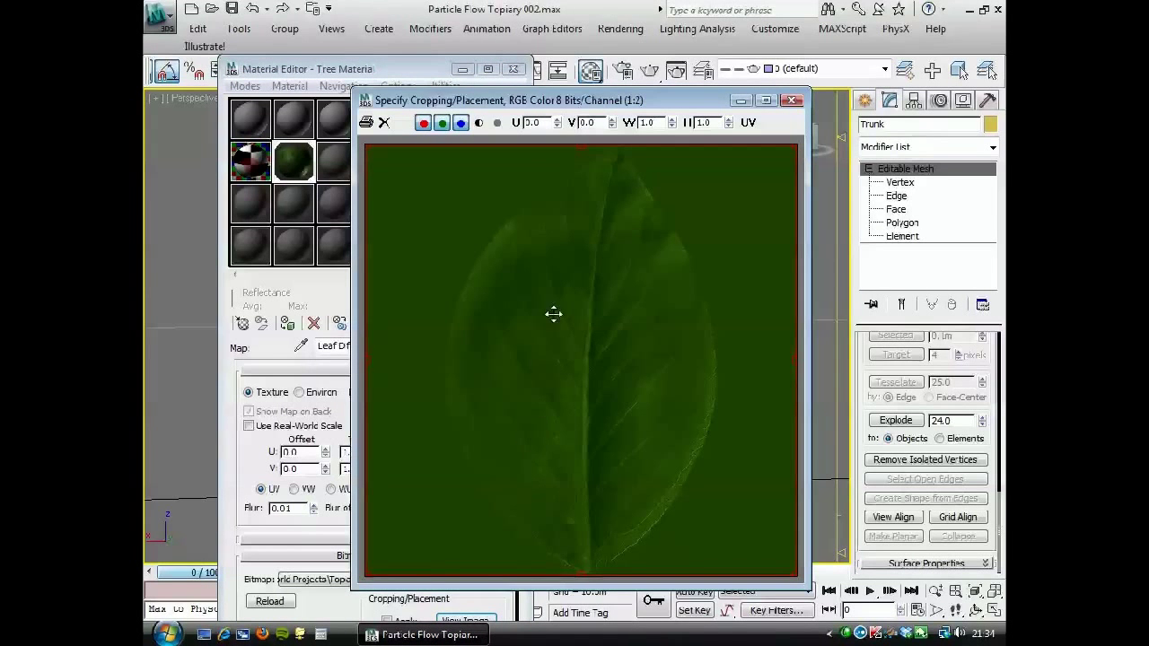
pyautogui.moveTo(529, 101); pyautogui.dragTo(454, 50)
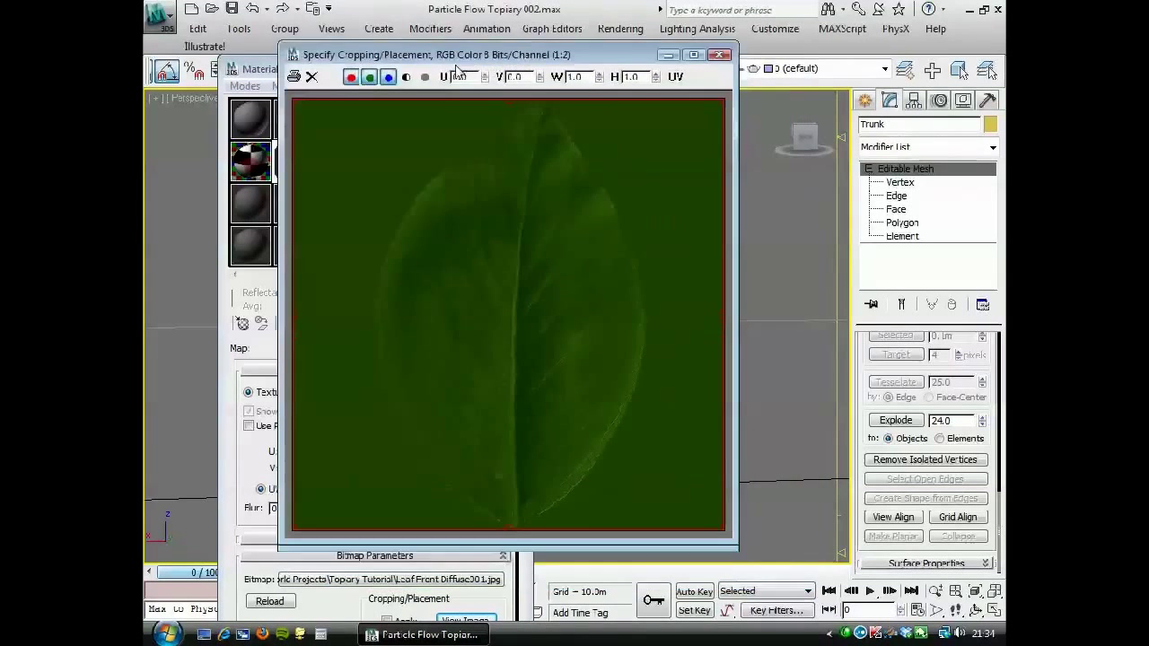
pyautogui.click(722, 48)
# Close the Material Editor and draw a plane about 0.42 m long and 0.20 m wide beside the tree in the Top view
pyautogui.click(867, 101)
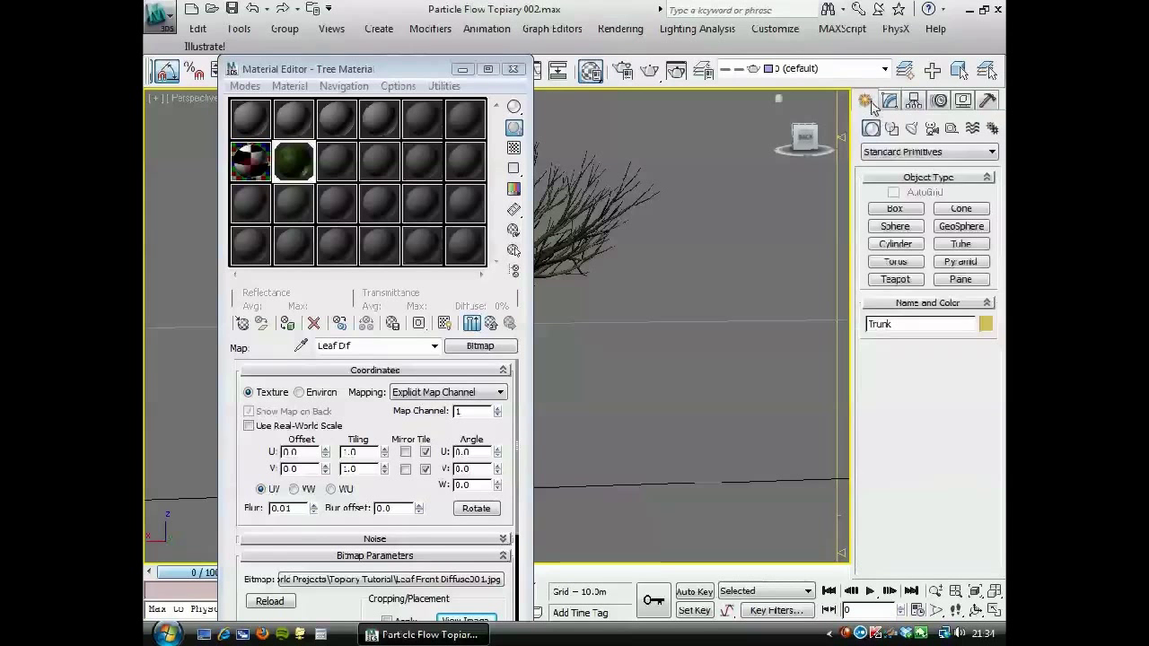
pyautogui.click(961, 279)
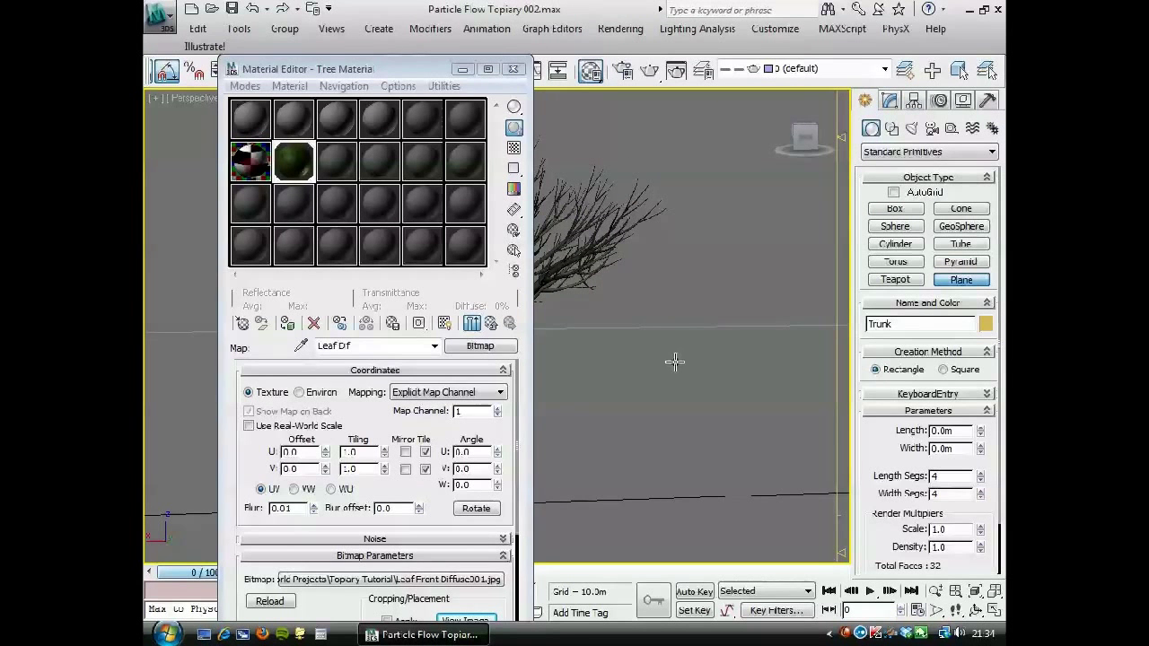
pyautogui.click(512, 70)
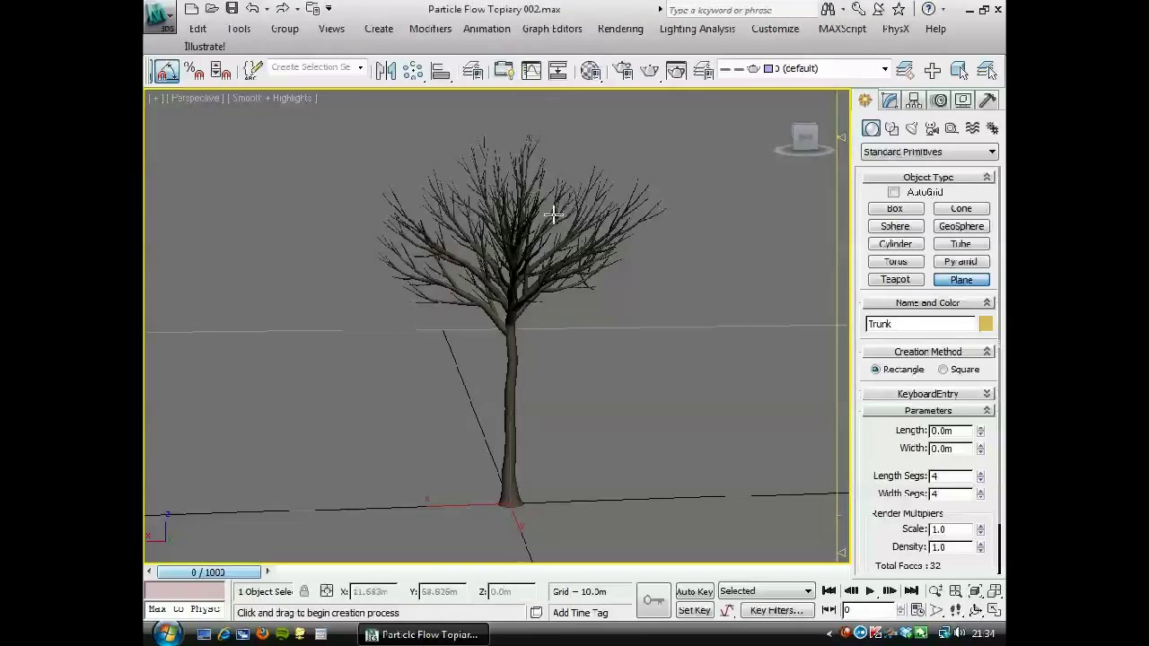
pyautogui.press('t')
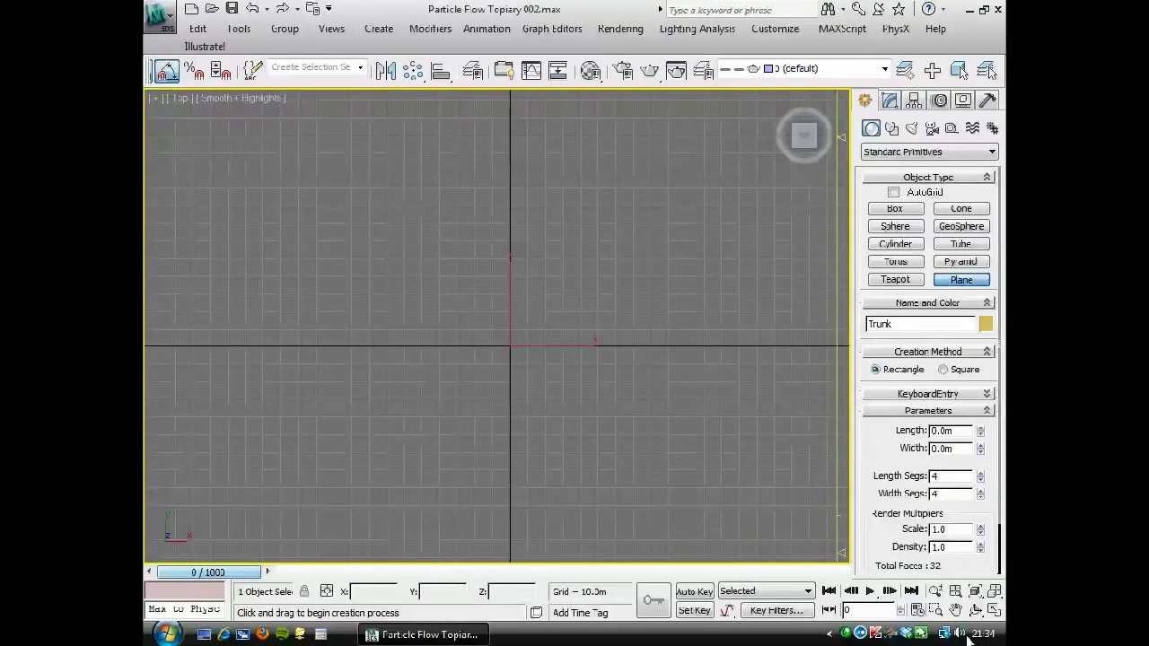
pyautogui.click(974, 595)
pyautogui.click(974, 594)
pyautogui.moveTo(649, 335); pyautogui.dragTo(581, 323, button='middle')
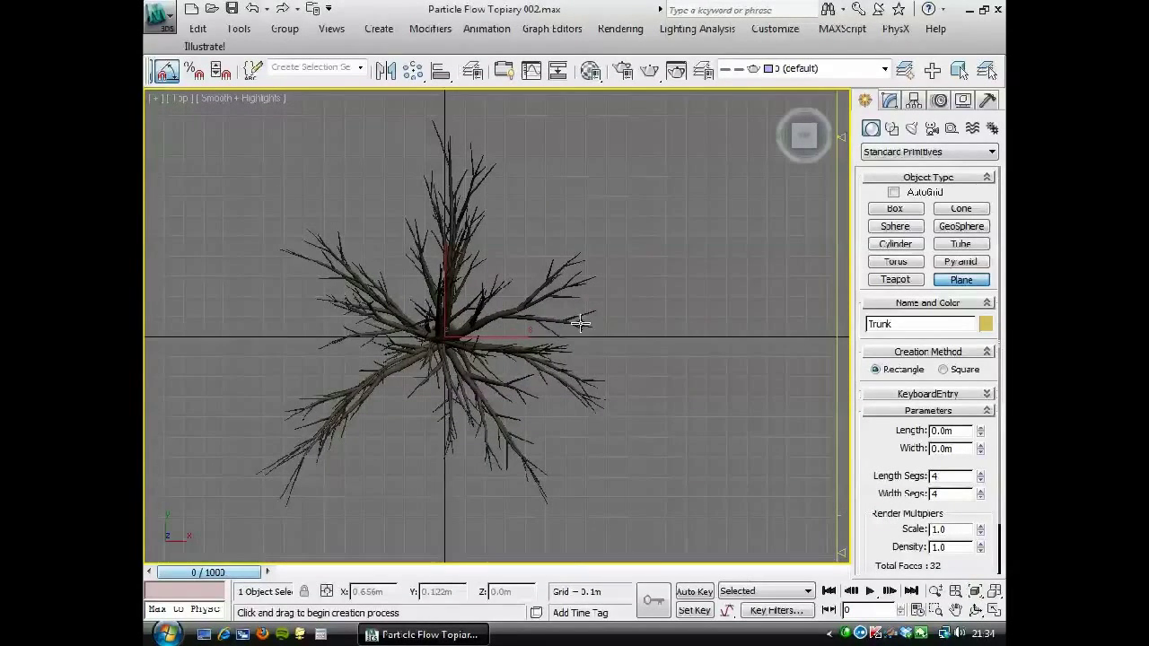
pyautogui.moveTo(534, 236); pyautogui.dragTo(572, 153)
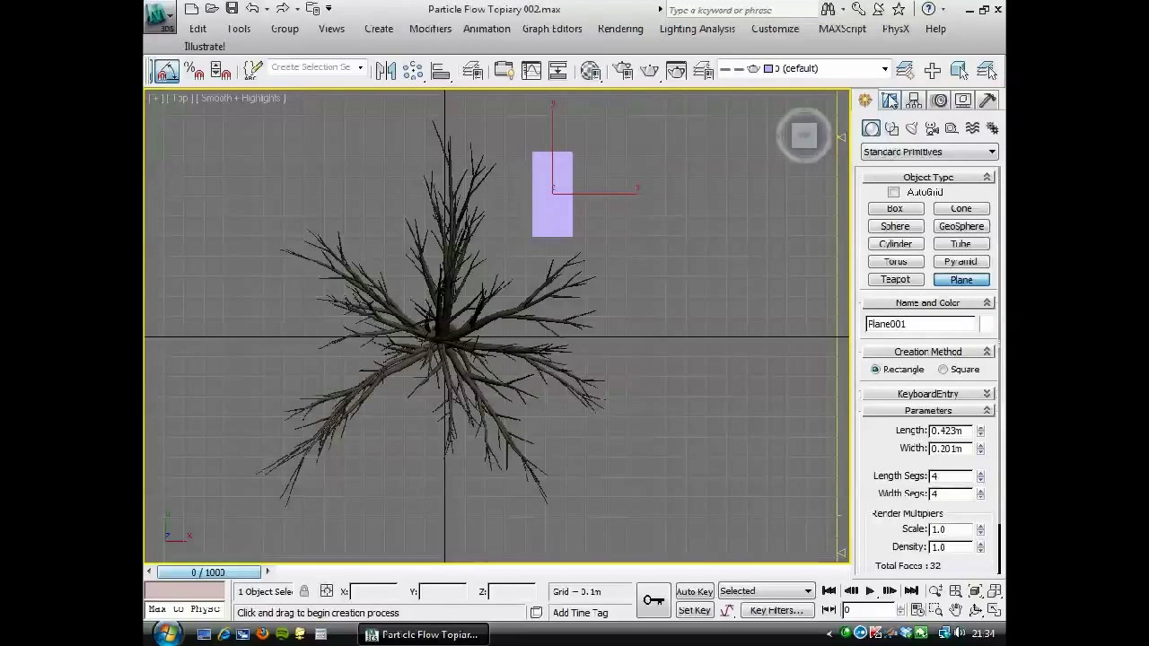
# Set the plane's length and width to 0.04 m each
pyautogui.click(890, 100)
pyautogui.doubleClick(957, 363)
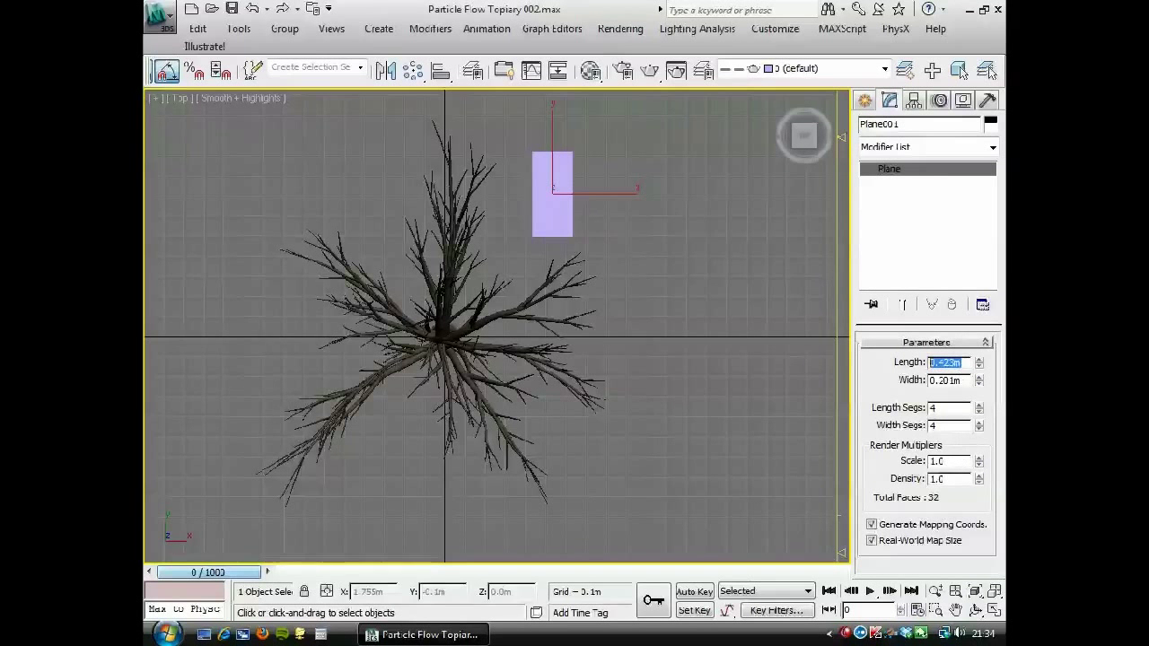
pyautogui.write('0.04')
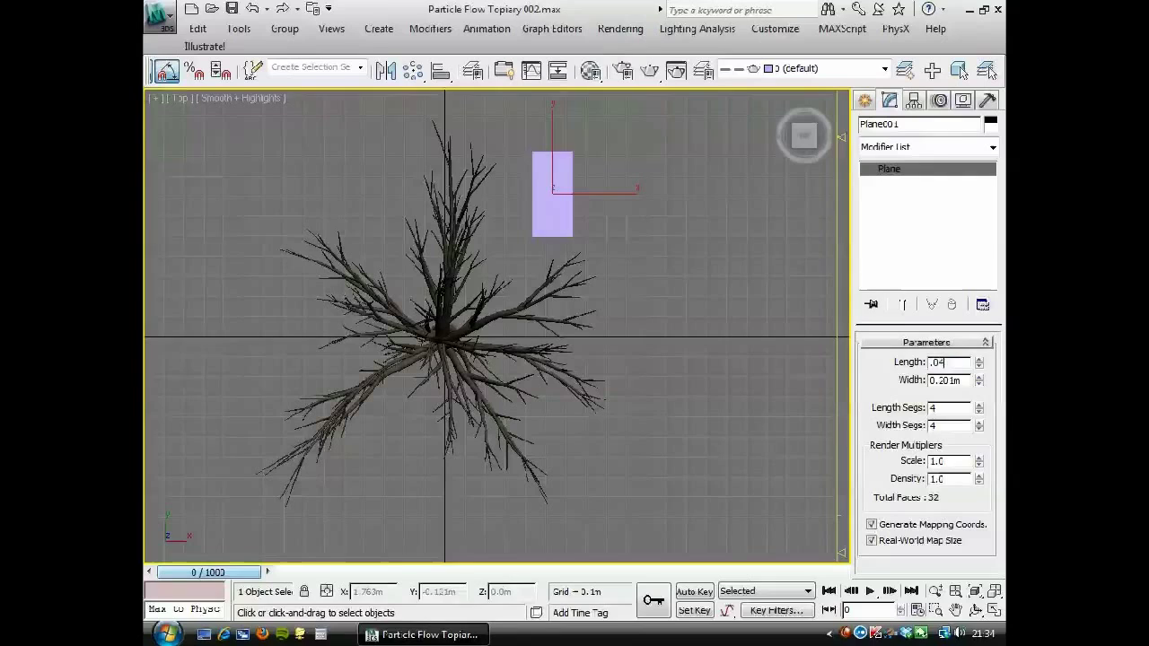
pyautogui.press('Tab')
pyautogui.write('0.04')
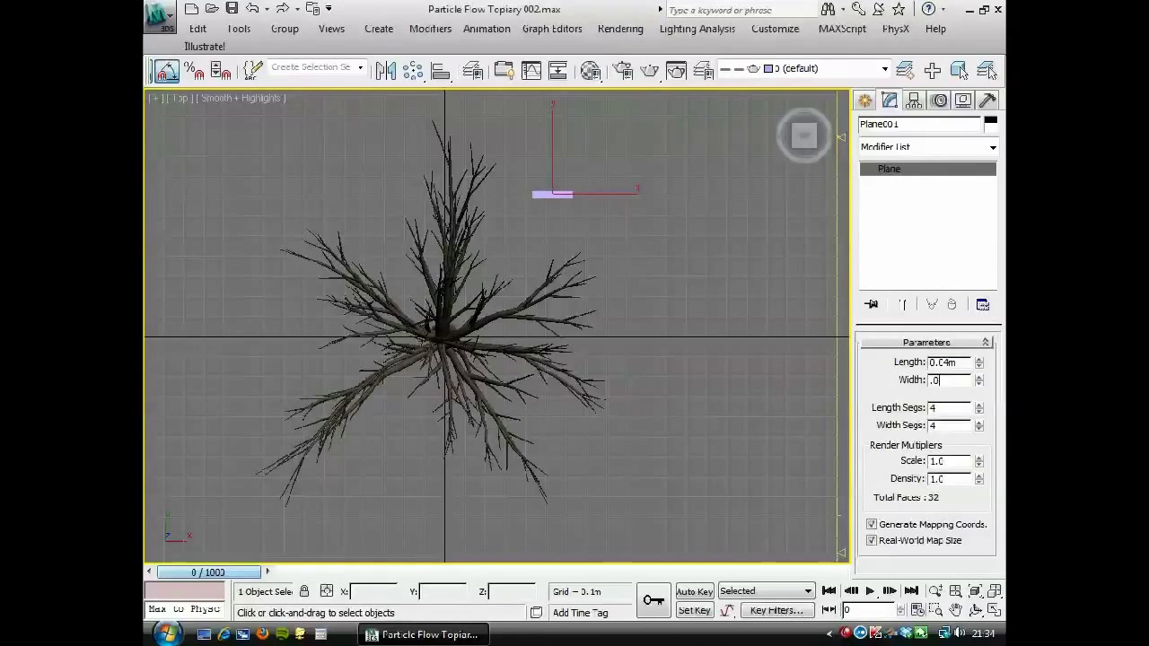
pyautogui.press('Return')
# Turn on edged faces in the viewport and set the plane to 5 length segments and 2 width segments
pyautogui.moveTo(434, 229); pyautogui.dragTo(439, 314, button='middle')
pyautogui.scroll(6, 439, 314)
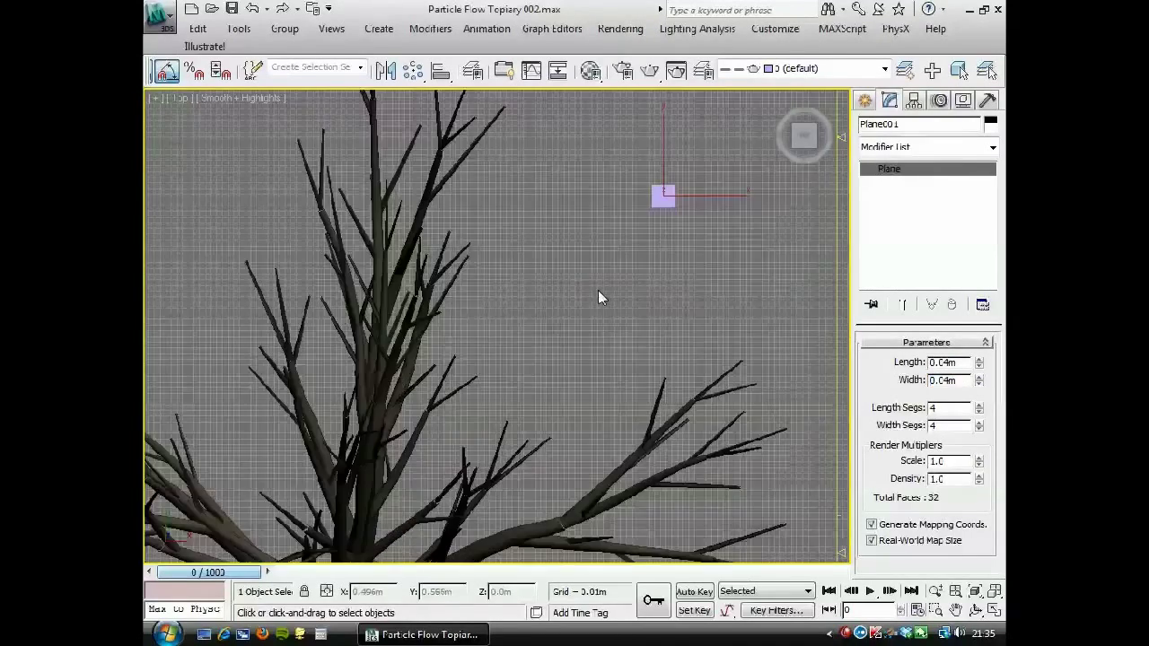
pyautogui.moveTo(650, 272); pyautogui.dragTo(519, 325, button='middle')
pyautogui.scroll(4, 447, 324)
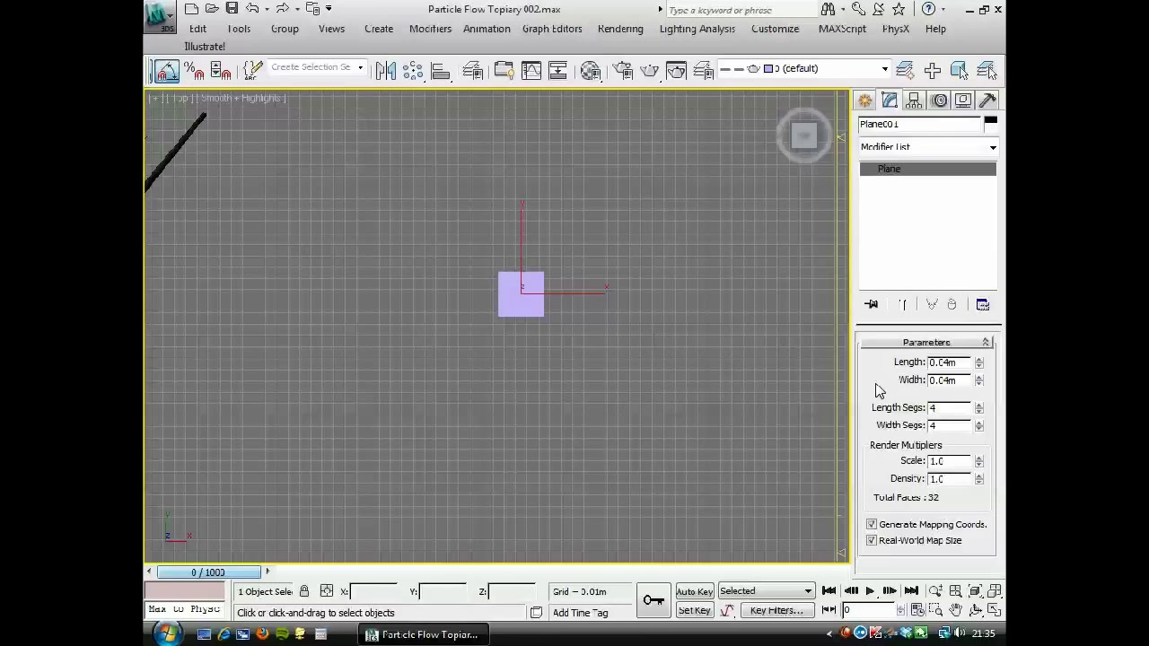
pyautogui.press('F4')
pyautogui.moveTo(515, 329); pyautogui.dragTo(545, 343, button='middle')
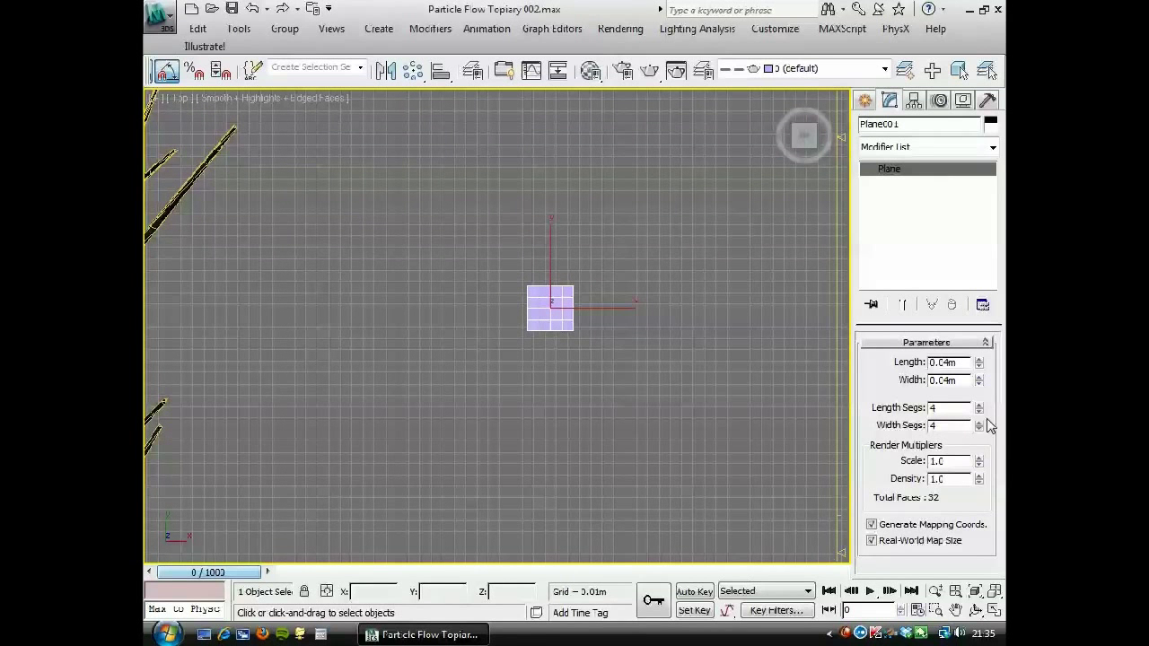
pyautogui.rightClick(983, 412)
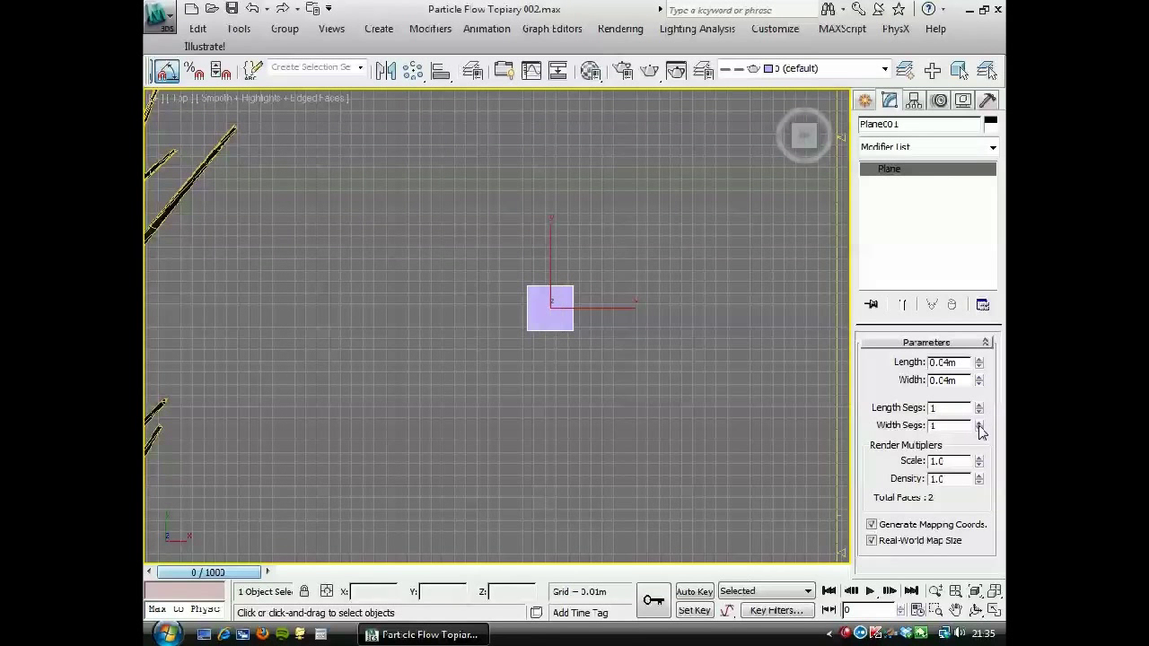
pyautogui.click(979, 405)
pyautogui.click(980, 405)
pyautogui.click(979, 404)
pyautogui.click(979, 405)
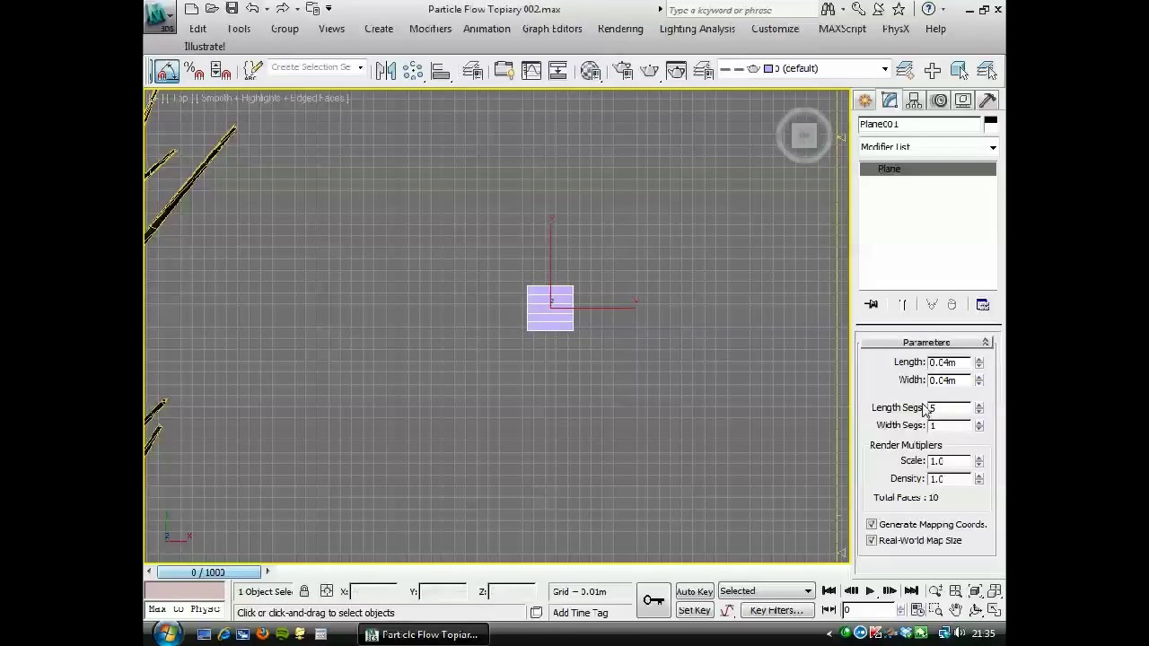
pyautogui.click(979, 423)
# Assign the Tree Material to the plane and move the Material Editor aside so the plane is uncovered
pyautogui.moveTo(523, 330); pyautogui.dragTo(525, 364, button='middle')
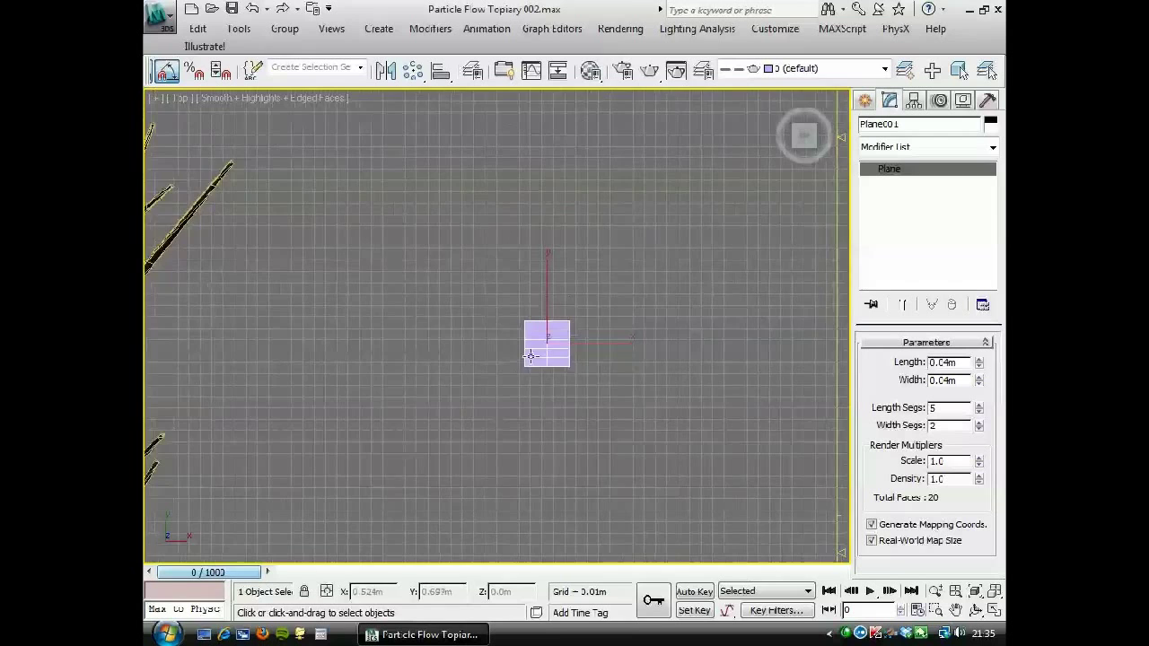
pyautogui.scroll(3, 557, 353)
pyautogui.moveTo(678, 382); pyautogui.dragTo(572, 349, button='middle')
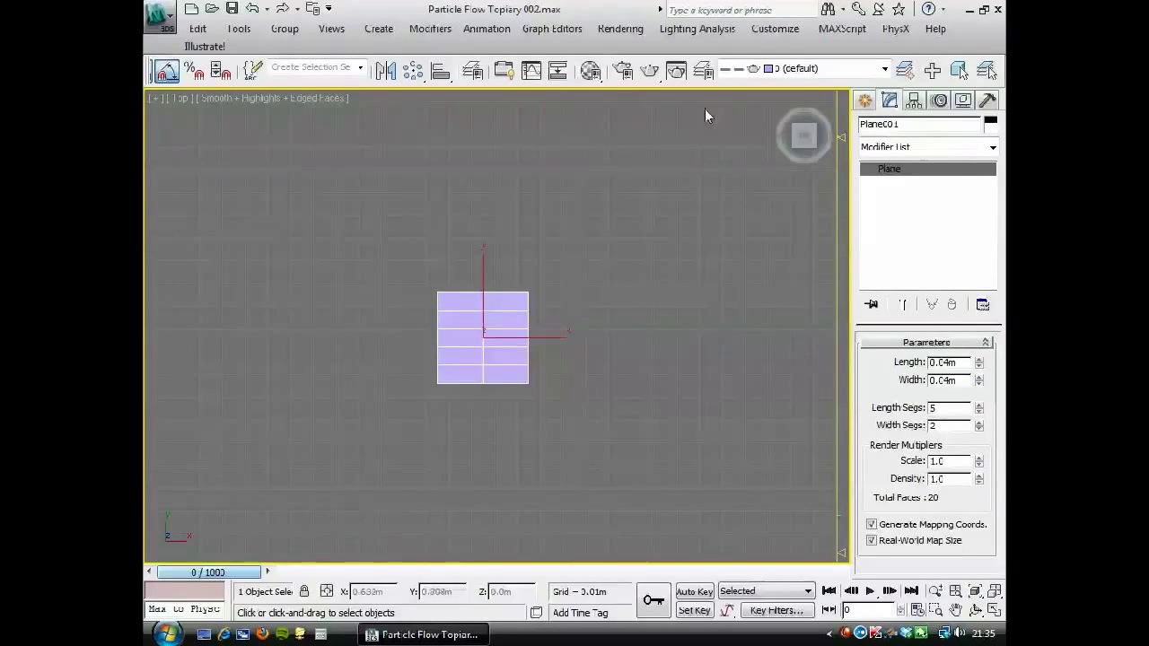
pyautogui.click(591, 70)
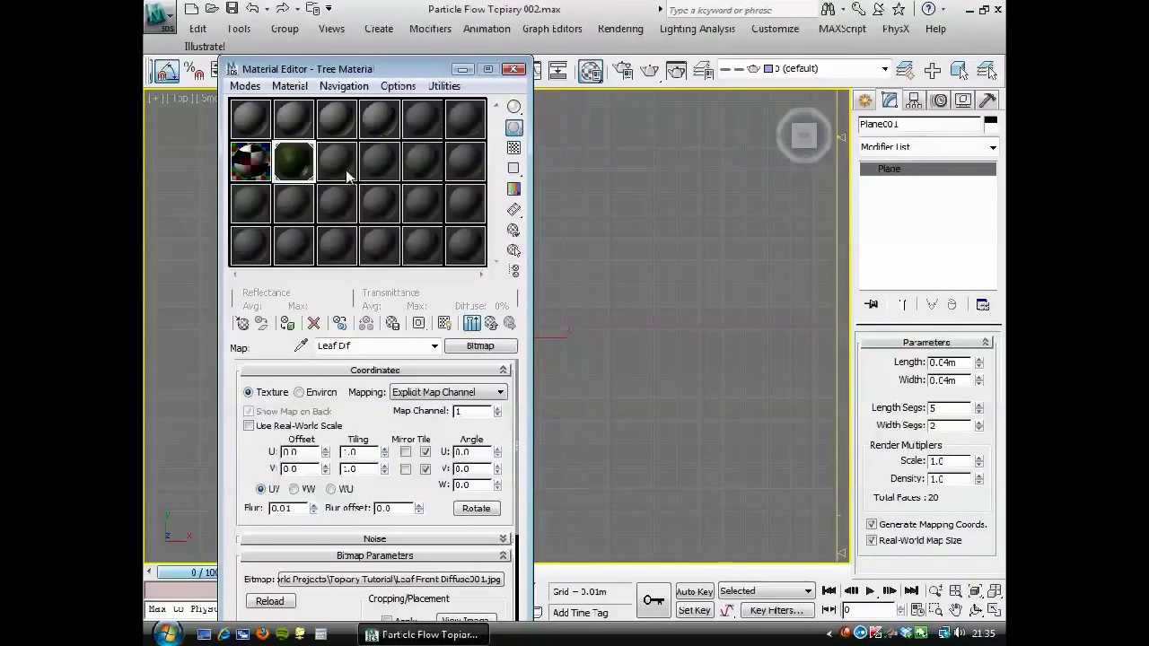
pyautogui.click(287, 329)
pyautogui.moveTo(410, 67); pyautogui.dragTo(313, 64)
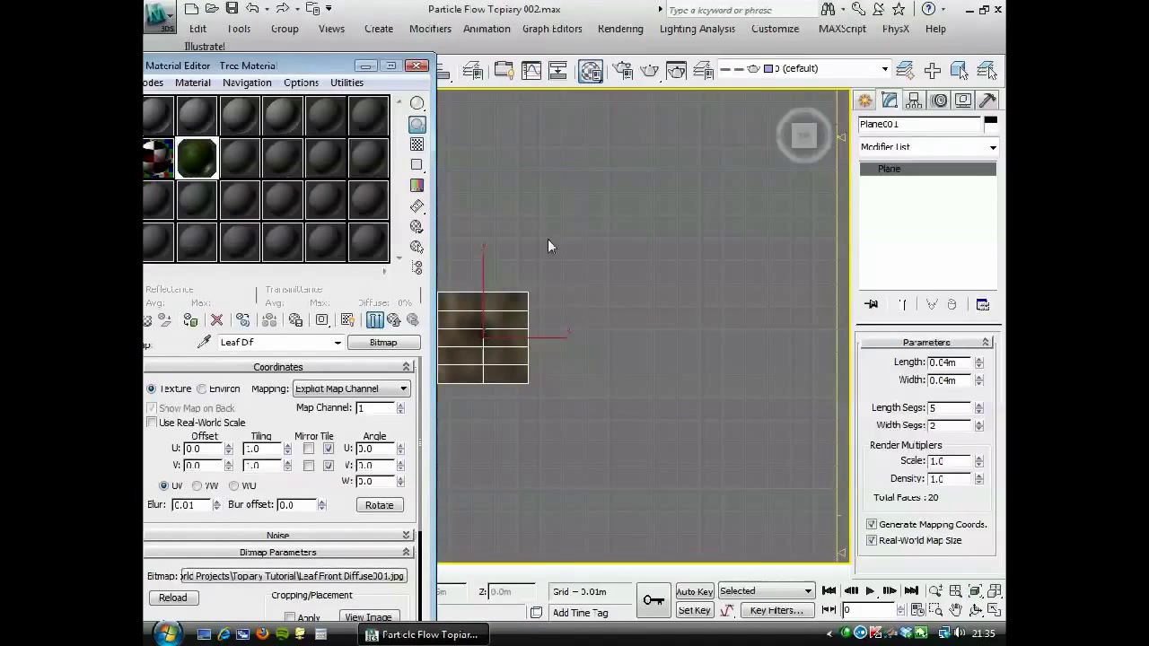
pyautogui.moveTo(550, 245); pyautogui.dragTo(619, 247, button='middle')
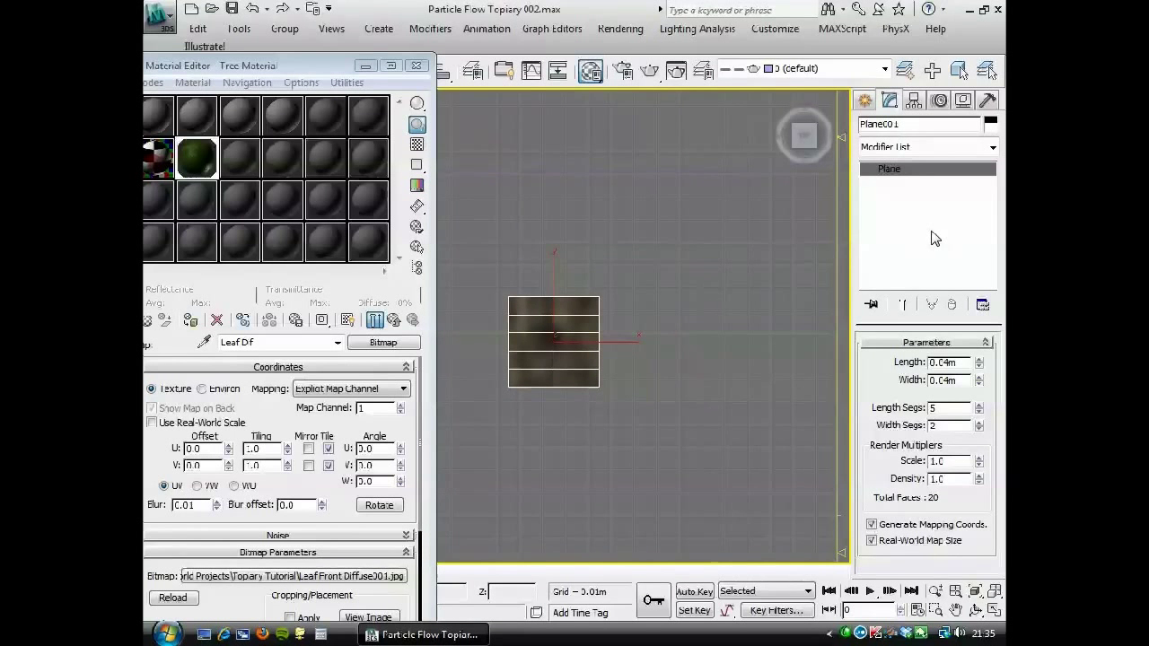
# Add a Material modifier to the plane and set its Material ID to 2
pyautogui.click(993, 148)
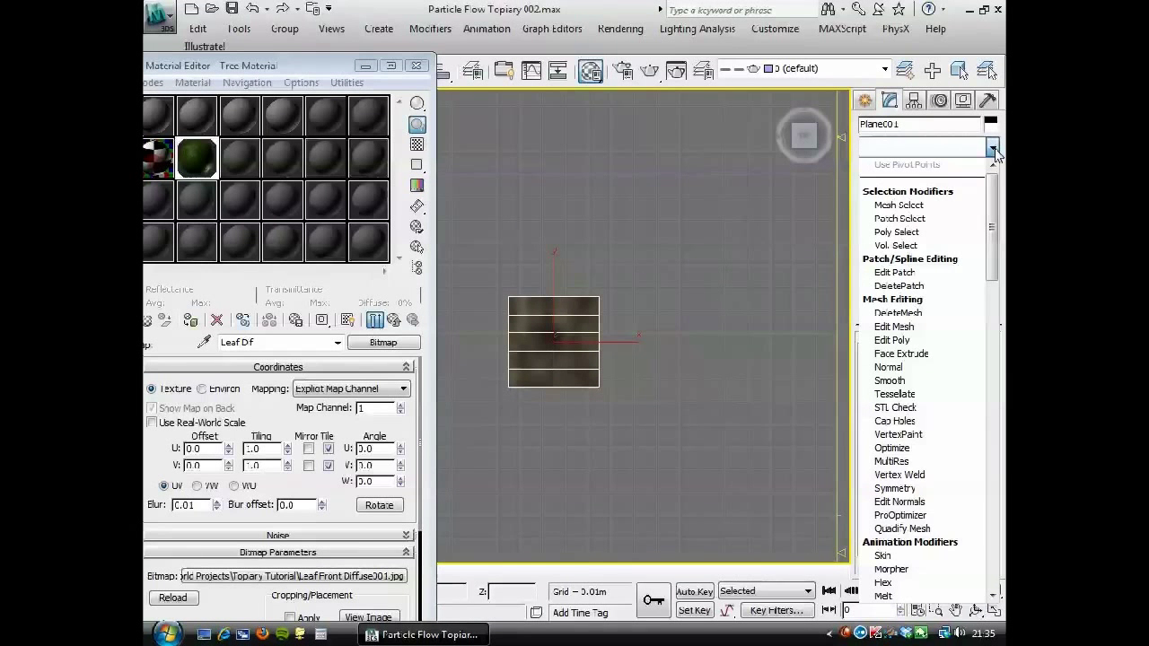
pyautogui.scroll(-1, 995, 154)
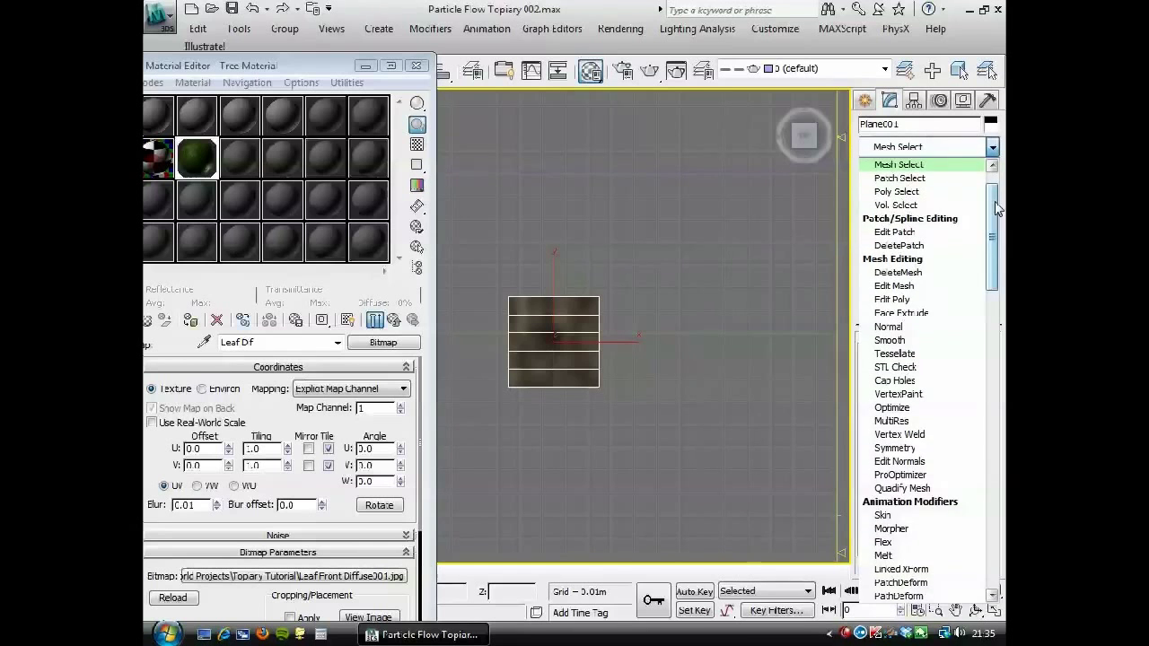
pyautogui.moveTo(995, 207); pyautogui.dragTo(998, 466)
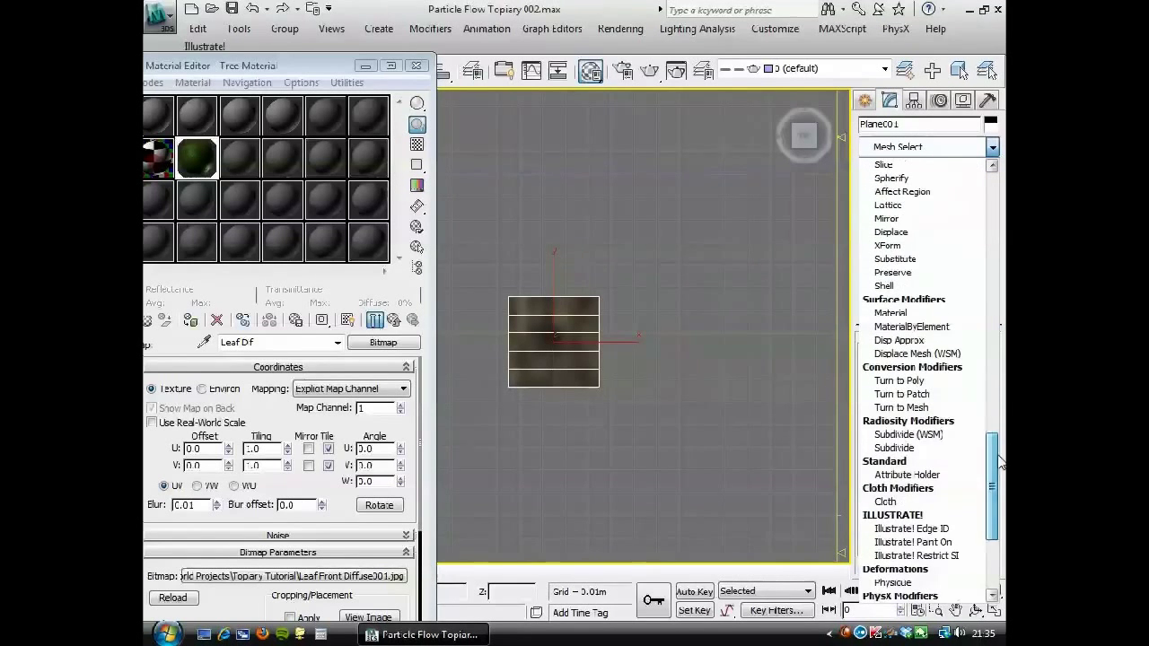
pyautogui.click(897, 313)
pyautogui.click(976, 364)
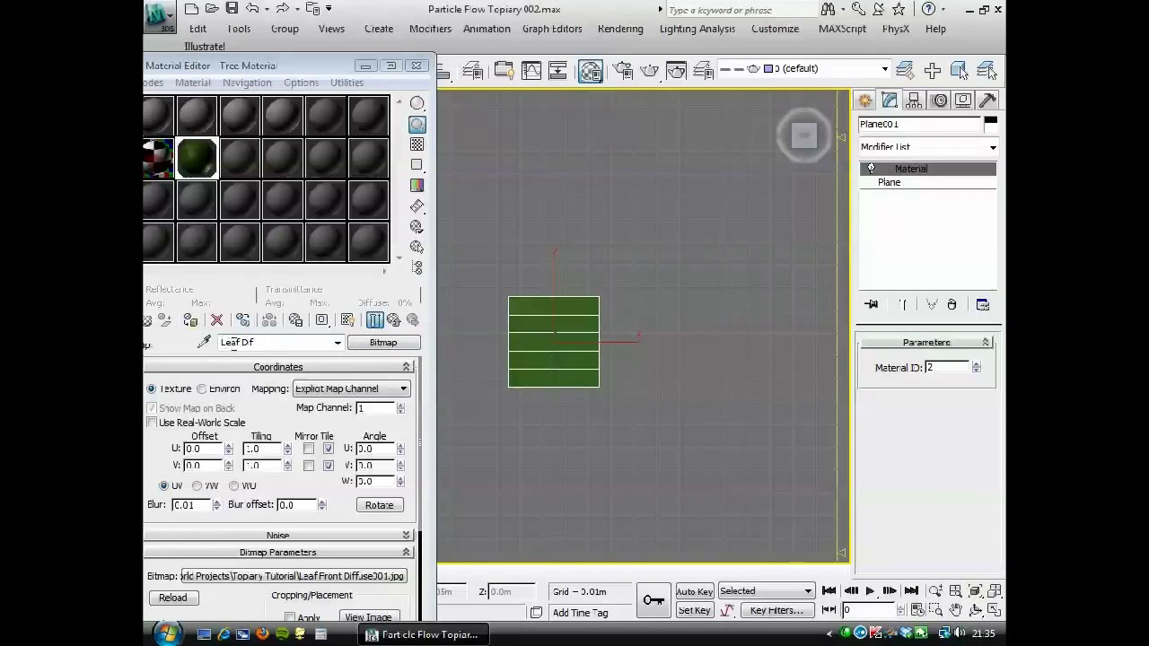
# Display the Leaf Dif bitmap on the plane in the viewport and inspect the texture up close
pyautogui.moveTo(217, 67); pyautogui.dragTo(256, 32)
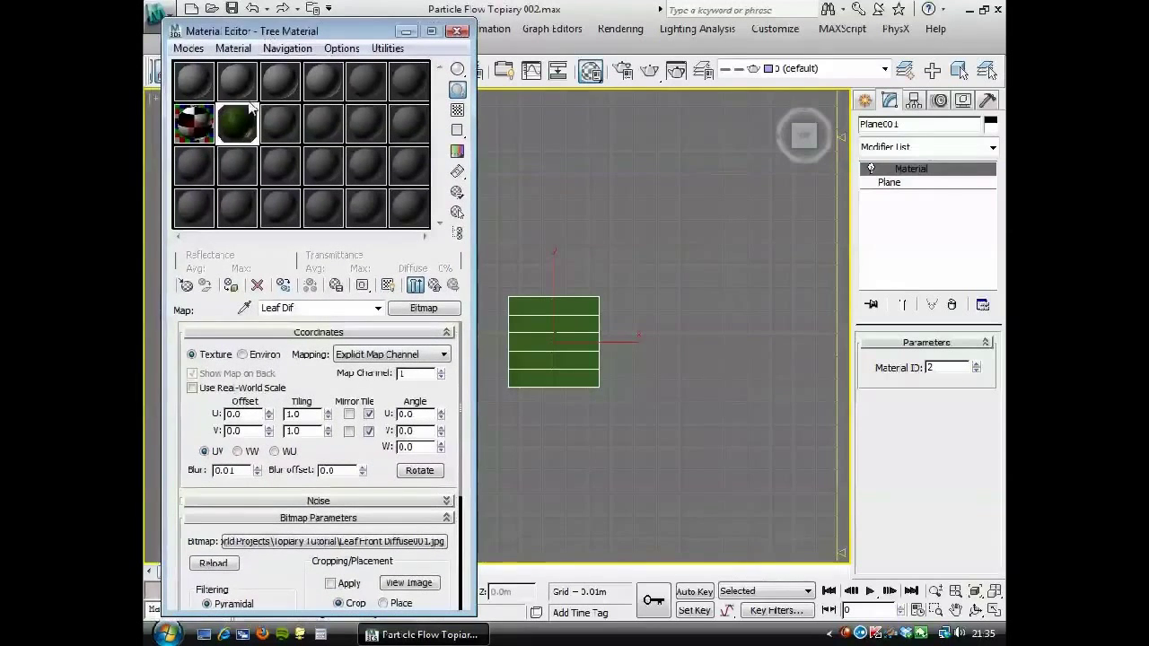
pyautogui.click(388, 285)
pyautogui.moveTo(518, 401)
pyautogui.mouseDown(button='middle')
pyautogui.moveTo(526, 410)
pyautogui.moveTo(535, 399)
pyautogui.mouseUp(button='middle')
pyautogui.click(388, 286)
pyautogui.click(389, 286)
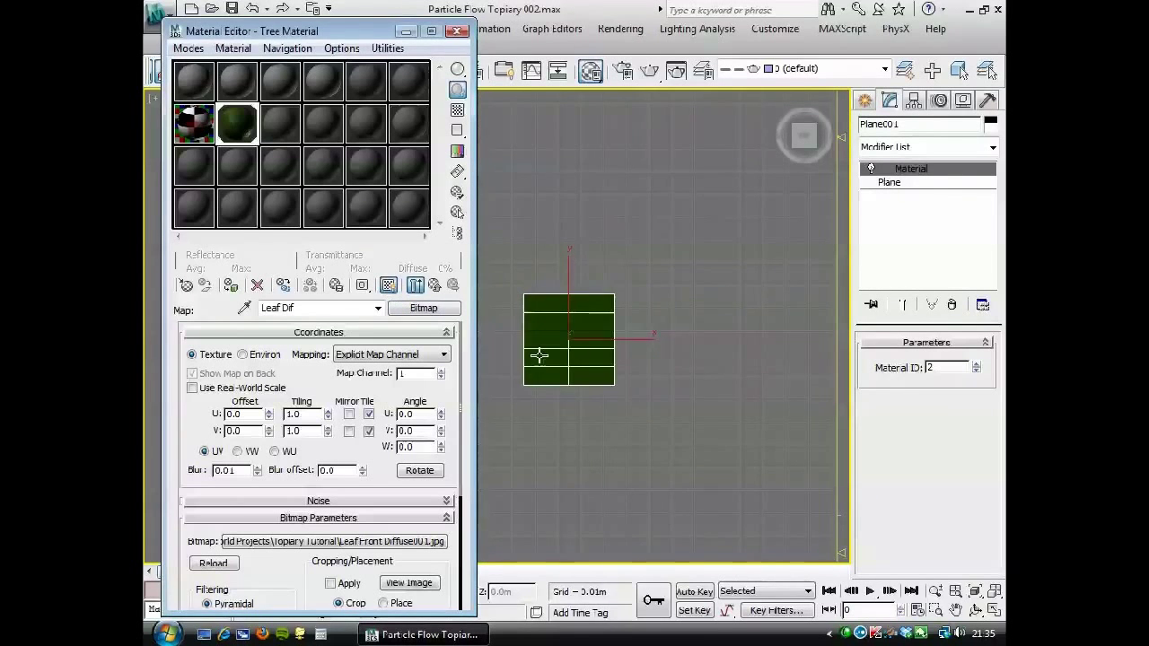
pyautogui.moveTo(562, 362); pyautogui.dragTo(567, 371, button='middle')
pyautogui.scroll(3, 574, 379)
pyautogui.scroll(2, 580, 371)
pyautogui.moveTo(672, 371); pyautogui.dragTo(589, 384, button='middle')
# Turn off Real-World Map Size in the base Plane's parameters and close the Material Editor
pyautogui.click(993, 146)
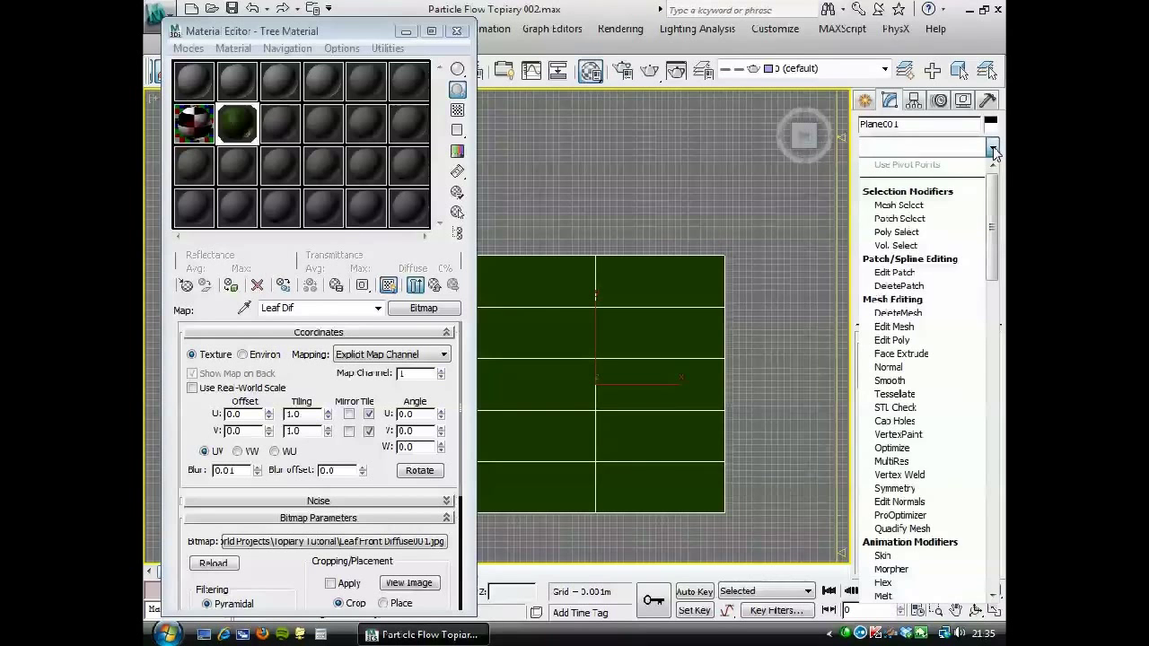
pyautogui.moveTo(993, 212)
pyautogui.mouseDown()
pyautogui.moveTo(992, 387)
pyautogui.moveTo(993, 202)
pyautogui.mouseUp()
pyautogui.click(747, 182)
pyautogui.click(901, 184)
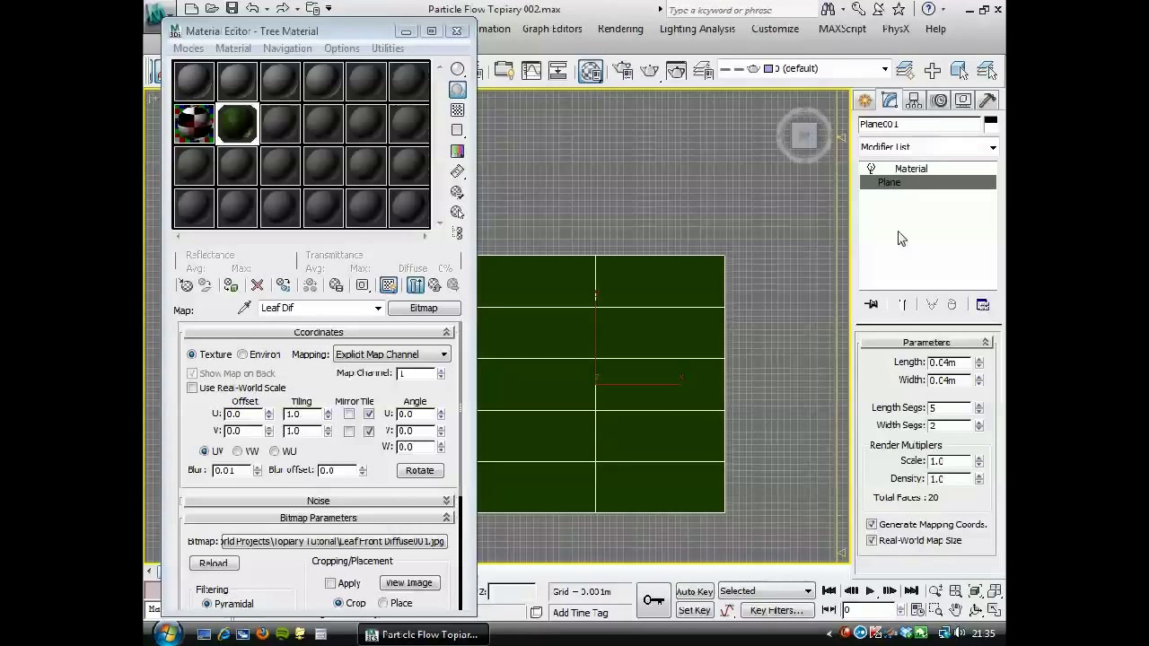
pyautogui.click(872, 541)
pyautogui.moveTo(560, 371); pyautogui.dragTo(578, 341, button='middle')
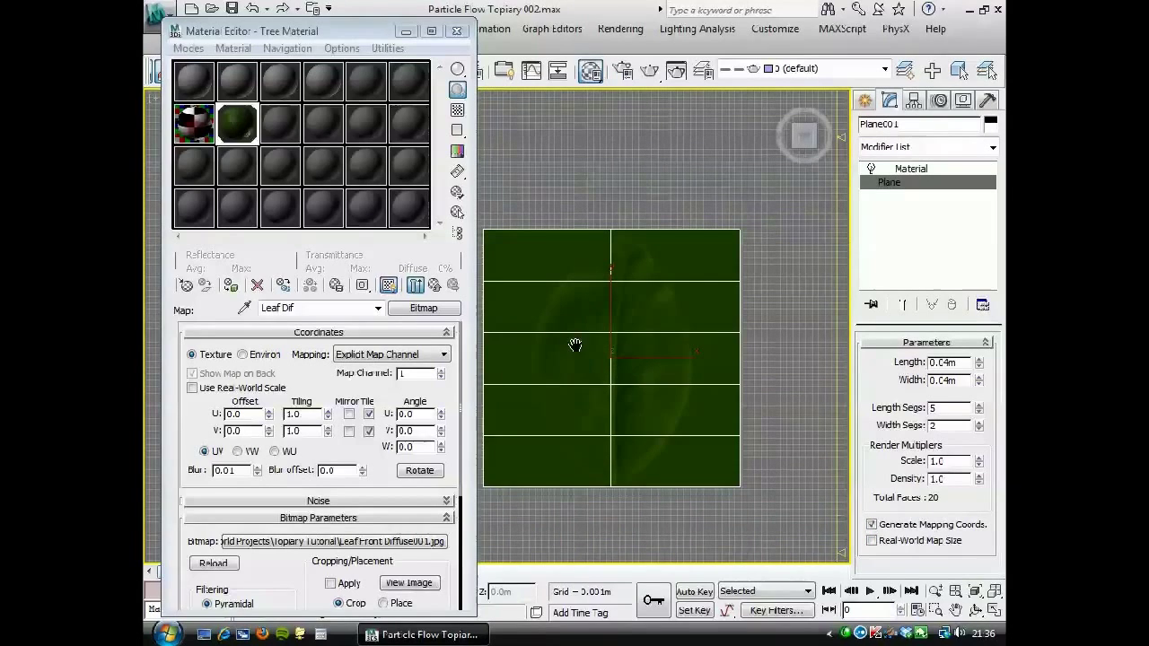
pyautogui.click(456, 31)
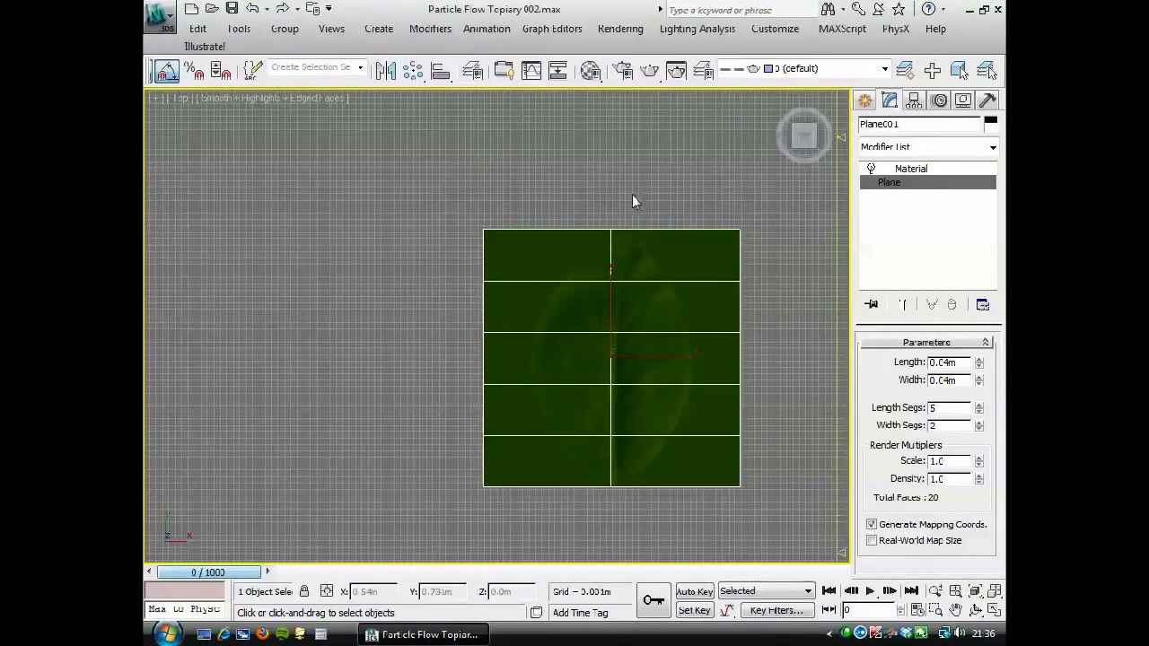
pyautogui.moveTo(632, 194); pyautogui.dragTo(542, 192, button='middle')
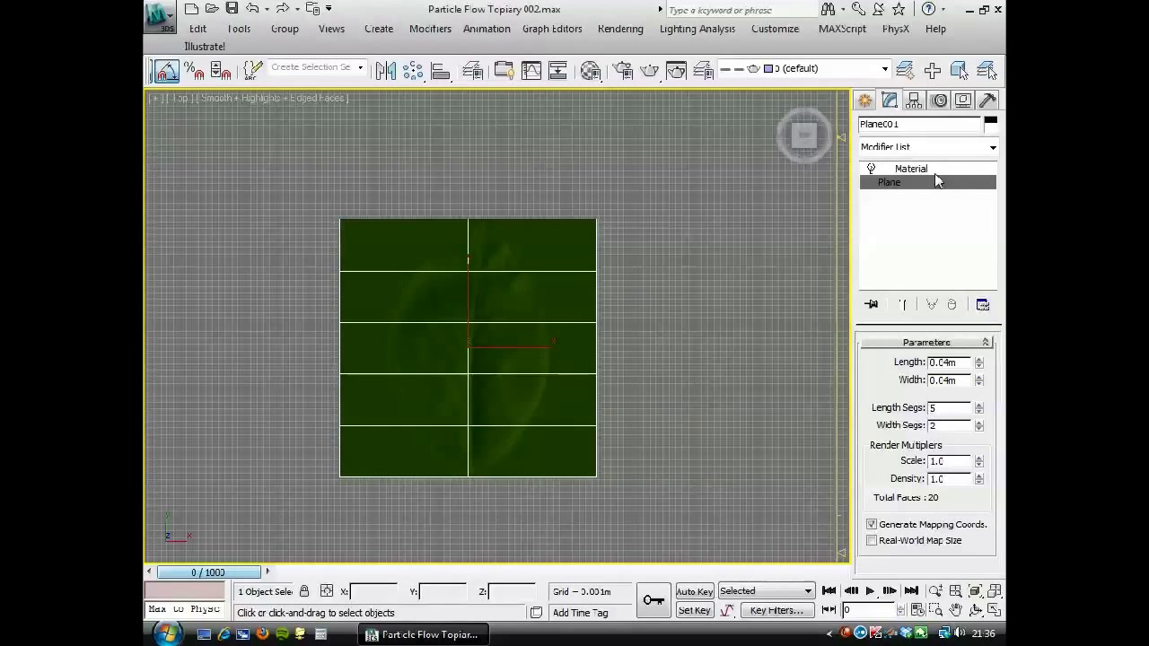
# Add an Edit Poly modifier between the Plane and the Material modifier and enter vertex editing
pyautogui.click(993, 148)
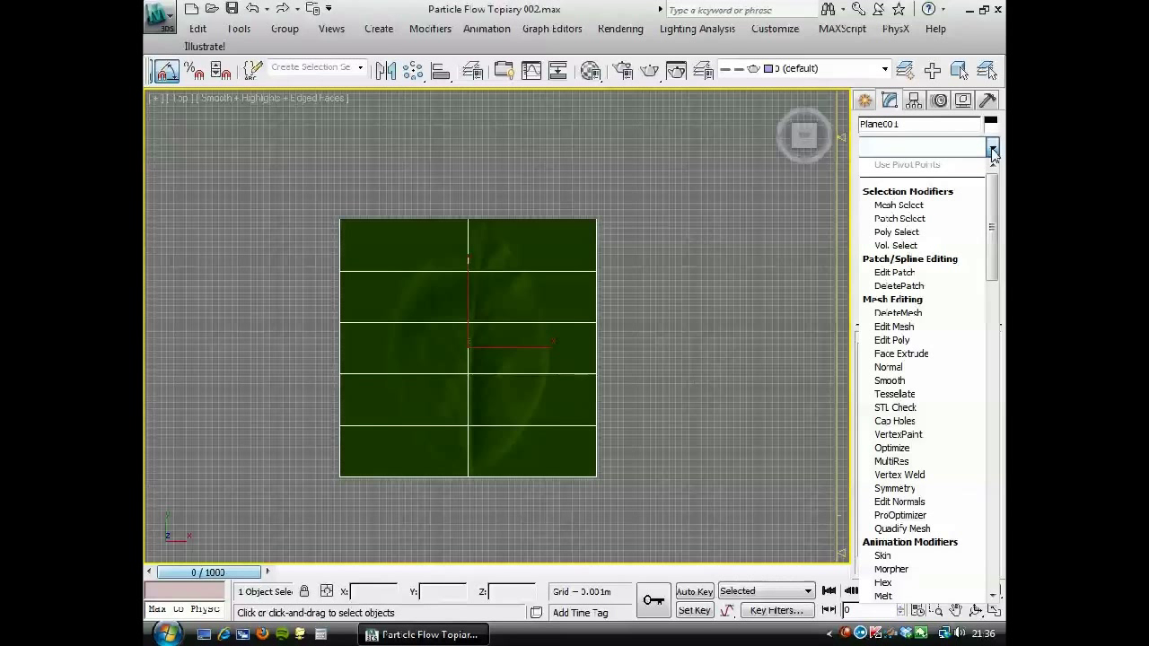
pyautogui.click(898, 342)
pyautogui.click(884, 473)
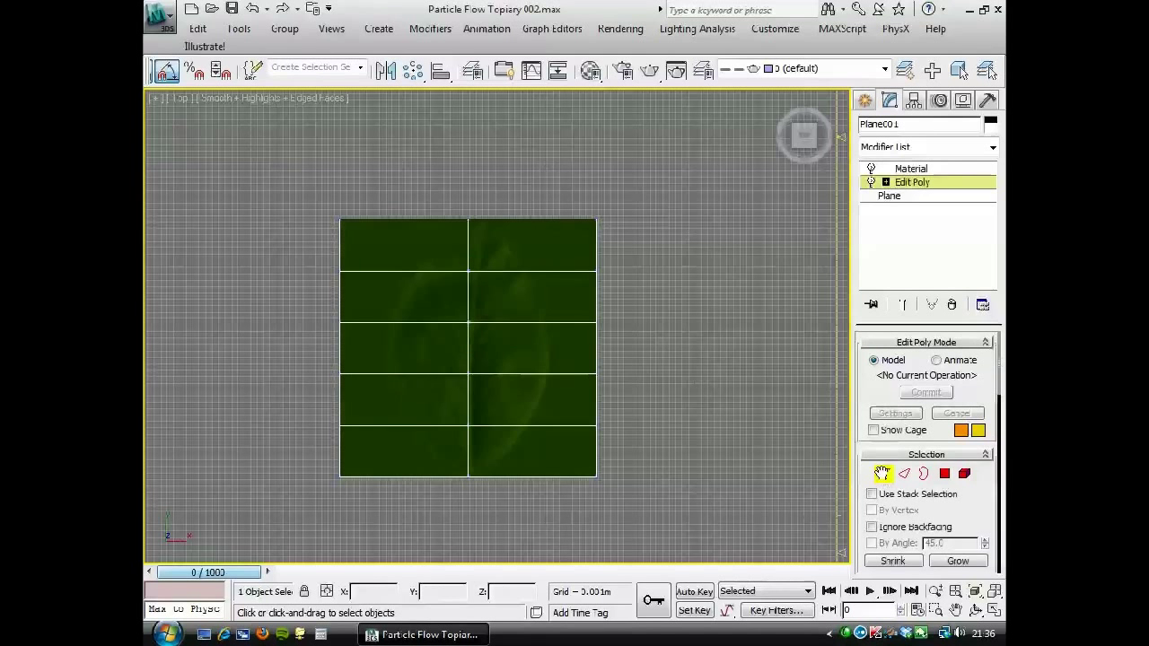
pyautogui.moveTo(487, 237); pyautogui.dragTo(492, 234)
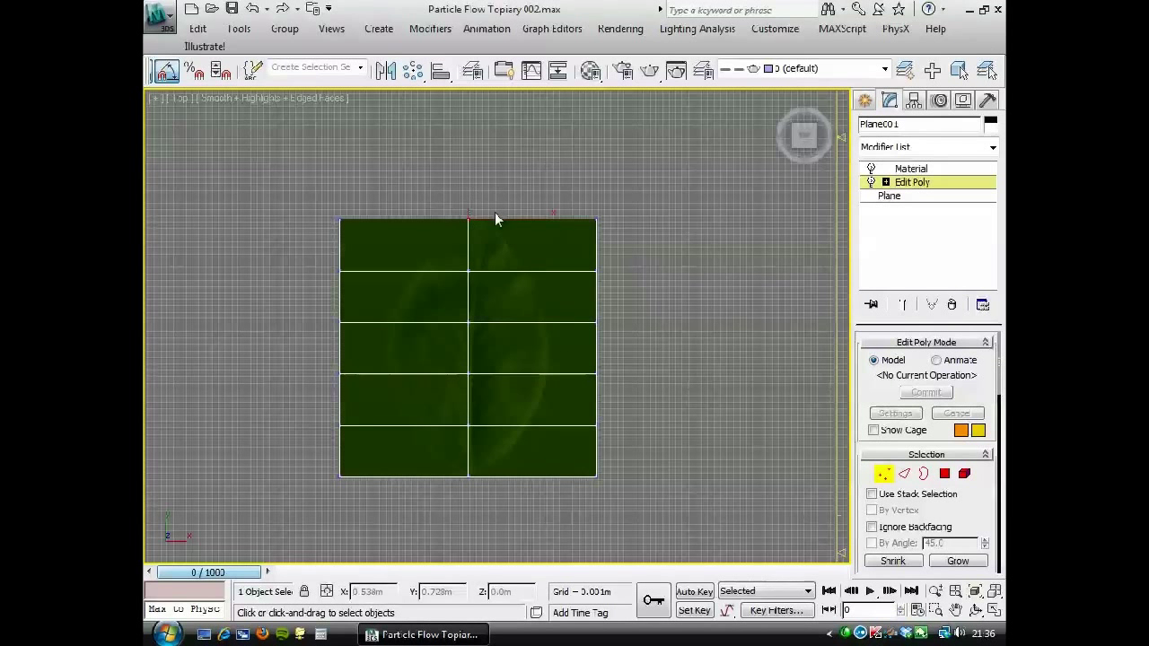
pyautogui.moveTo(323, 71); pyautogui.dragTo(677, 128)
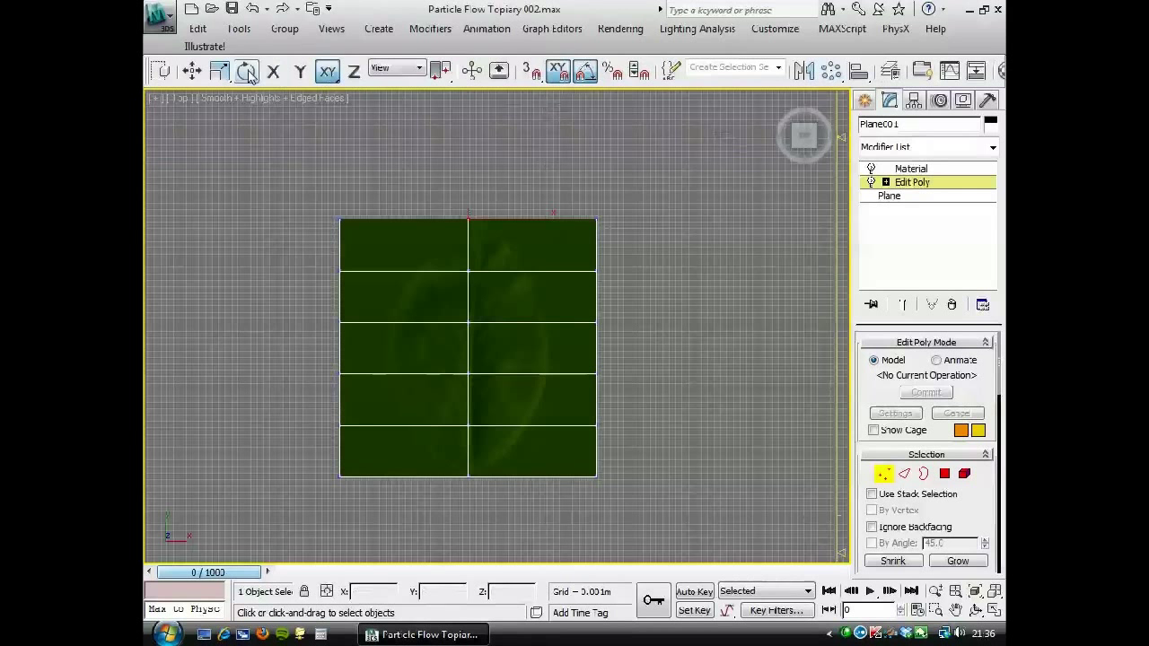
pyautogui.press('w')
pyautogui.moveTo(524, 220); pyautogui.dragTo(539, 222)
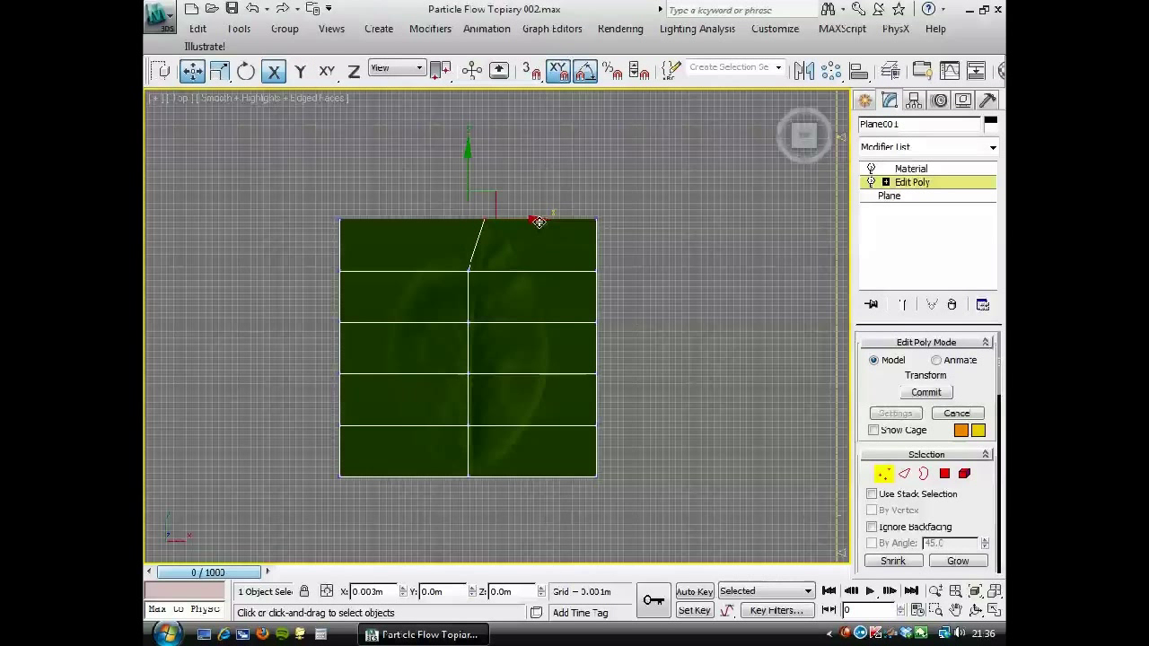
pyautogui.hotkey('ctrl', 'z')
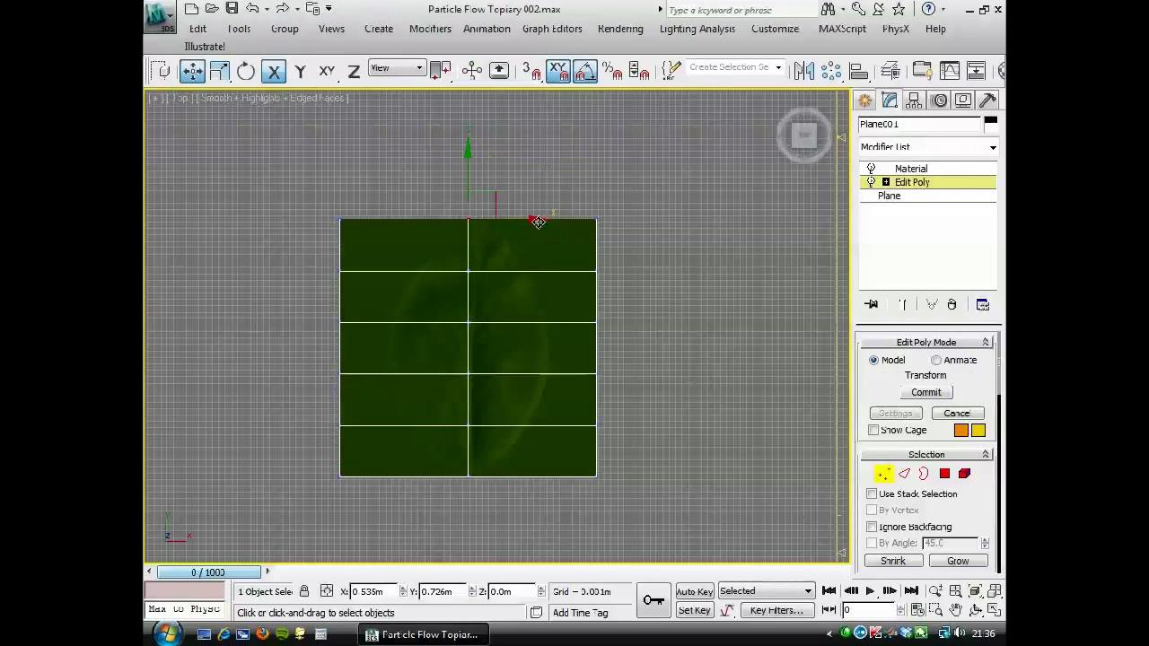
# Add a UVW Mapping modifier above Edit Poly and turn off its Real-World Map Size option
pyautogui.click(942, 183)
pyautogui.click(992, 148)
pyautogui.scroll(-15, 907, 285)
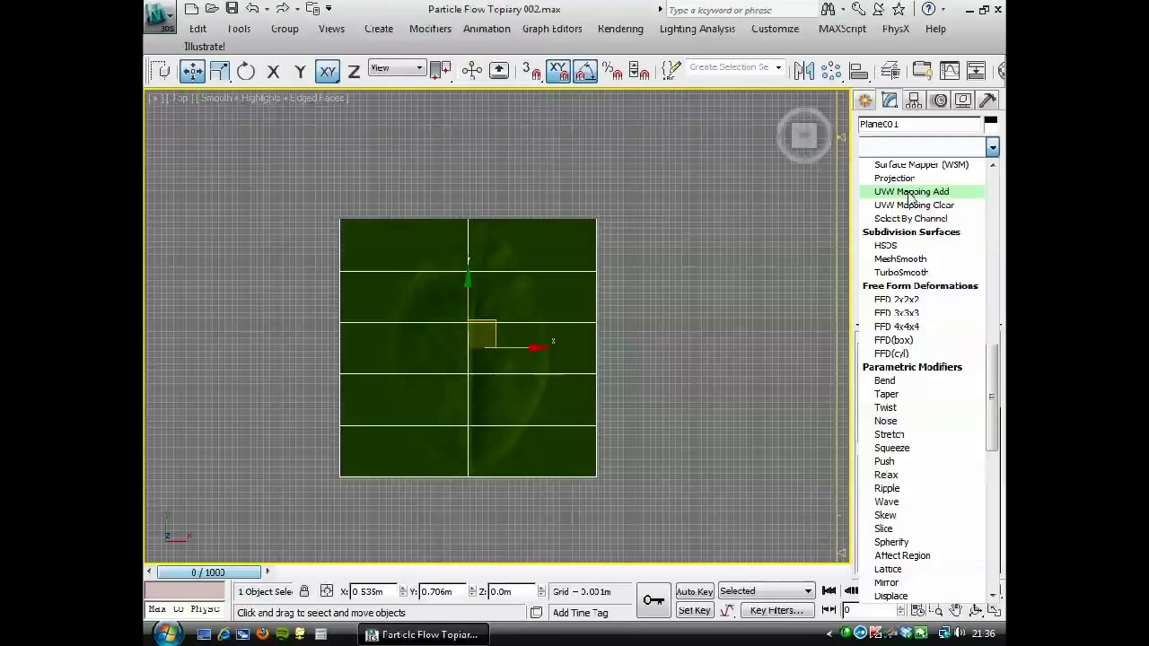
pyautogui.scroll(3, 909, 193)
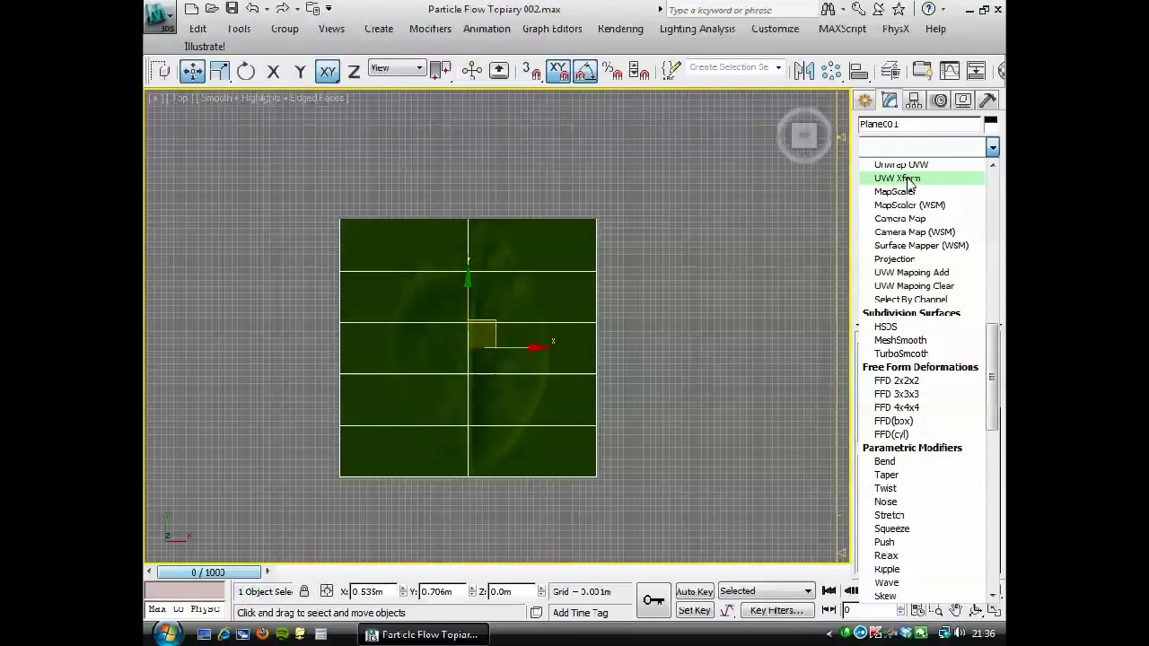
pyautogui.scroll(1, 909, 184)
pyautogui.click(902, 191)
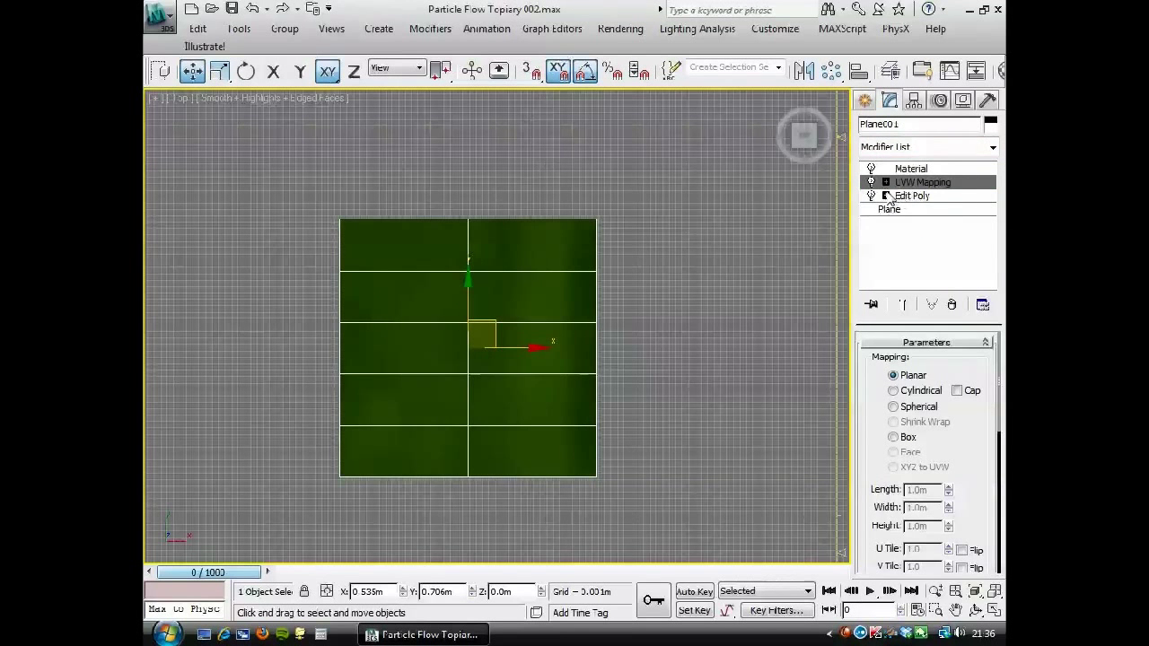
pyautogui.moveTo(864, 448); pyautogui.dragTo(879, 282)
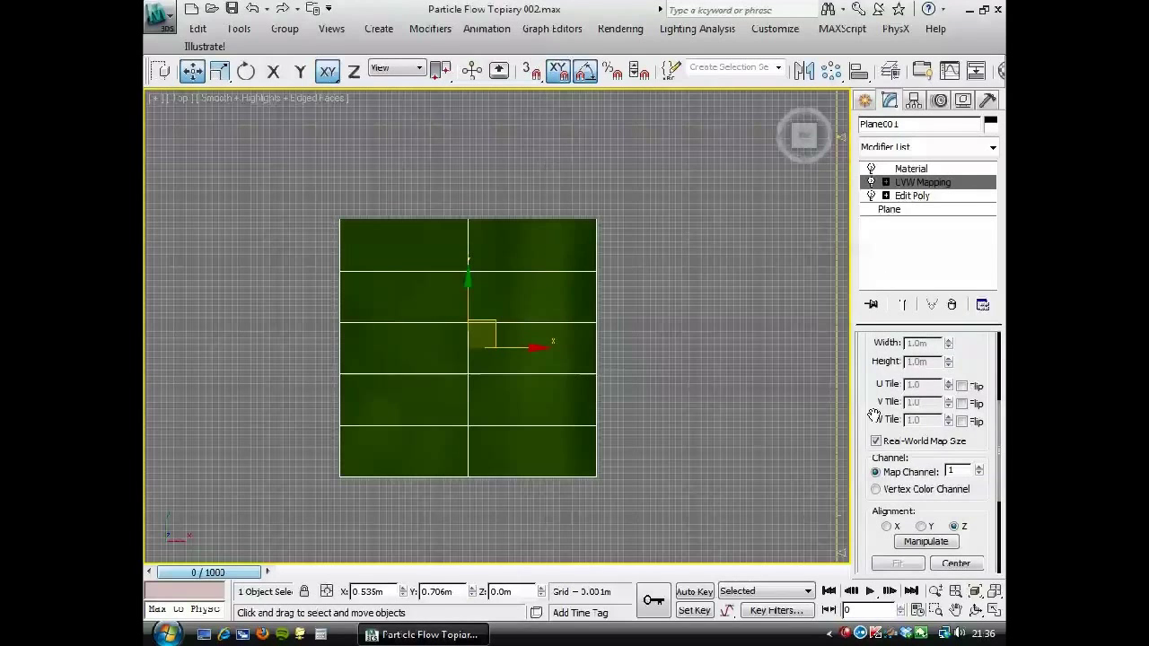
pyautogui.click(876, 441)
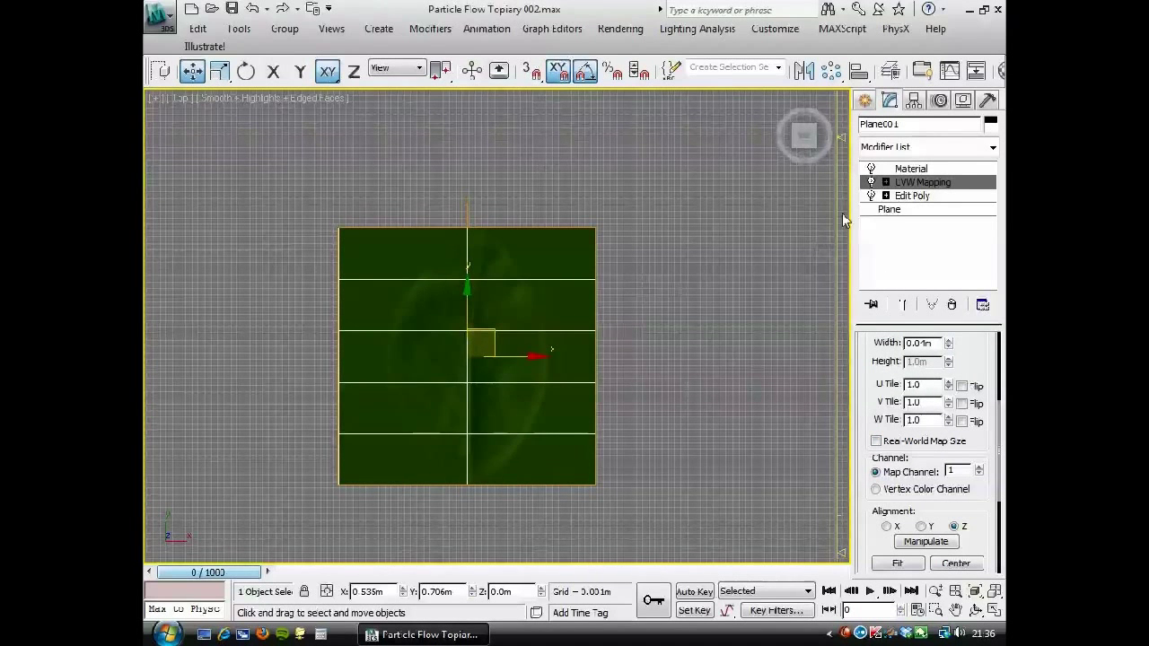
# In Edit Poly, shift the plane's middle column of vertices along X to follow the midrib of the leaf texture
pyautogui.click(886, 196)
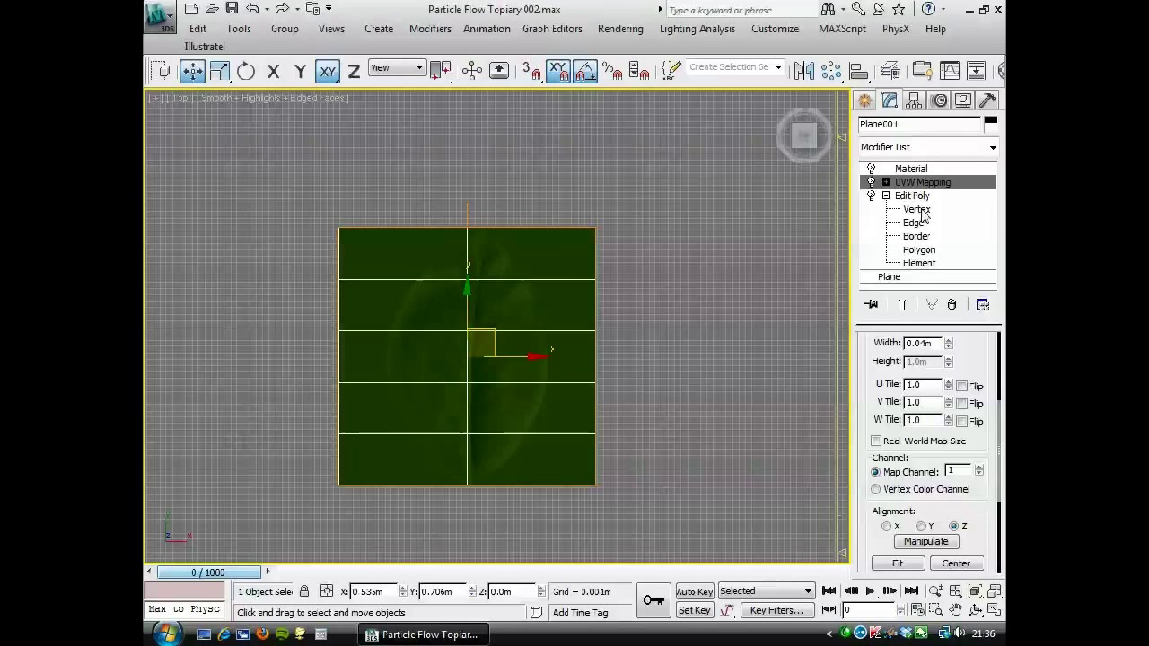
pyautogui.click(917, 210)
pyautogui.moveTo(477, 303); pyautogui.dragTo(479, 298)
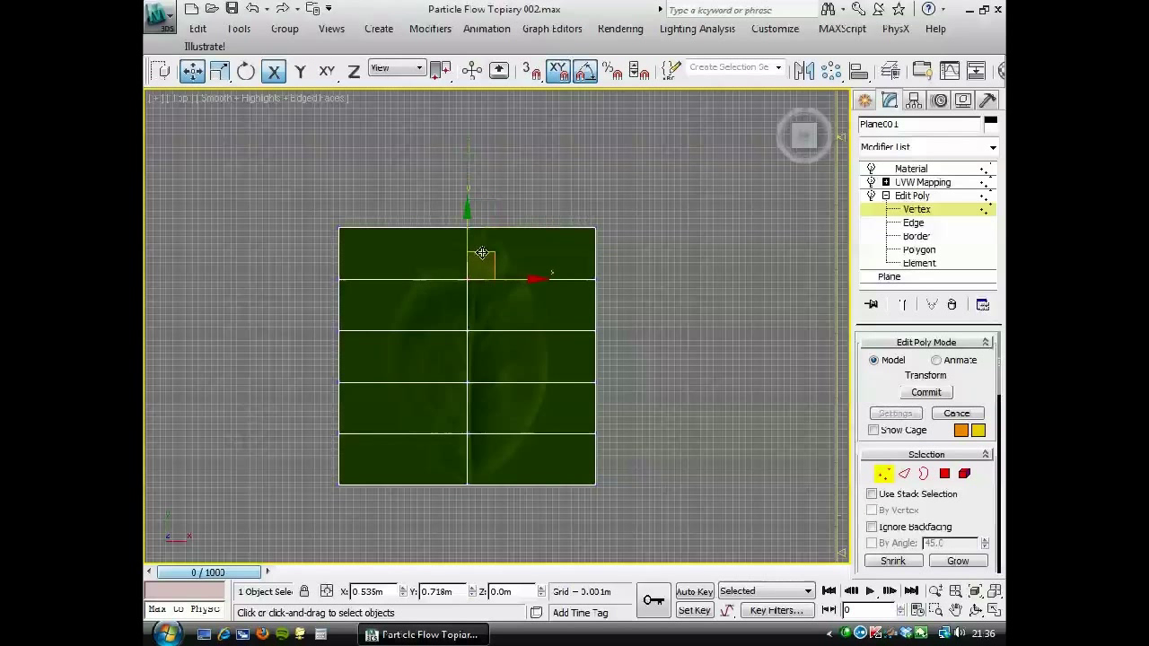
pyautogui.moveTo(479, 253); pyautogui.dragTo(480, 260)
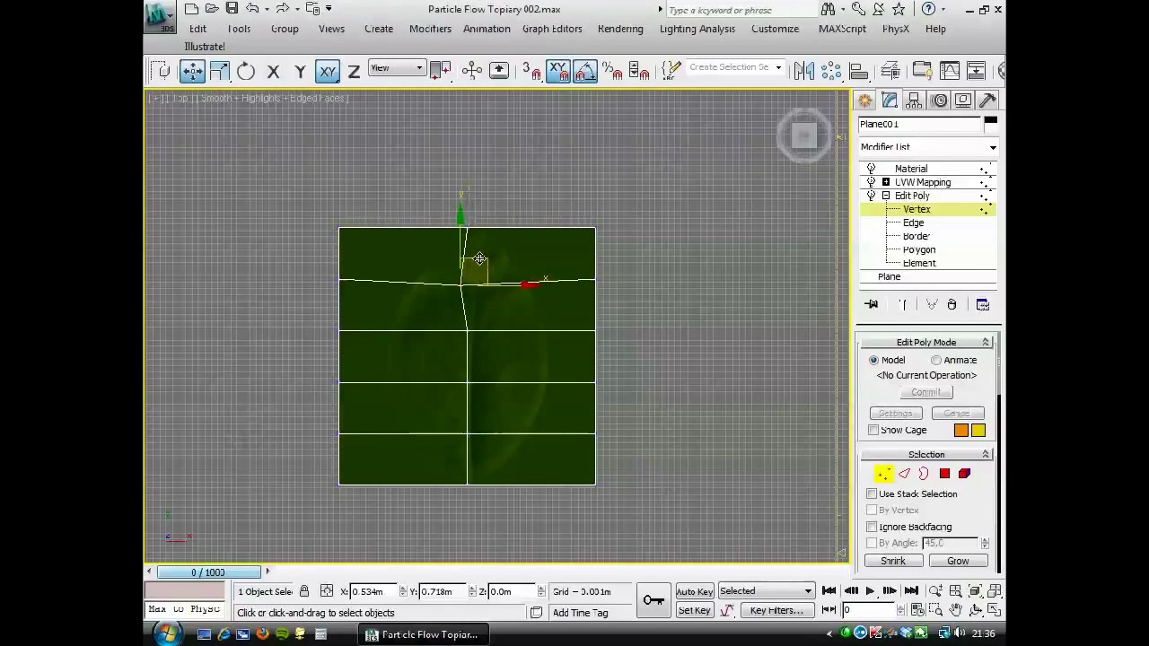
pyautogui.hotkey('ctrl', 'z')
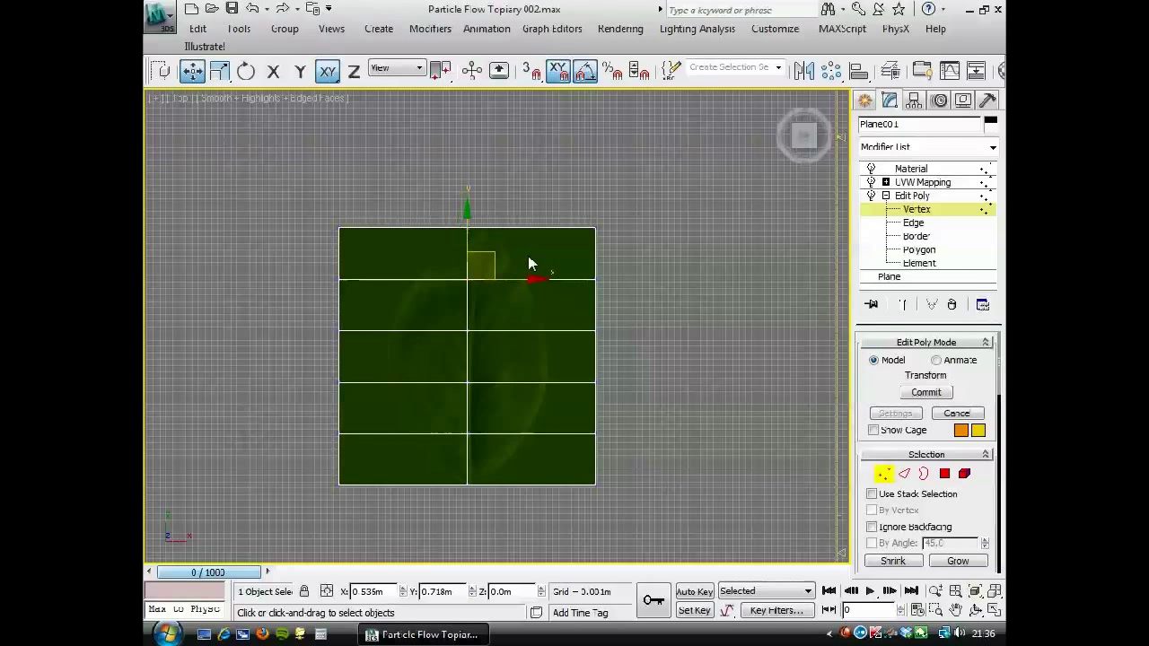
pyautogui.moveTo(510, 278); pyautogui.dragTo(520, 283)
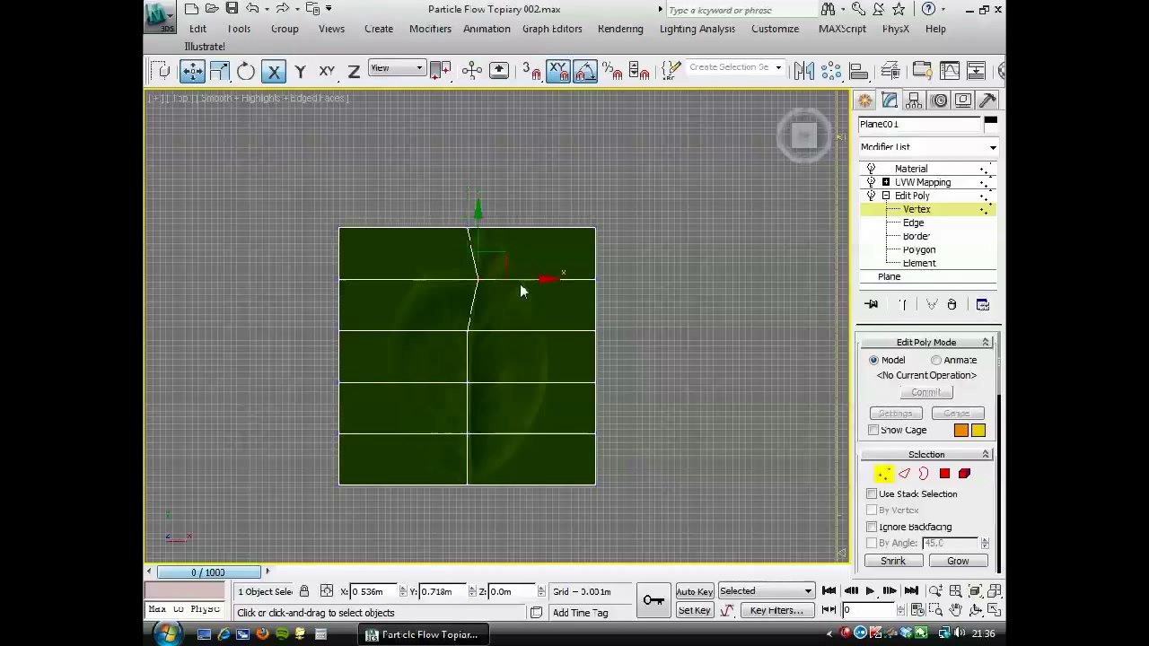
pyautogui.moveTo(440, 319); pyautogui.dragTo(515, 331)
pyautogui.moveTo(433, 366); pyautogui.dragTo(509, 382)
pyautogui.moveTo(457, 415); pyautogui.dragTo(510, 434)
pyautogui.click(471, 487)
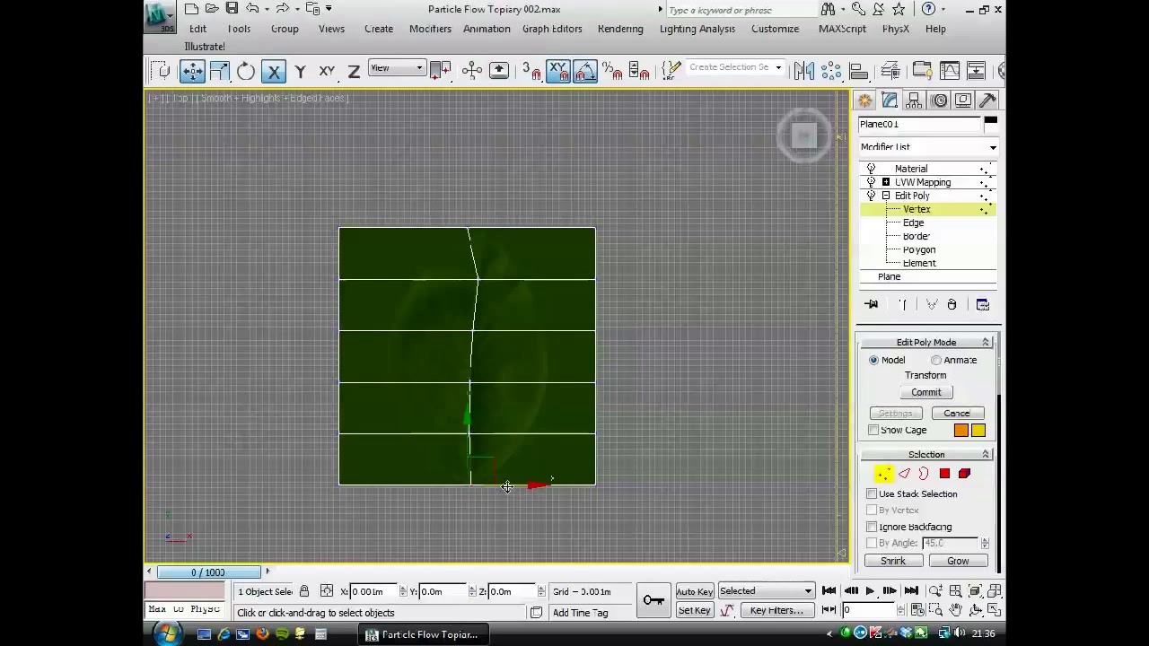
pyautogui.moveTo(437, 210); pyautogui.dragTo(537, 230)
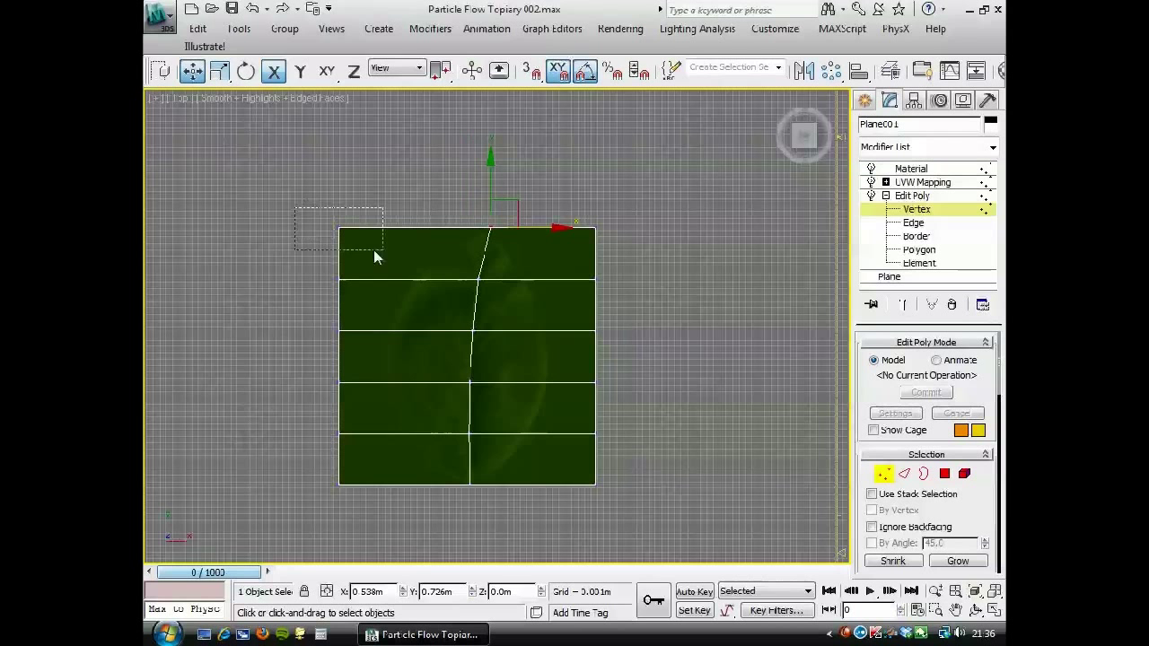
# Lower the plane's two upper corner vertices slightly and pull both inwards to form the leaf tip
pyautogui.moveTo(375, 255); pyautogui.dragTo(380, 251)
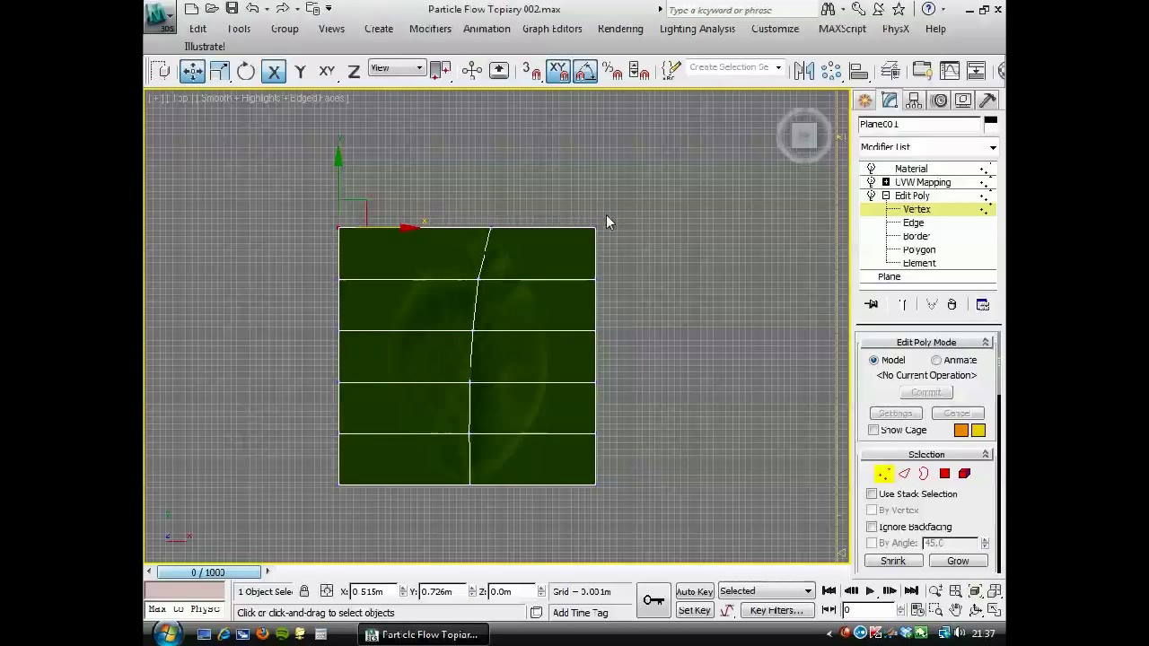
pyautogui.keyDown('ctrl'); pyautogui.moveTo(607, 215); pyautogui.dragTo(577, 242); pyautogui.keyUp('ctrl')
pyautogui.moveTo(465, 171); pyautogui.dragTo(459, 198)
pyautogui.moveTo(354, 257); pyautogui.dragTo(512, 263)
pyautogui.click(594, 244)
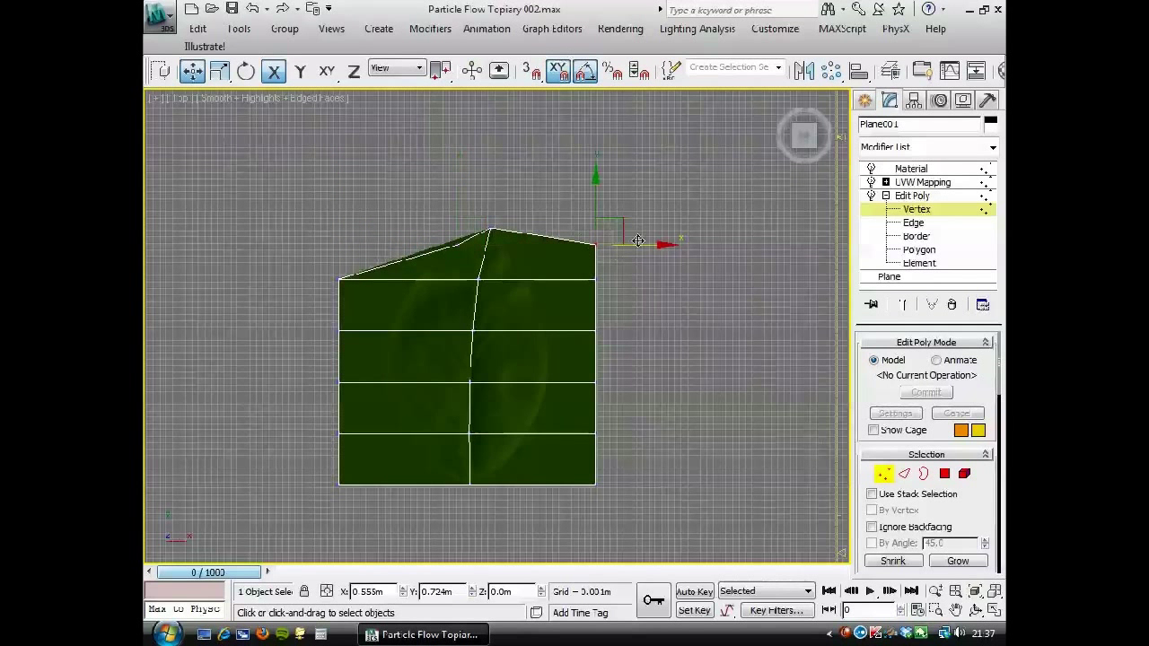
pyautogui.moveTo(647, 248); pyautogui.dragTo(554, 252)
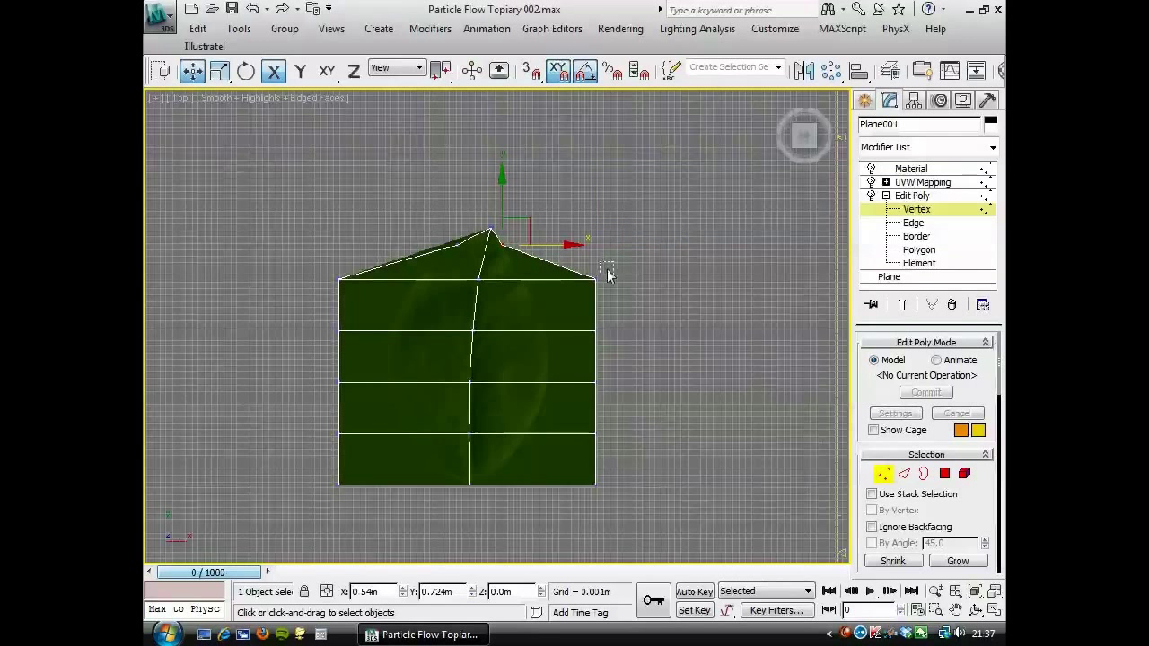
# Move the four vertices between the corners of the plane's right edge inwards to match the leaf outline
pyautogui.click(596, 278)
pyautogui.moveTo(621, 276); pyautogui.dragTo(551, 280)
pyautogui.click(594, 329)
pyautogui.moveTo(646, 332); pyautogui.dragTo(595, 334)
pyautogui.click(590, 384)
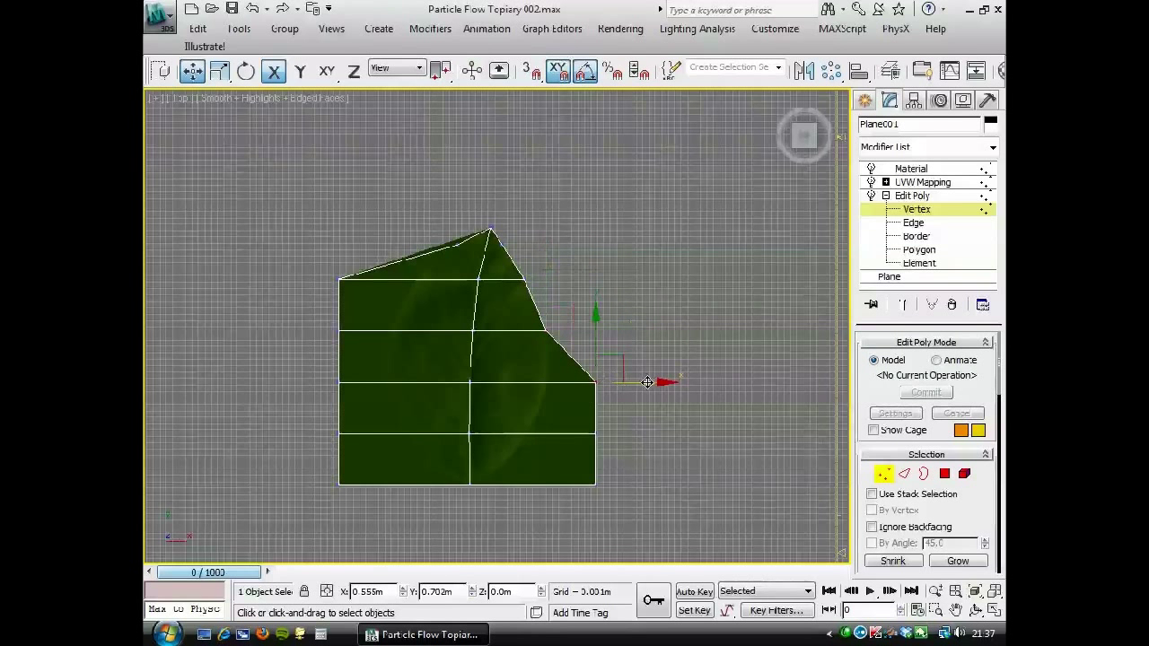
pyautogui.moveTo(647, 382); pyautogui.dragTo(600, 395)
pyautogui.click(595, 432)
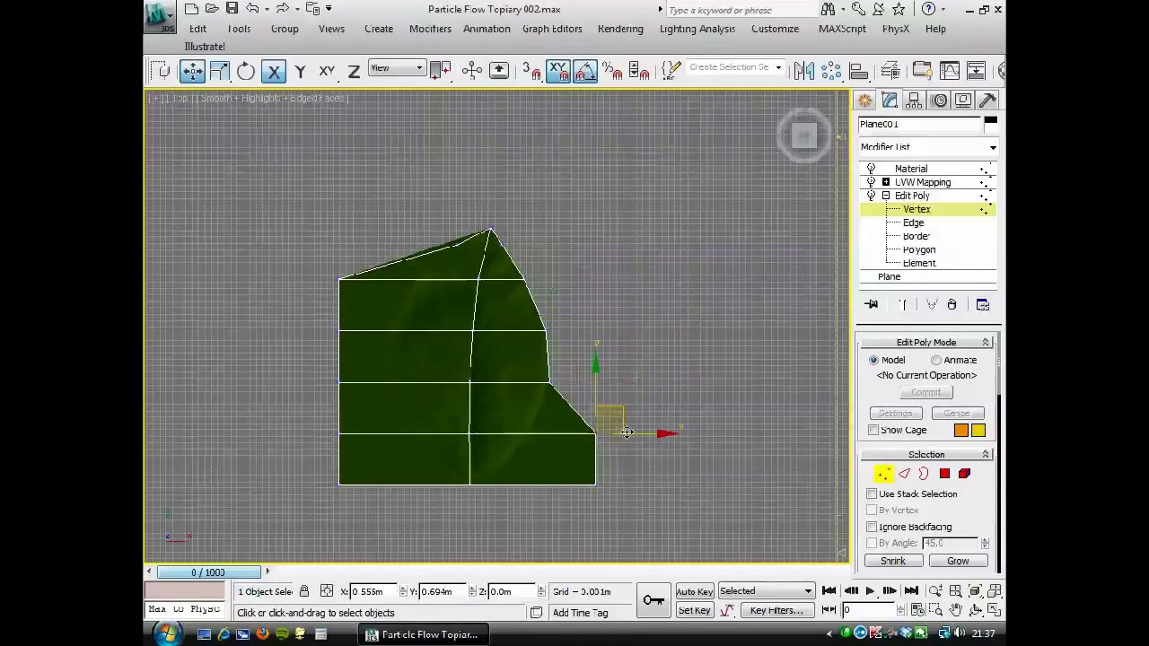
pyautogui.moveTo(634, 434); pyautogui.dragTo(569, 441)
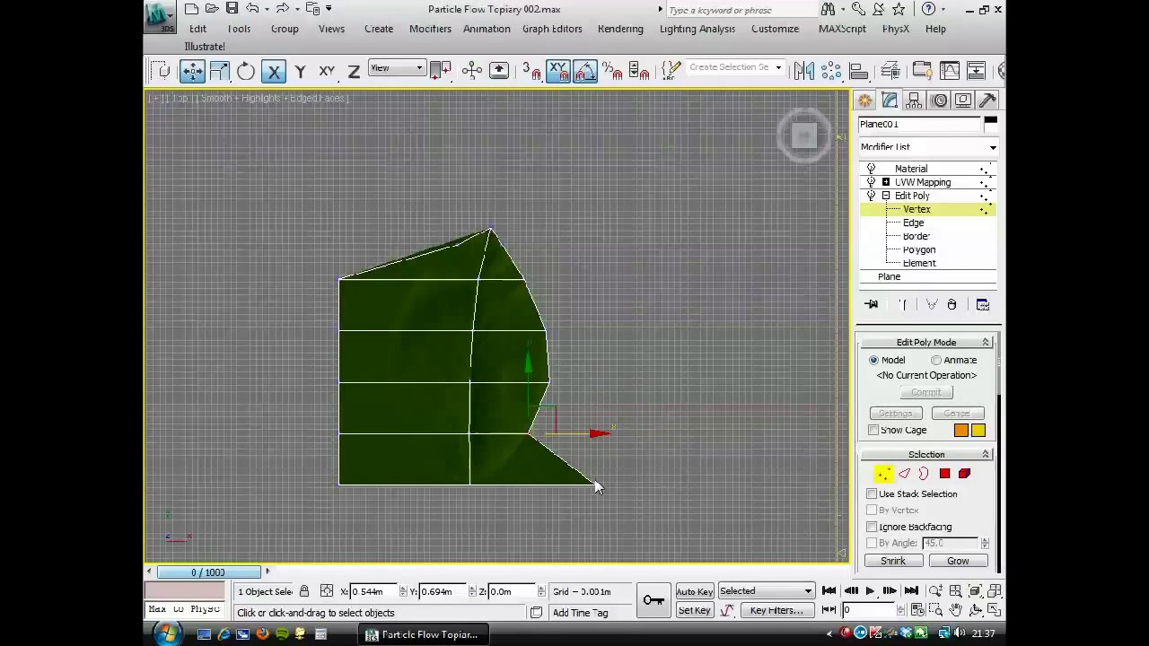
# Raise the plane's two lower corner vertices slightly and pull both inwards to round the leaf base
pyautogui.moveTo(610, 494); pyautogui.dragTo(571, 475)
pyautogui.keyDown('ctrl'); pyautogui.moveTo(314, 503); pyautogui.dragTo(365, 476); pyautogui.keyUp('ctrl')
pyautogui.moveTo(465, 445); pyautogui.dragTo(469, 434)
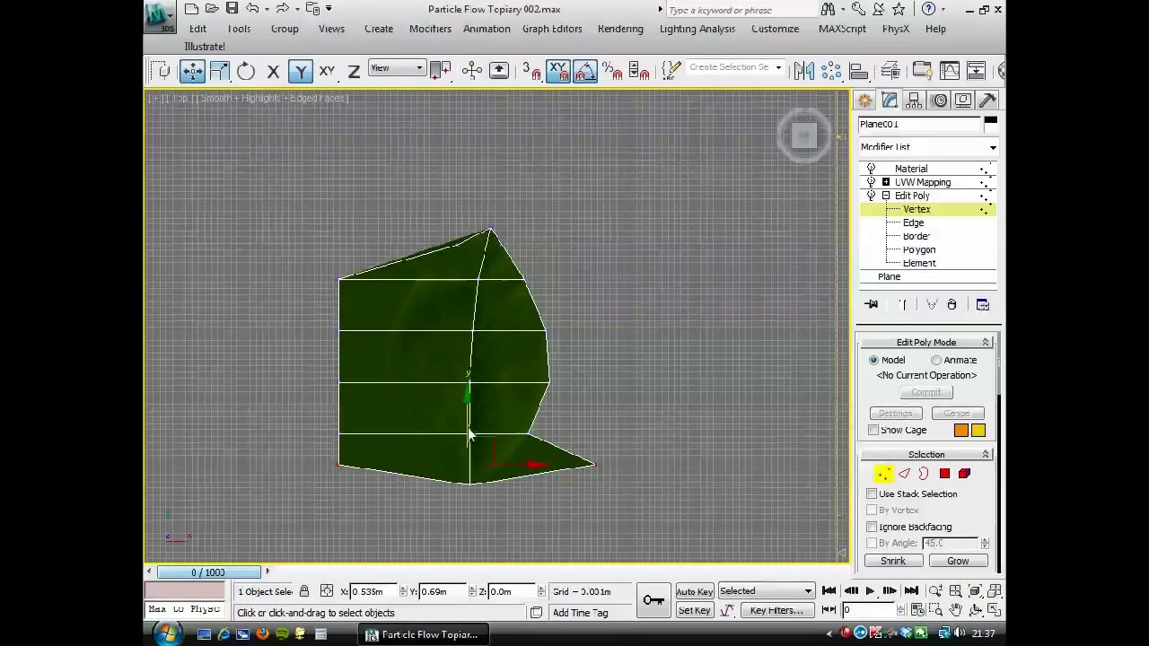
pyautogui.moveTo(627, 459); pyautogui.dragTo(543, 464)
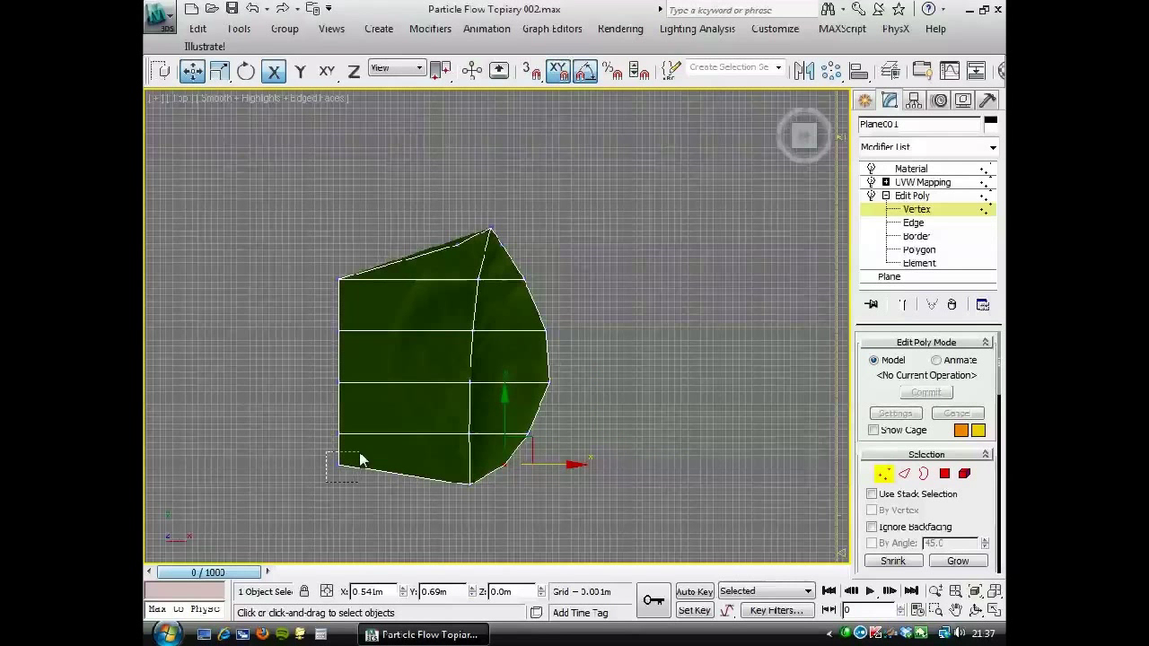
pyautogui.moveTo(360, 454); pyautogui.dragTo(471, 463)
# Move the plane's left edge vertices inwards to match the leaf outline and adjust the vertex beside the tip
pyautogui.moveTo(328, 417); pyautogui.dragTo(441, 438)
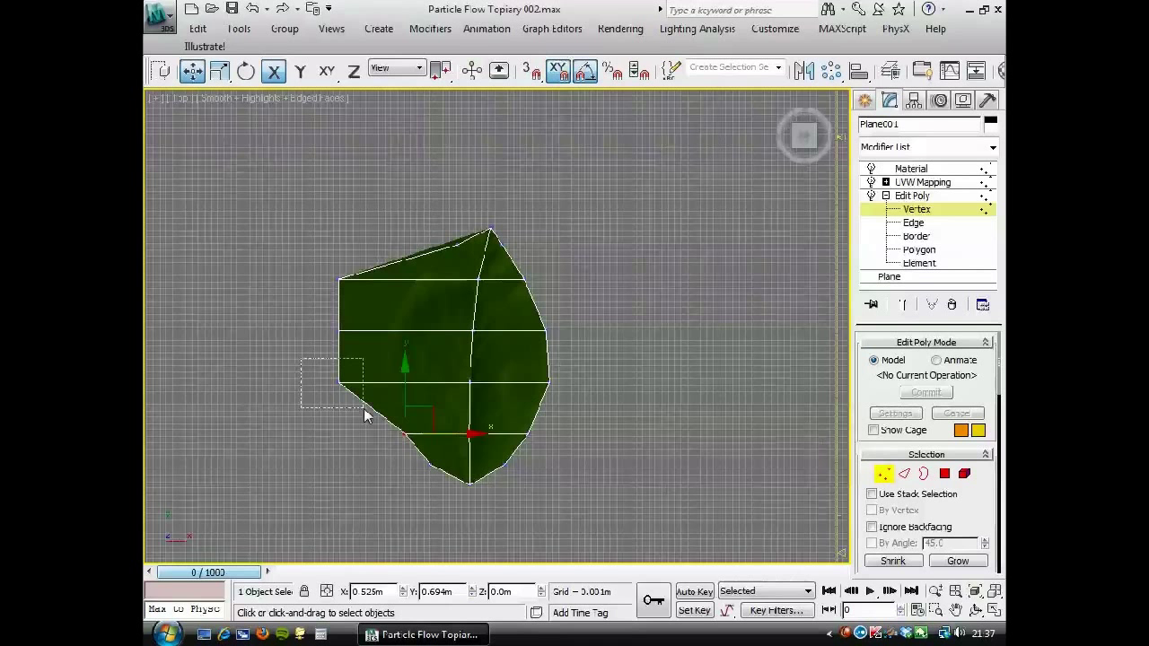
pyautogui.moveTo(363, 408); pyautogui.dragTo(427, 383)
pyautogui.moveTo(326, 315); pyautogui.dragTo(430, 335)
pyautogui.moveTo(314, 266); pyautogui.dragTo(456, 301)
pyautogui.click(491, 239)
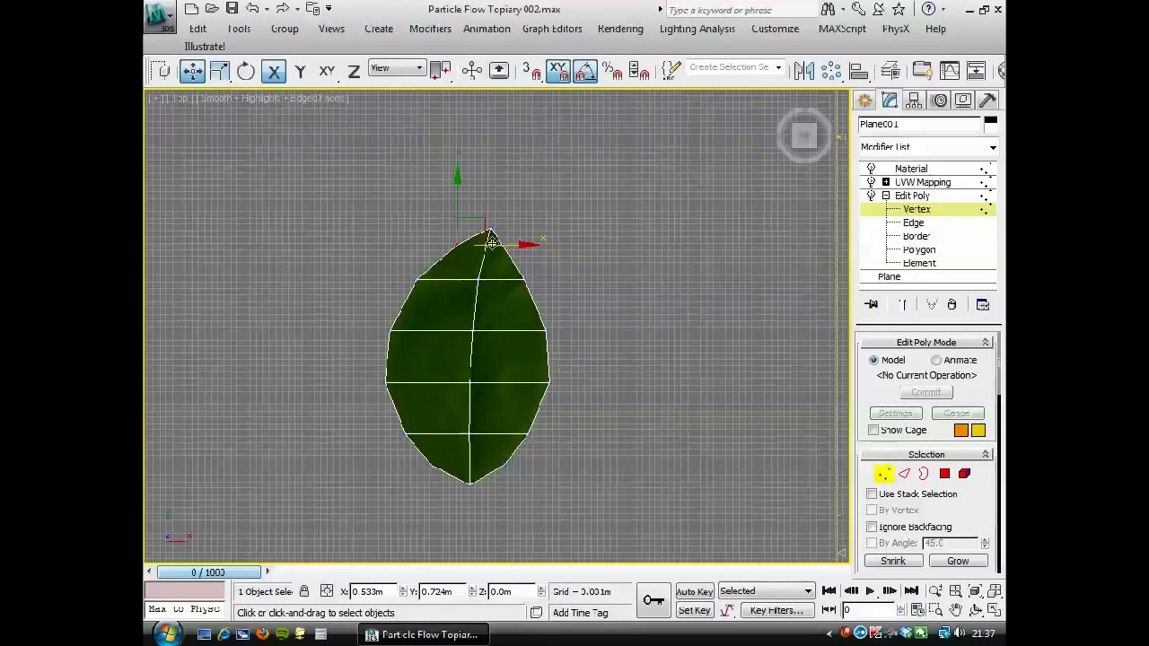
pyautogui.moveTo(508, 246)
pyautogui.mouseDown()
pyautogui.moveTo(488, 246)
pyautogui.moveTo(508, 250)
pyautogui.mouseUp()
# Leave vertex editing and show the leaf at an angle in a perspective view
pyautogui.moveTo(699, 241); pyautogui.dragTo(743, 222, button='middle')
pyautogui.click(931, 210)
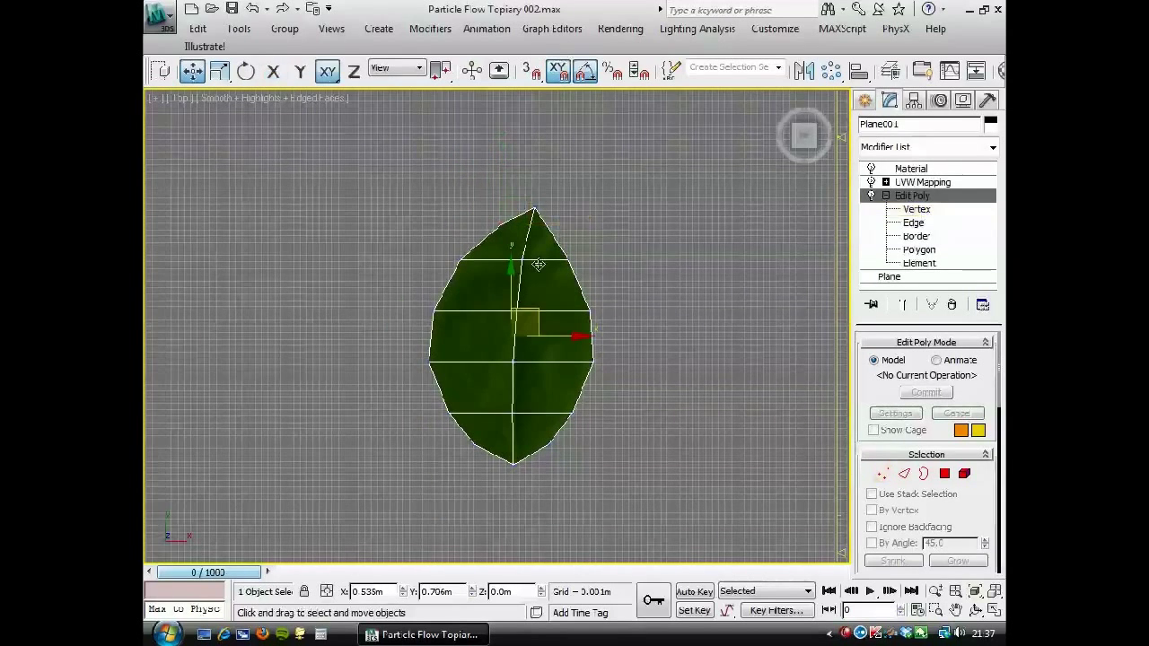
pyautogui.keyDown('alt'); pyautogui.moveTo(331, 322); pyautogui.dragTo(472, 377, button='middle'); pyautogui.keyUp('alt')
pyautogui.press('p')
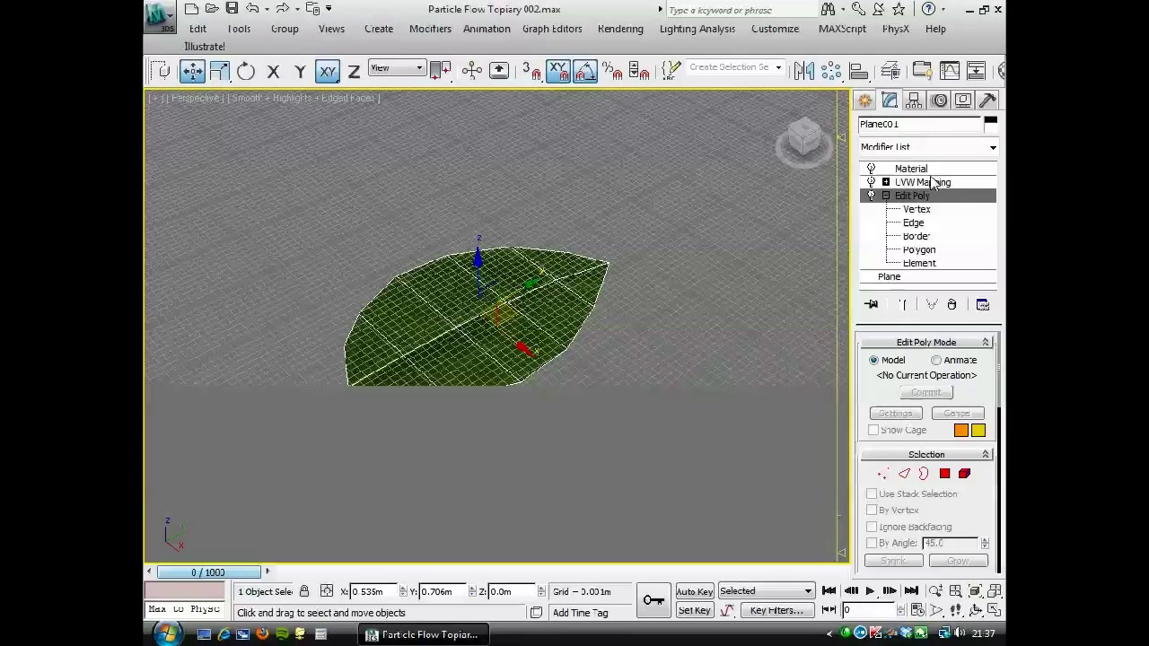
# Add a Bend modifier above the Material modifier on the leaf plane
pyautogui.click(932, 169)
pyautogui.click(992, 147)
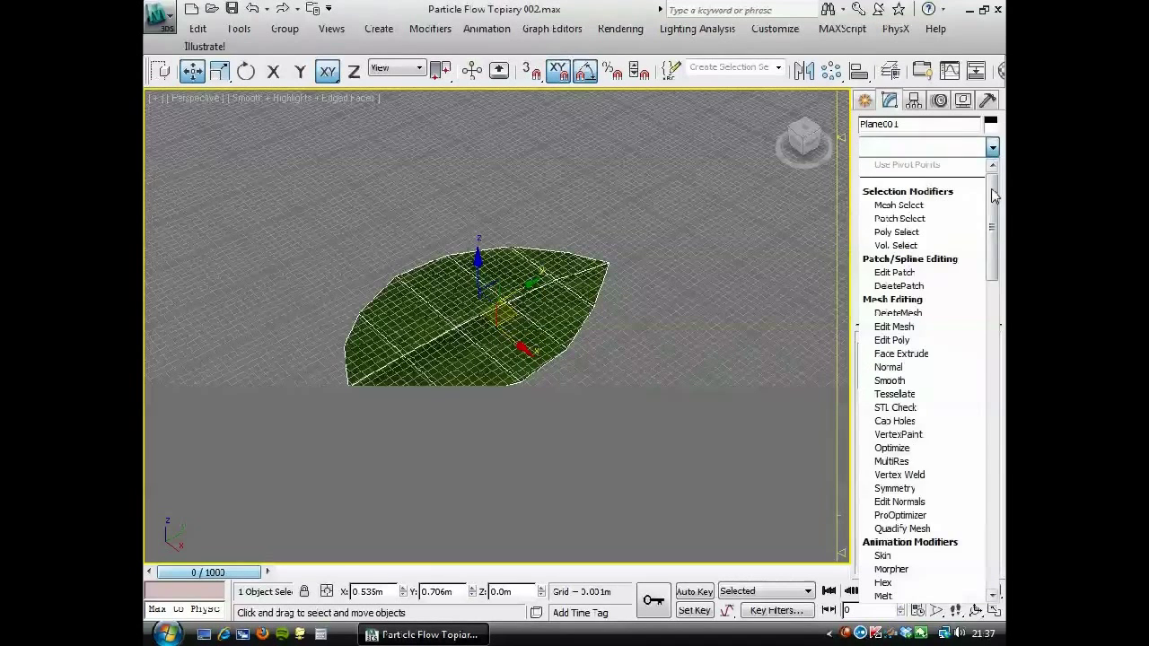
pyautogui.moveTo(993, 196); pyautogui.dragTo(994, 389)
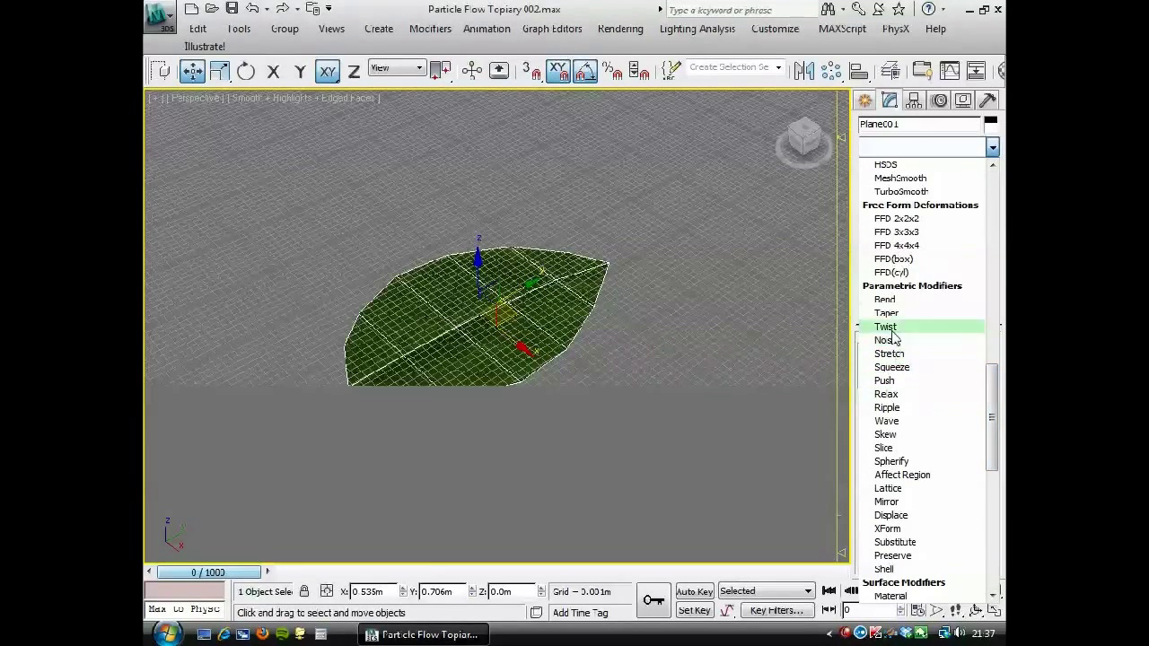
pyautogui.click(886, 300)
pyautogui.moveTo(650, 369); pyautogui.dragTo(608, 342, button='middle')
pyautogui.click(935, 590)
pyautogui.moveTo(613, 329); pyautogui.dragTo(613, 343)
# Bend the leaf along the Y axis with an angle of 42.5 and a direction of -90
pyautogui.click(924, 437)
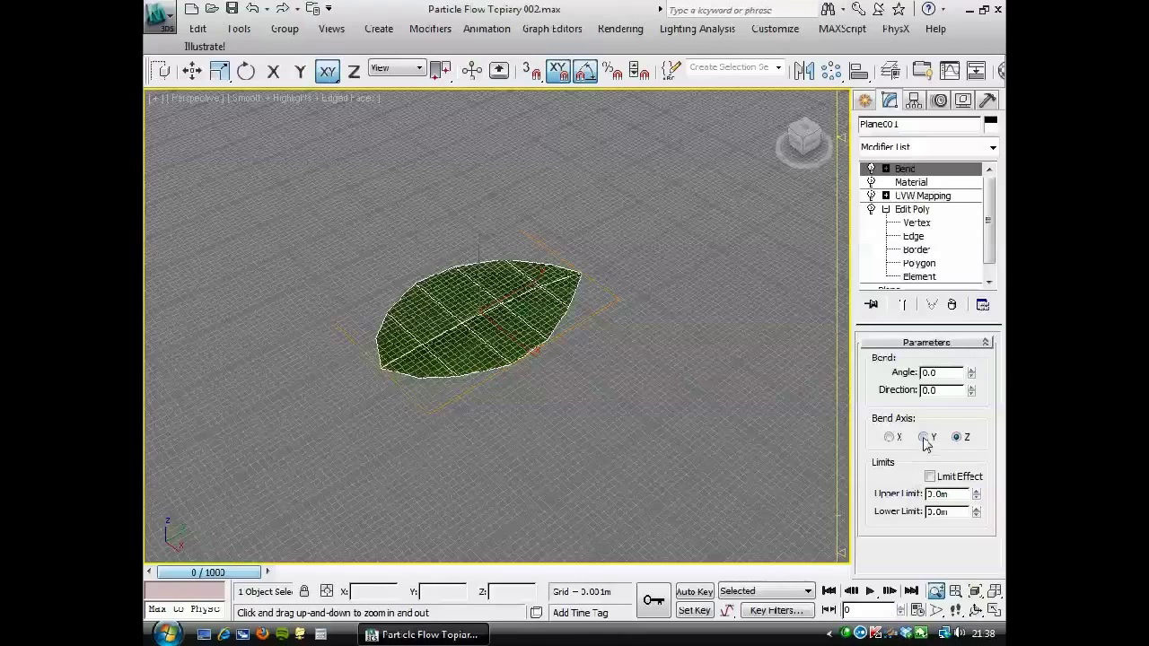
pyautogui.moveTo(972, 373); pyautogui.dragTo(958, 299)
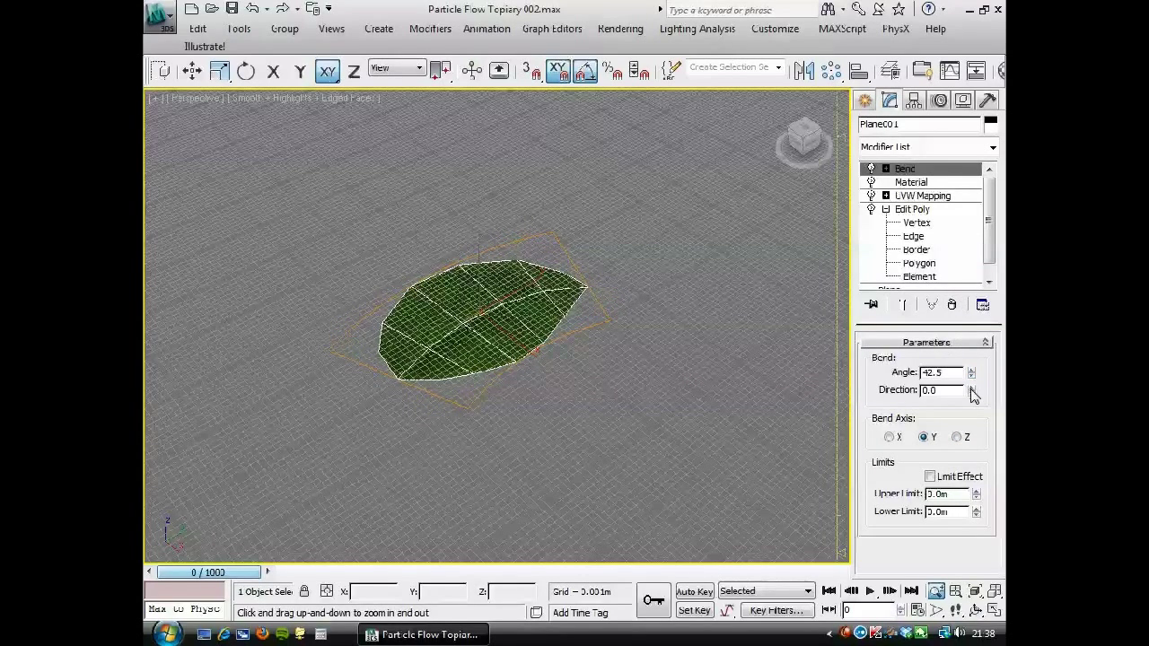
pyautogui.moveTo(972, 394); pyautogui.dragTo(977, 524)
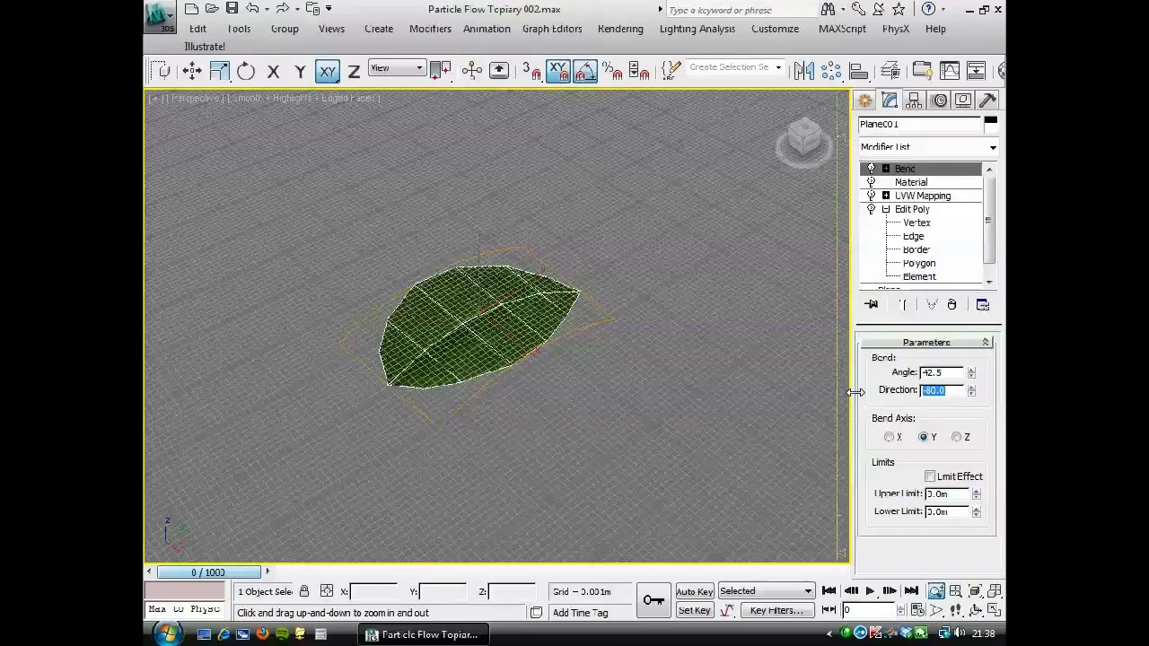
pyautogui.write('-90')
pyautogui.press('Return')
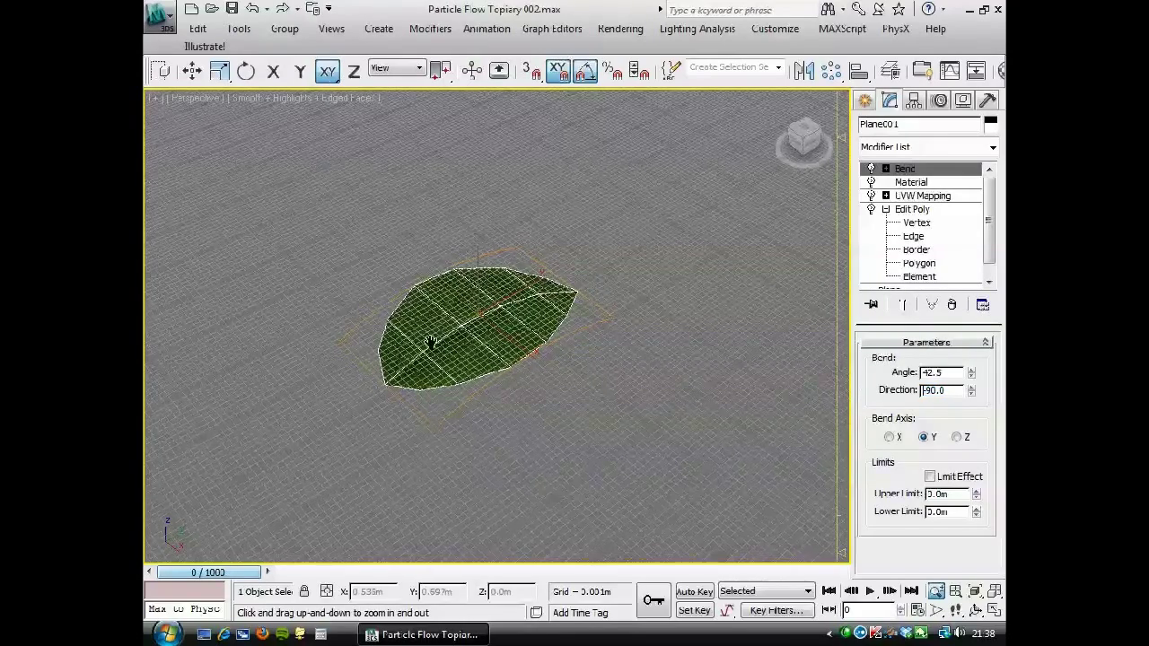
# View the leaf from the side and set its Bend angle to 30
pyautogui.moveTo(430, 342); pyautogui.dragTo(420, 369, button='middle')
pyautogui.keyDown('alt'); pyautogui.moveTo(560, 384); pyautogui.dragTo(837, 390, button='middle'); pyautogui.keyUp('alt')
pyautogui.doubleClick(952, 372)
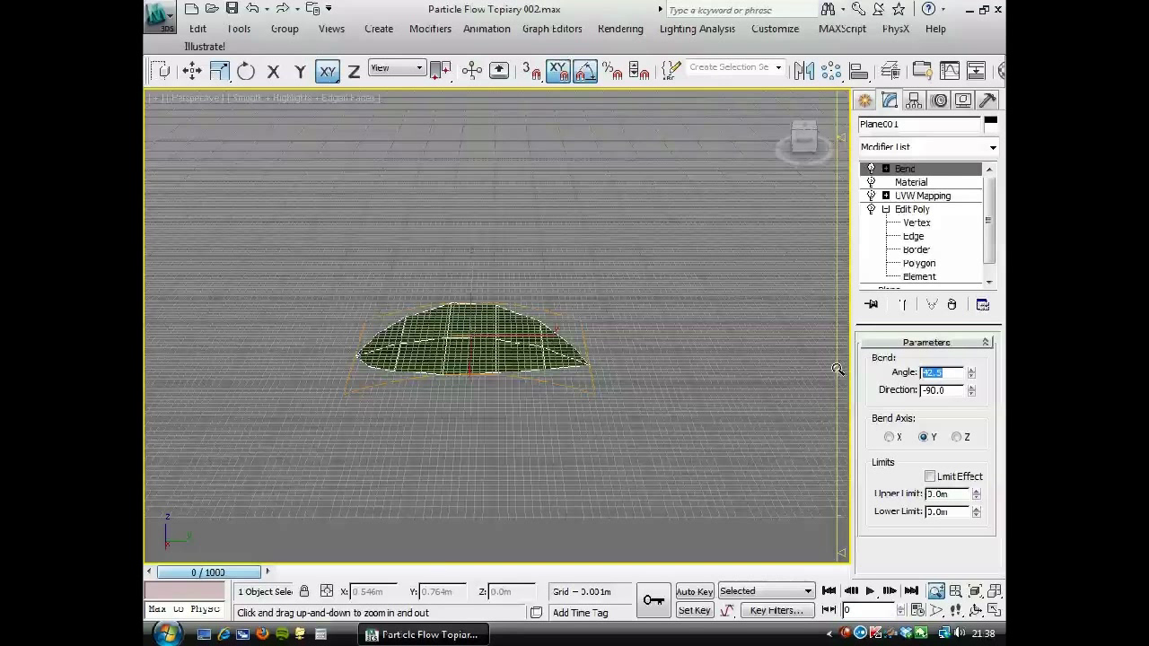
pyautogui.write('50')
pyautogui.press('Return')
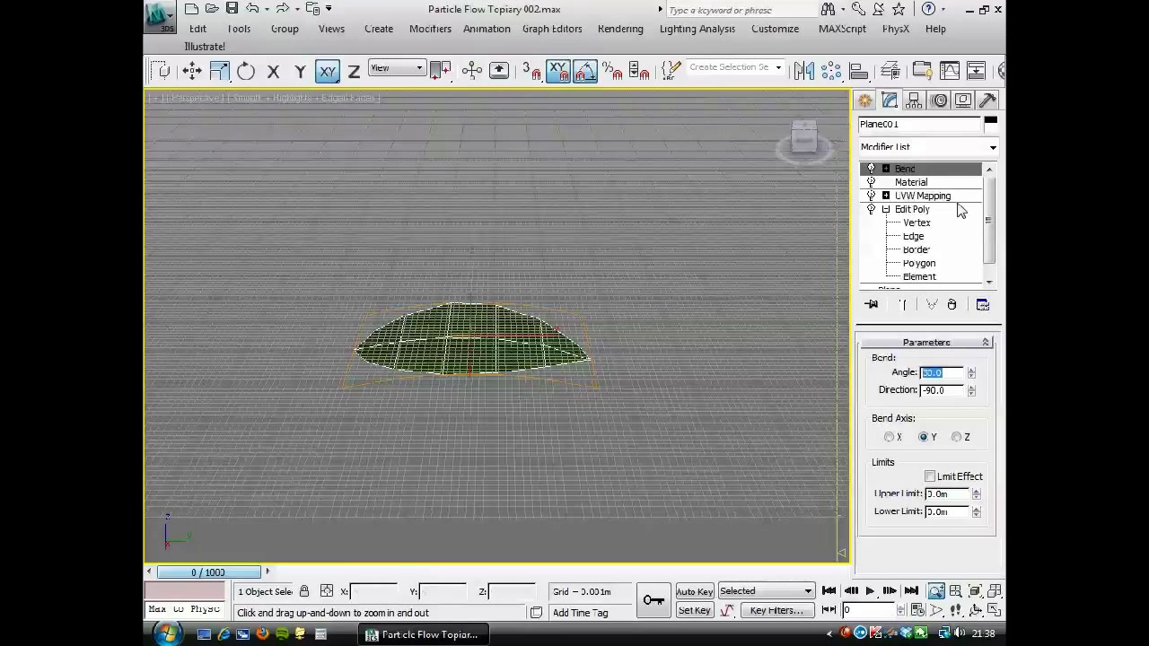
# Copy the Bend modifier and paste the duplicate on top of the leaf's modifier stack
pyautogui.rightClick(908, 170)
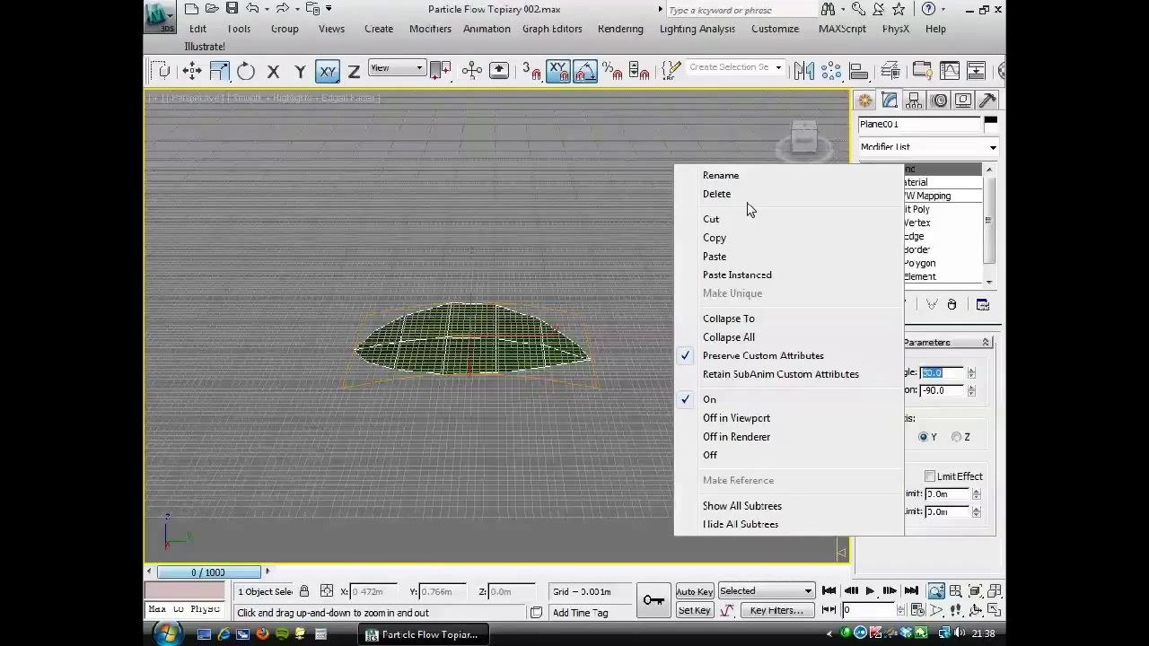
pyautogui.click(744, 237)
pyautogui.rightClick(915, 170)
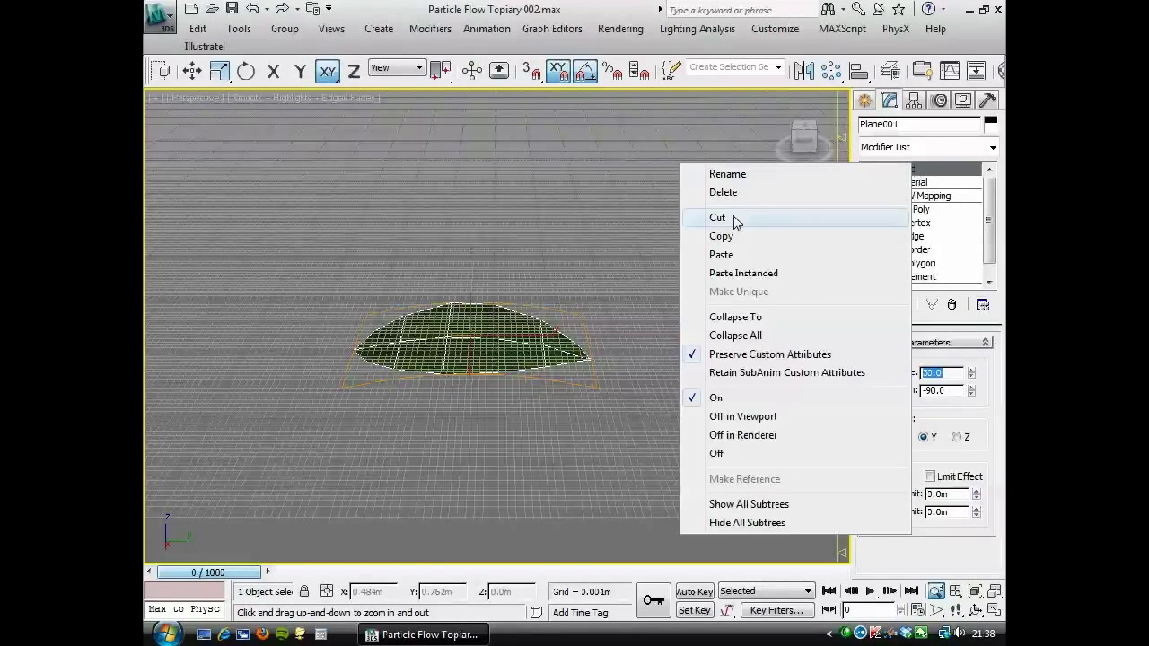
pyautogui.click(727, 255)
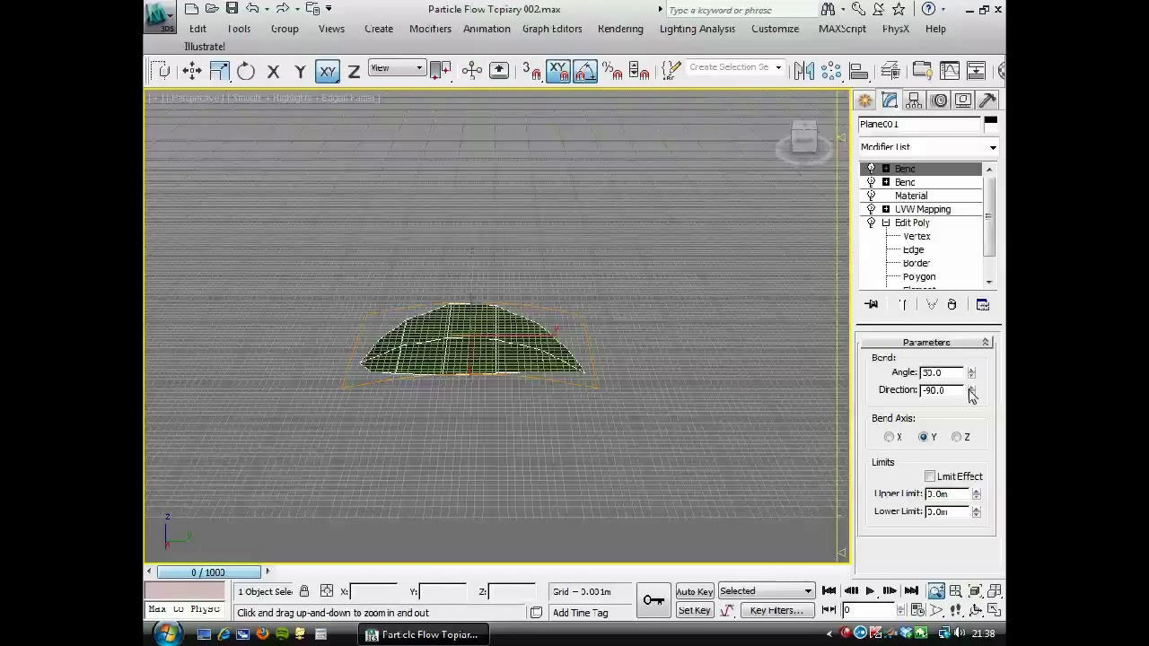
# Set the upper Bend to the X axis with direction 0 and angle -18 to curl the leaf's sides upwards
pyautogui.click(890, 437)
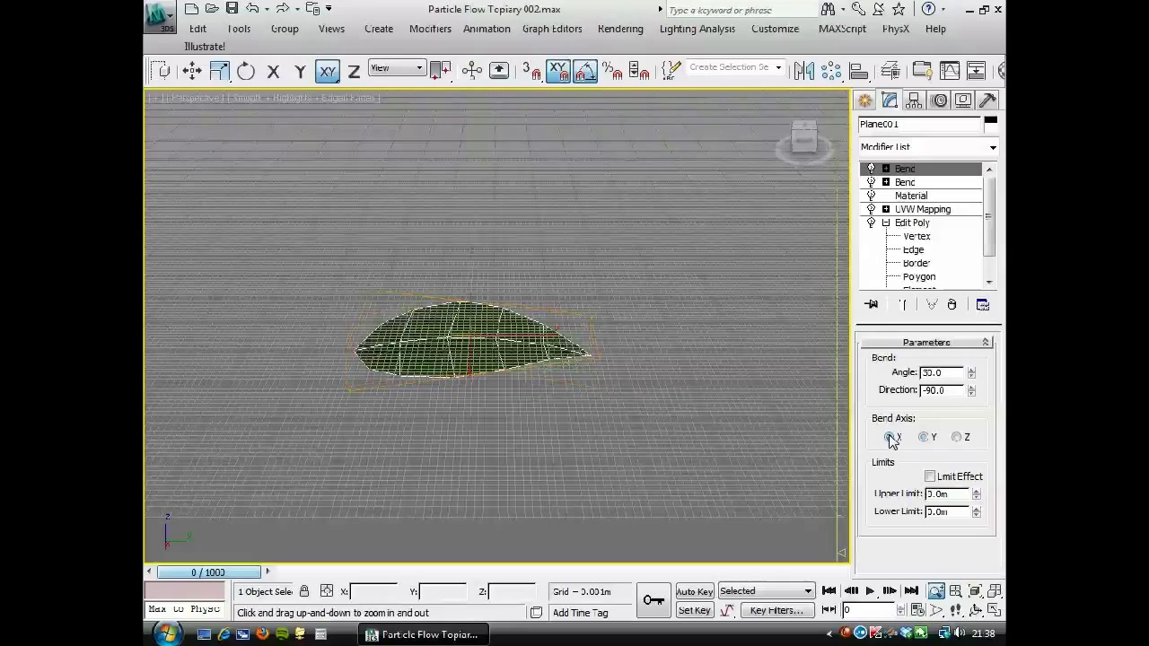
pyautogui.rightClick(970, 393)
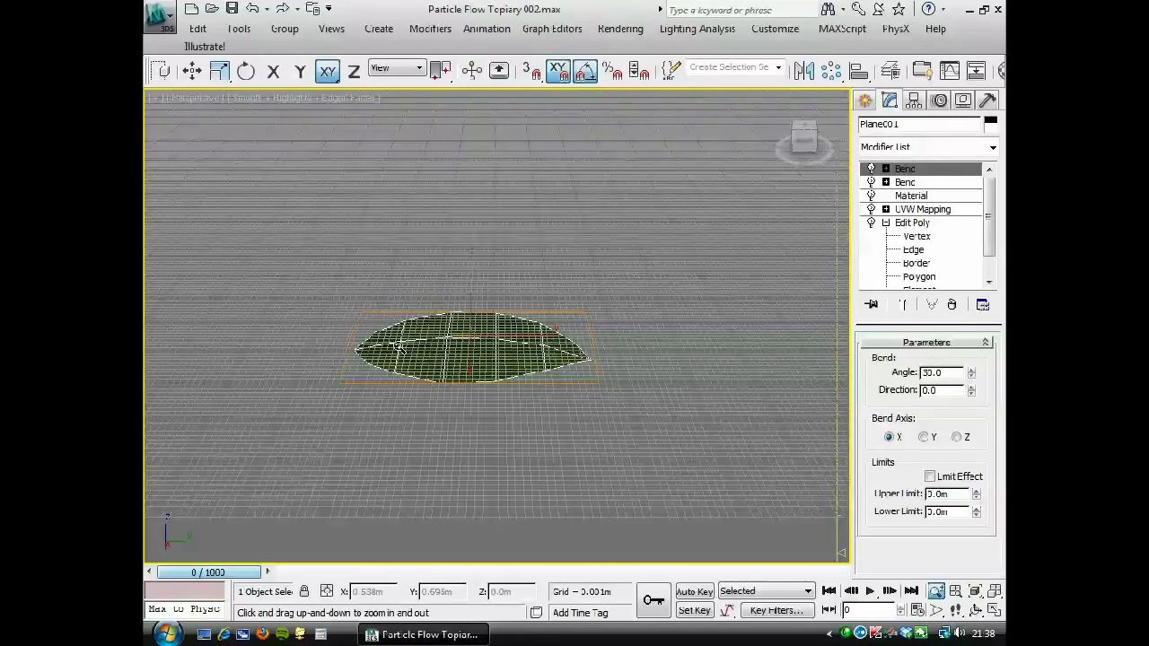
pyautogui.keyDown('alt'); pyautogui.moveTo(404, 341); pyautogui.dragTo(537, 307, button='middle'); pyautogui.keyUp('alt')
pyautogui.moveTo(537, 307); pyautogui.dragTo(529, 323)
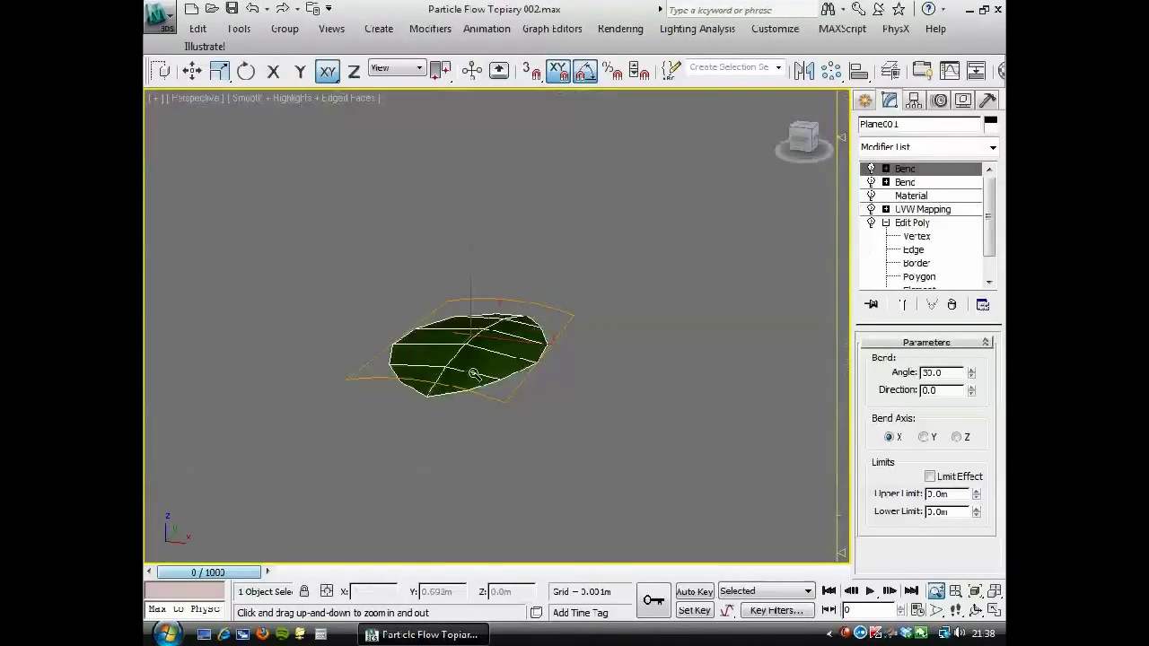
pyautogui.moveTo(448, 388)
pyautogui.mouseDown(button='middle')
pyautogui.moveTo(477, 387)
pyautogui.moveTo(465, 382)
pyautogui.mouseUp(button='middle')
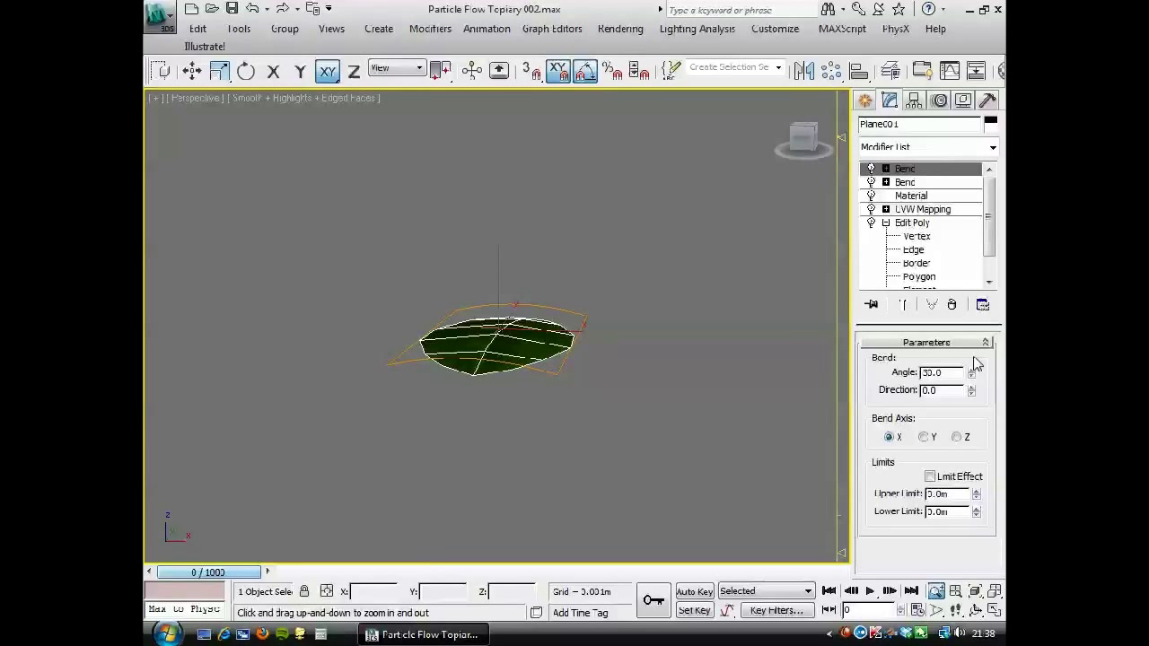
pyautogui.moveTo(972, 375); pyautogui.dragTo(959, 451)
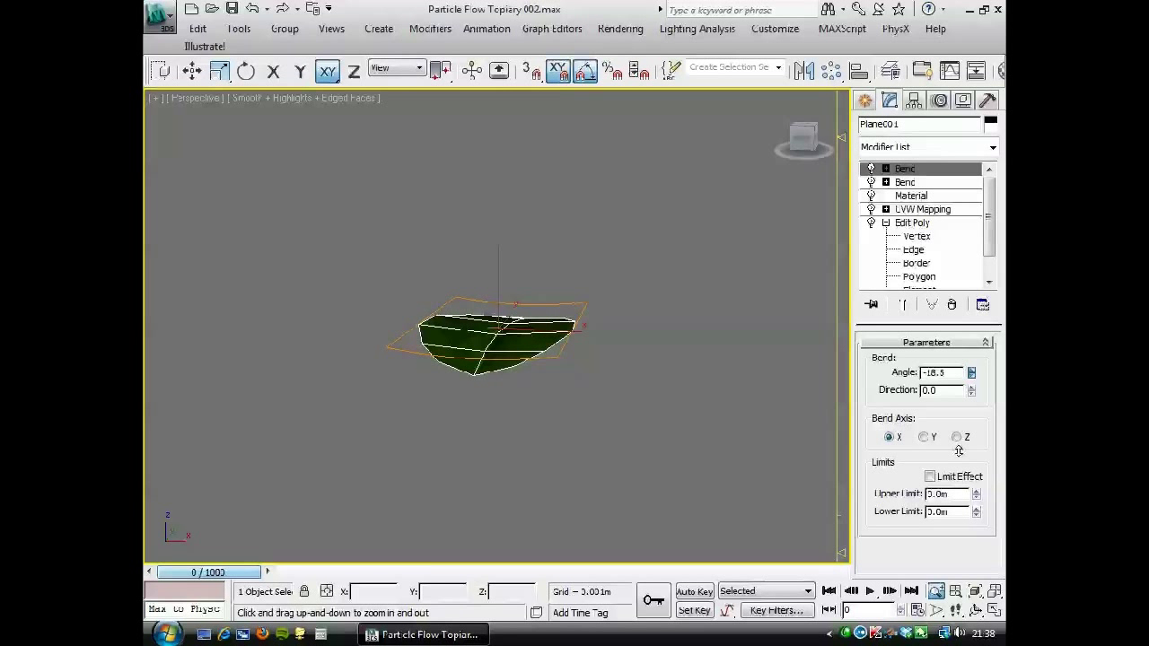
pyautogui.keyDown('alt'); pyautogui.moveTo(507, 332); pyautogui.dragTo(377, 446, button='middle'); pyautogui.keyUp('alt')
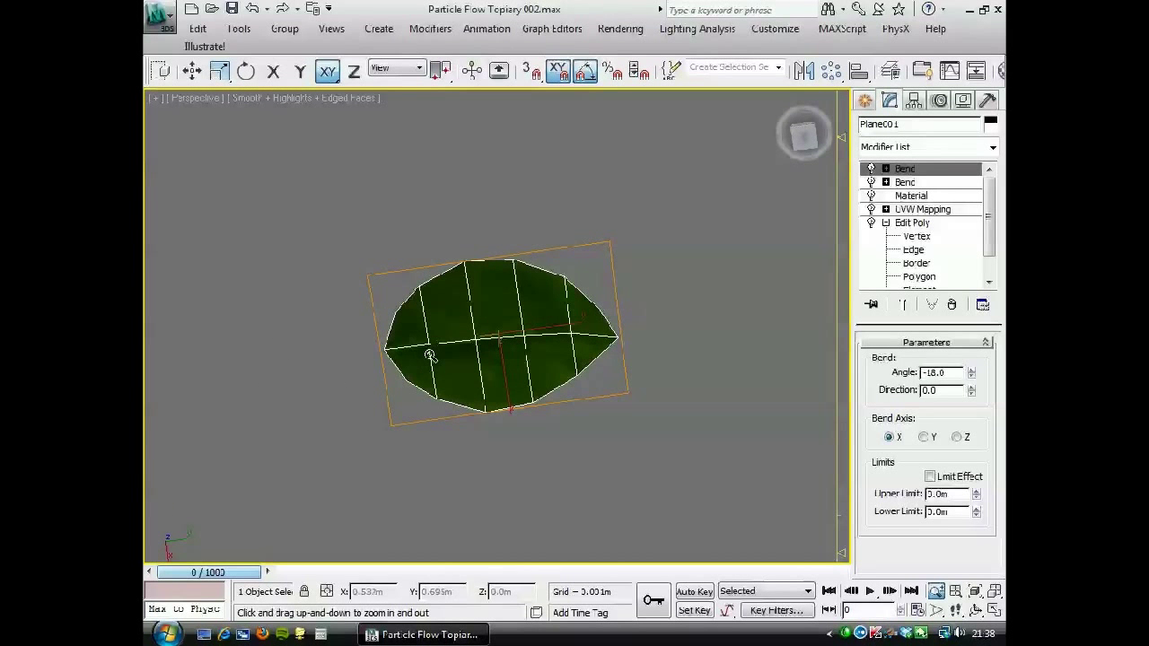
pyautogui.keyDown('alt'); pyautogui.moveTo(520, 400); pyautogui.dragTo(600, 338, button='middle'); pyautogui.keyUp('alt')
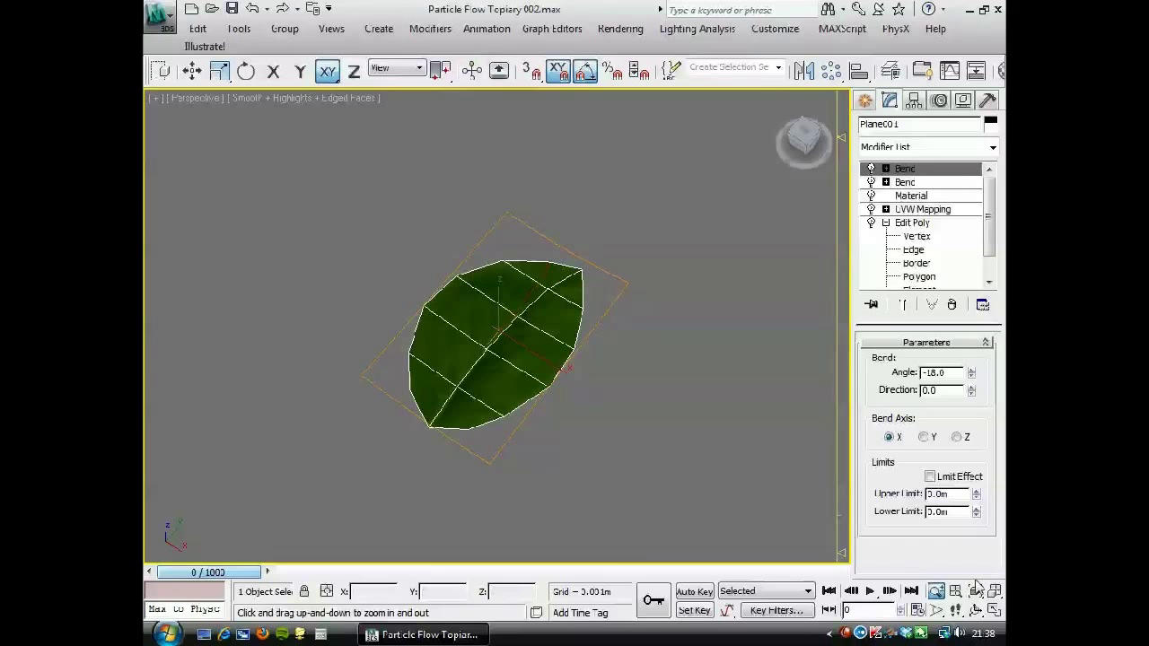
# Bring the whole tree into view beside the leaf and rename the leaf plane as Leaf01
pyautogui.click(936, 593)
pyautogui.moveTo(401, 214); pyautogui.dragTo(442, 413)
pyautogui.moveTo(440, 283); pyautogui.dragTo(436, 297)
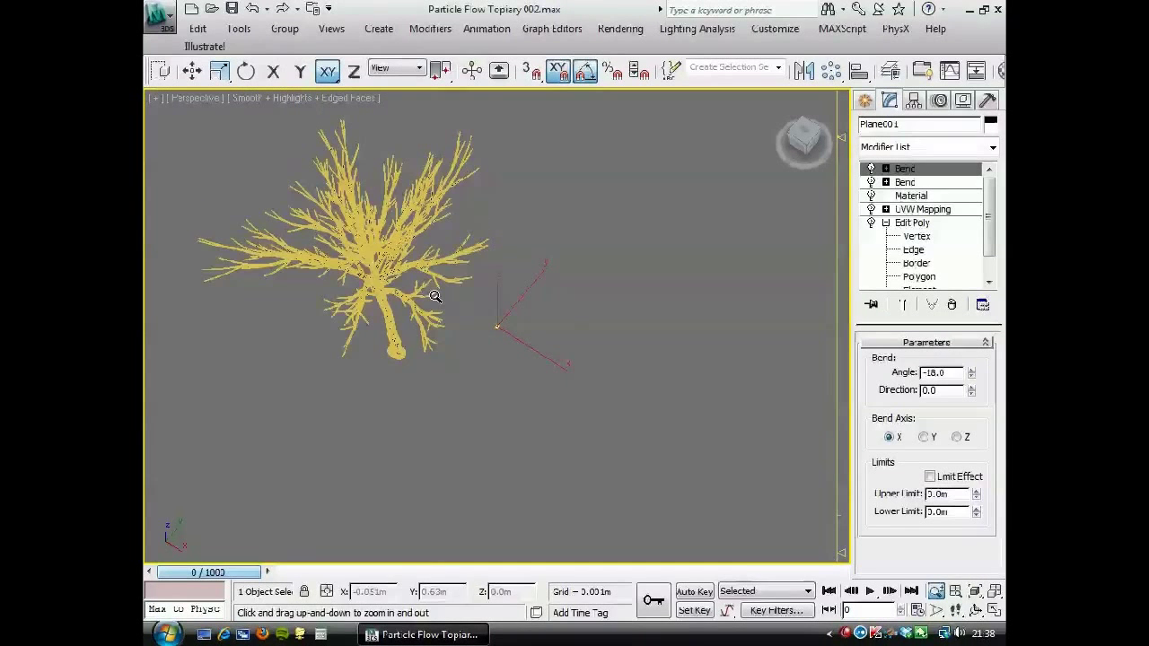
pyautogui.moveTo(436, 297); pyautogui.dragTo(533, 351, button='middle')
pyautogui.moveTo(518, 378); pyautogui.dragTo(483, 375)
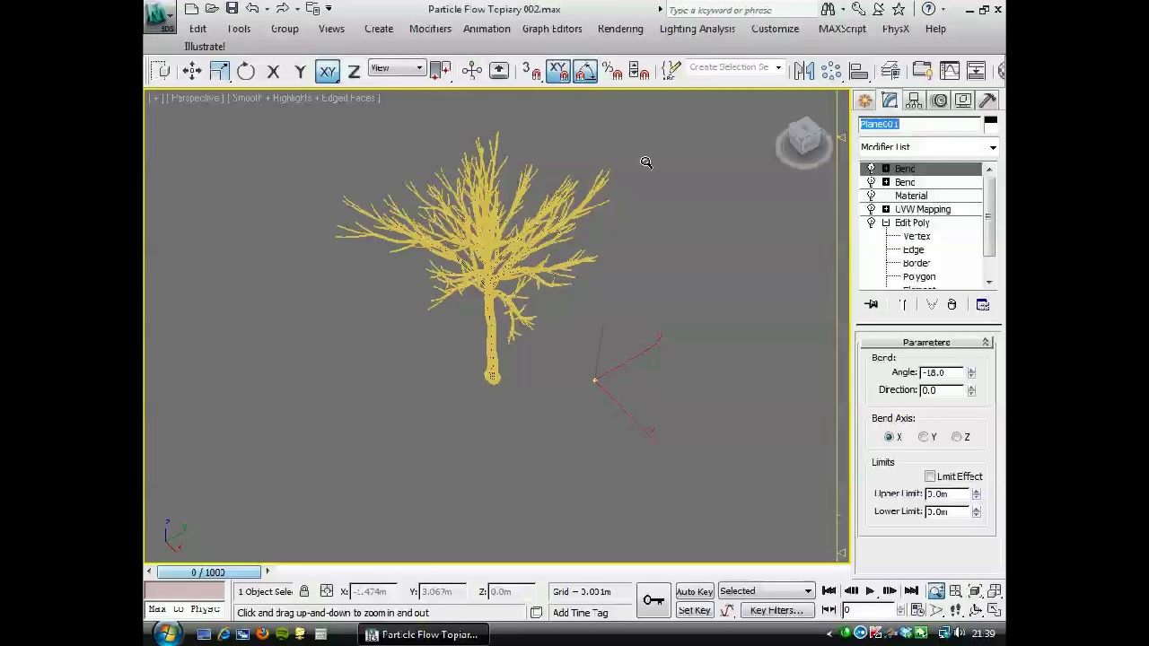
pyautogui.write('Leaf0.')
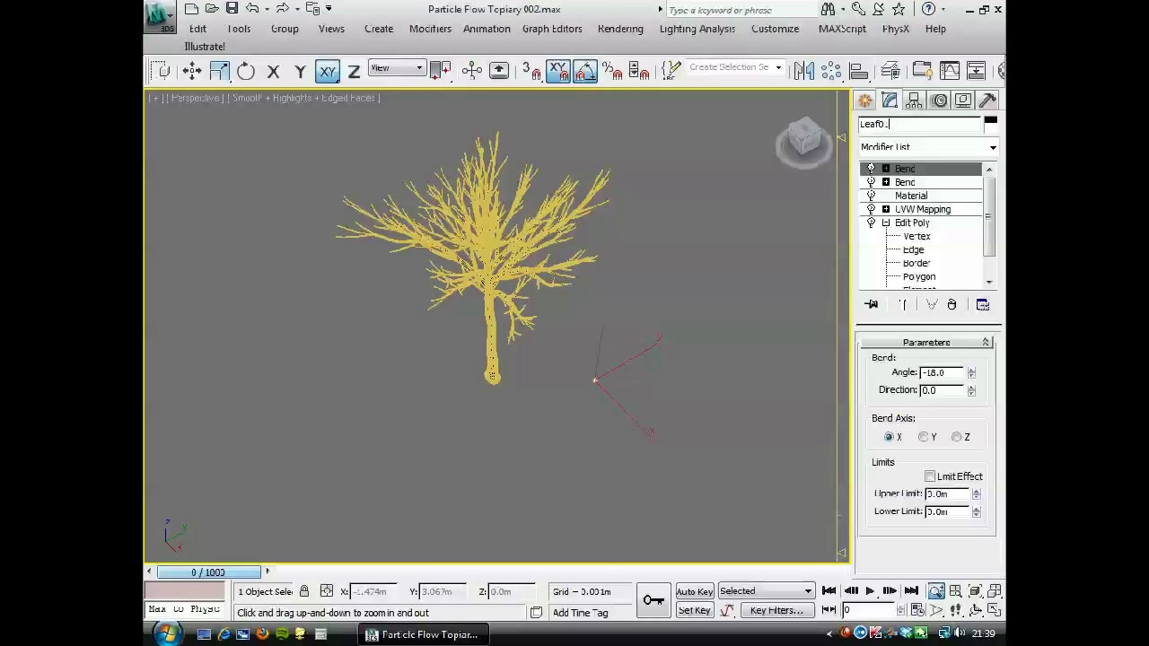
# Activate the Move tool and select the tree trunk mesh
pyautogui.write('w')
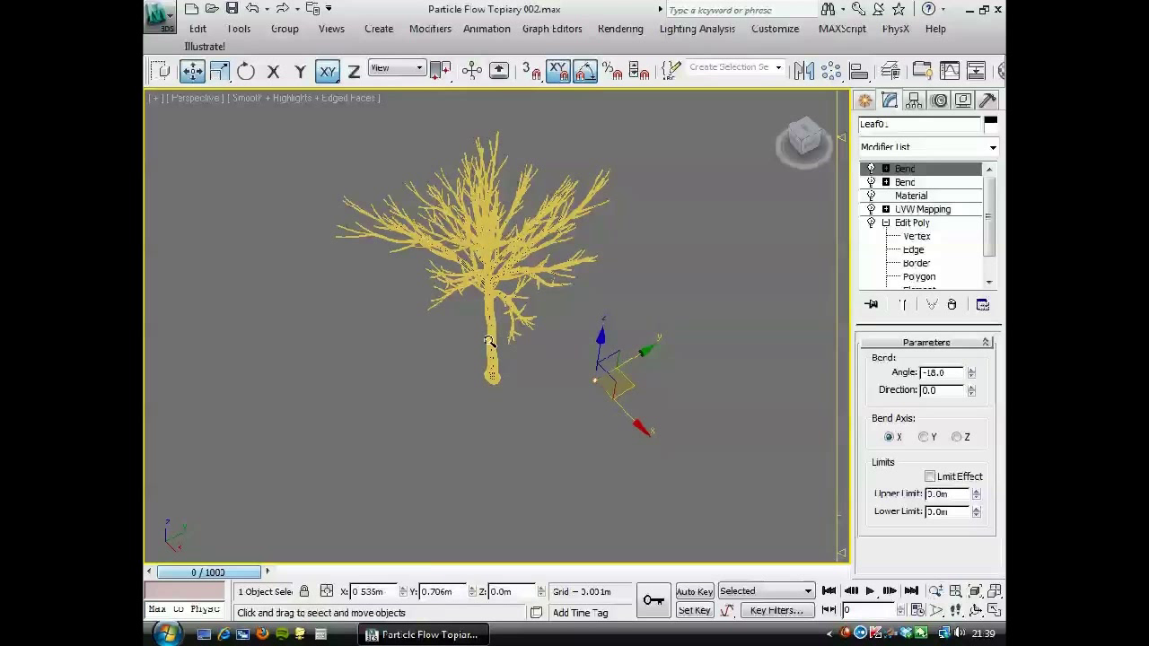
pyautogui.click(492, 336)
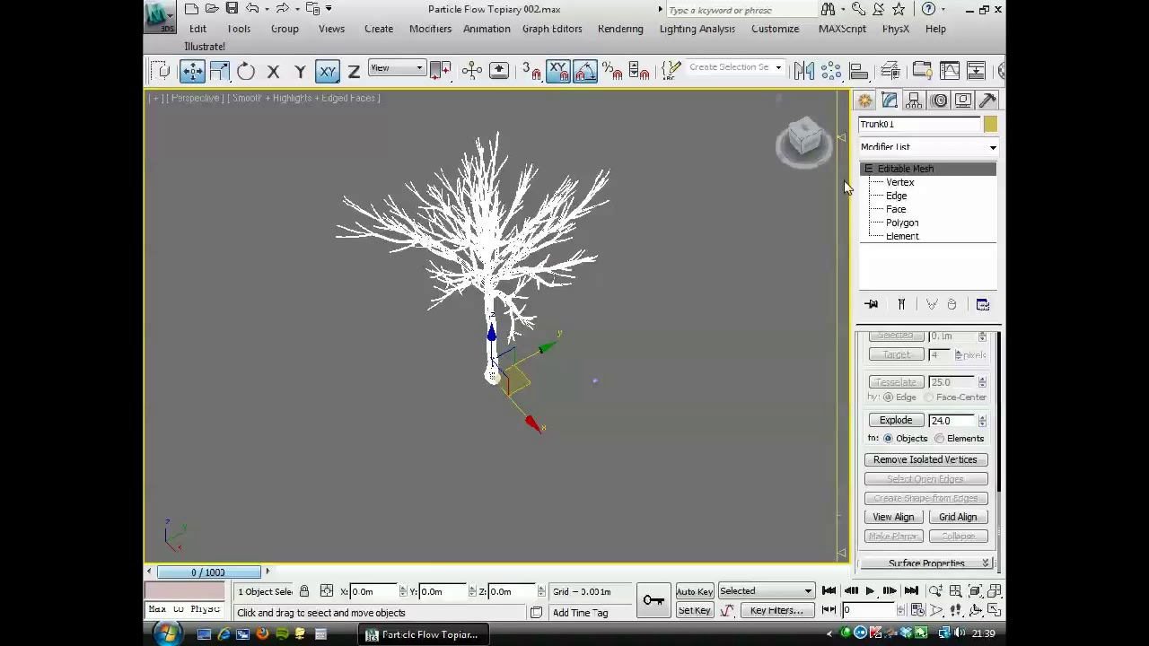
pyautogui.keyDown('alt'); pyautogui.moveTo(697, 214); pyautogui.dragTo(539, 263, button='middle'); pyautogui.keyUp('alt')
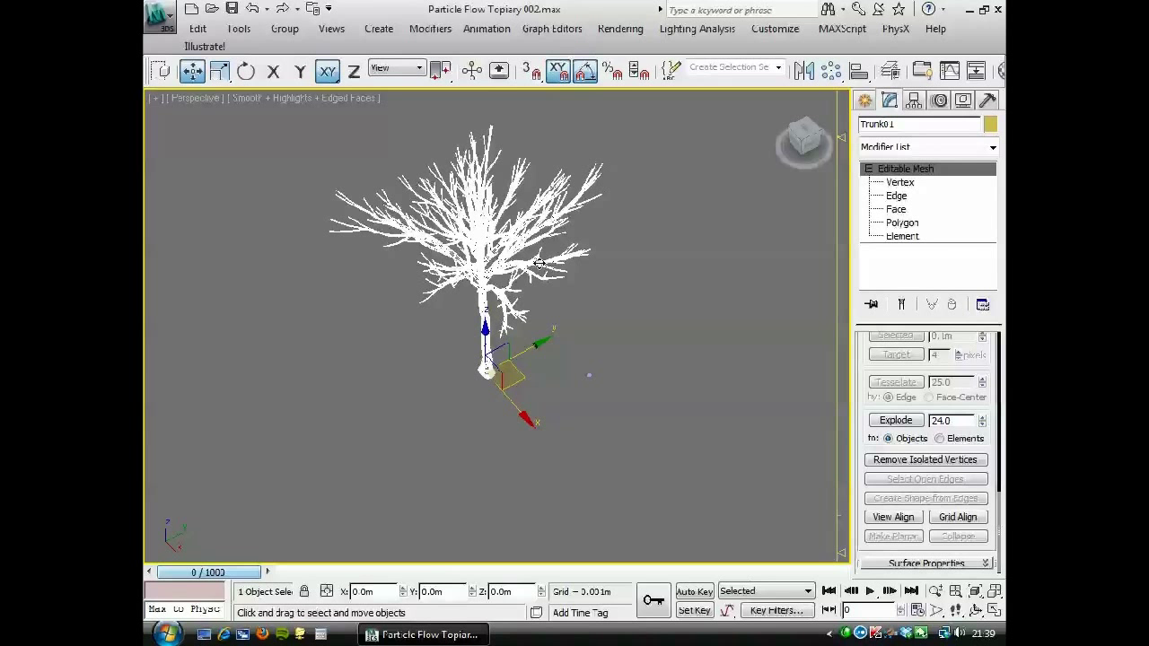
# Open the Material Editor and show the Tree Material's hierarchy in the Material/Map Navigator beside it
pyautogui.moveTo(745, 79); pyautogui.dragTo(526, 86)
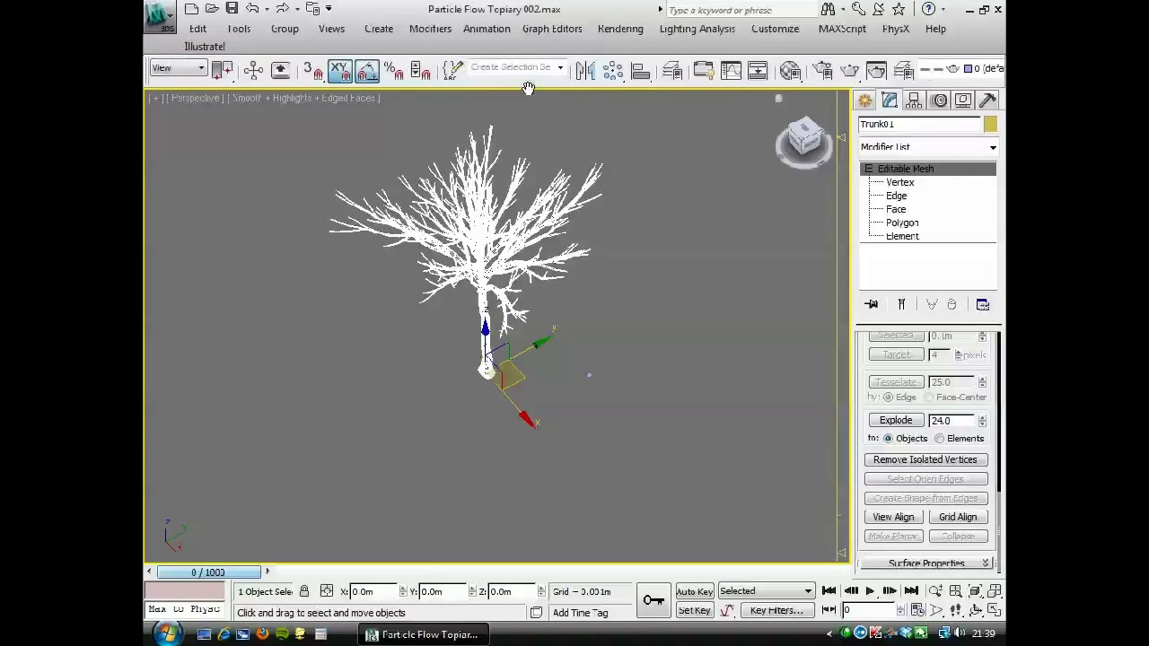
pyautogui.click(790, 71)
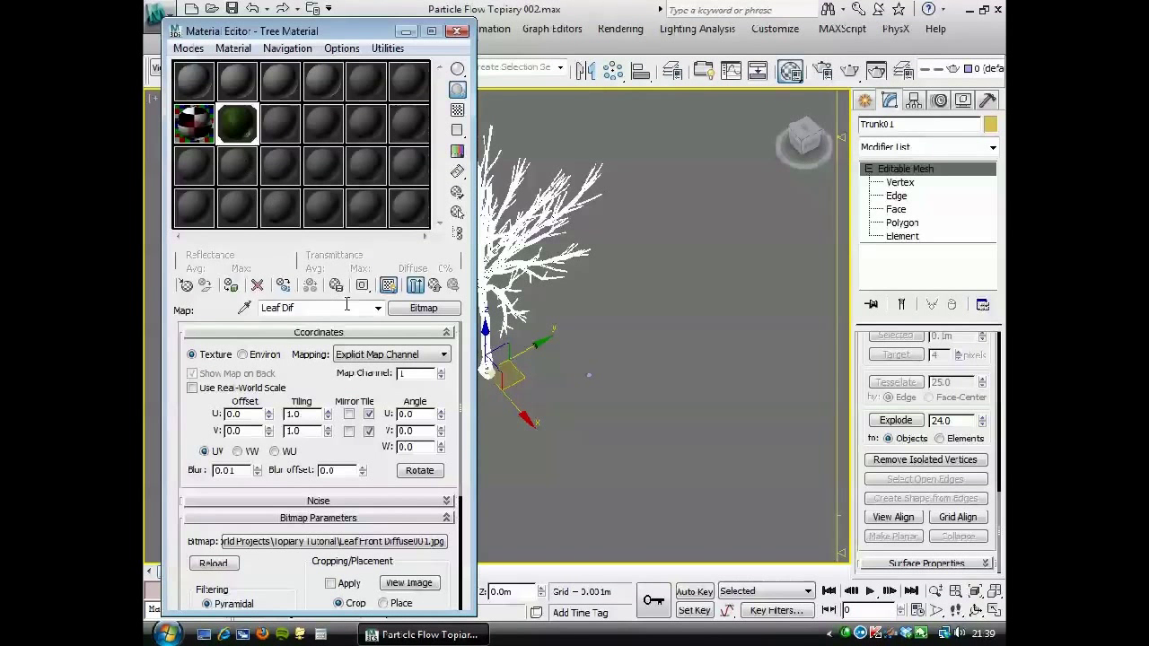
pyautogui.click(457, 233)
pyautogui.moveTo(517, 141); pyautogui.dragTo(680, 81)
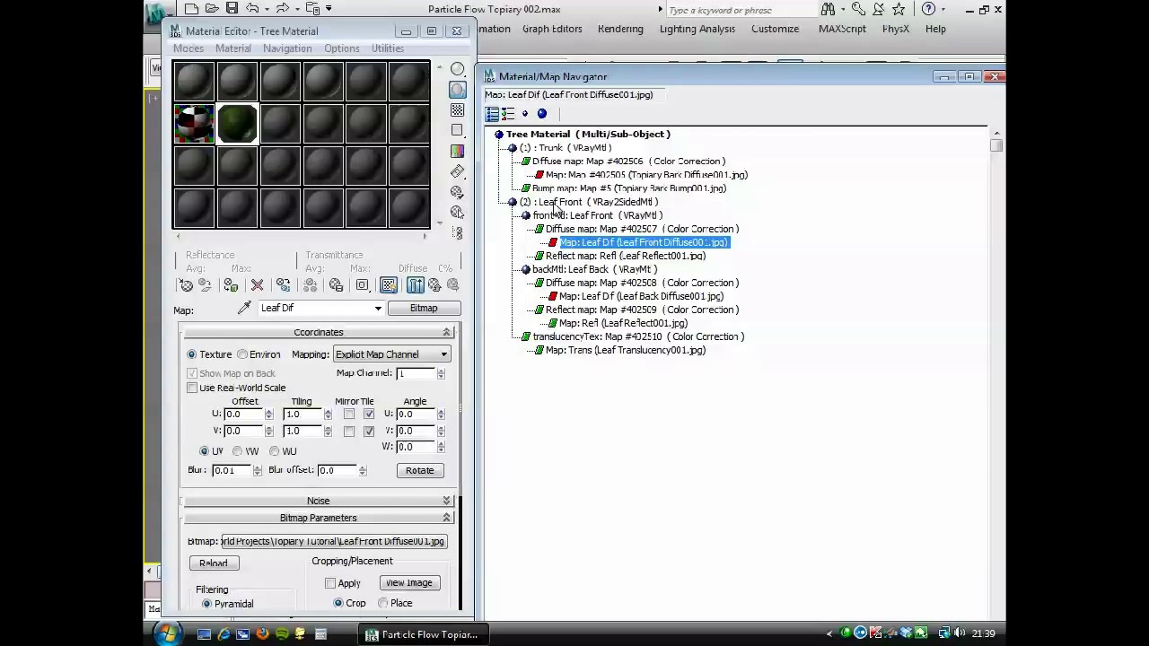
# Review the two-sided Leaf Front material, its Leaf Front Diffuse001.jpg image and an enlarged sample preview
pyautogui.click(554, 203)
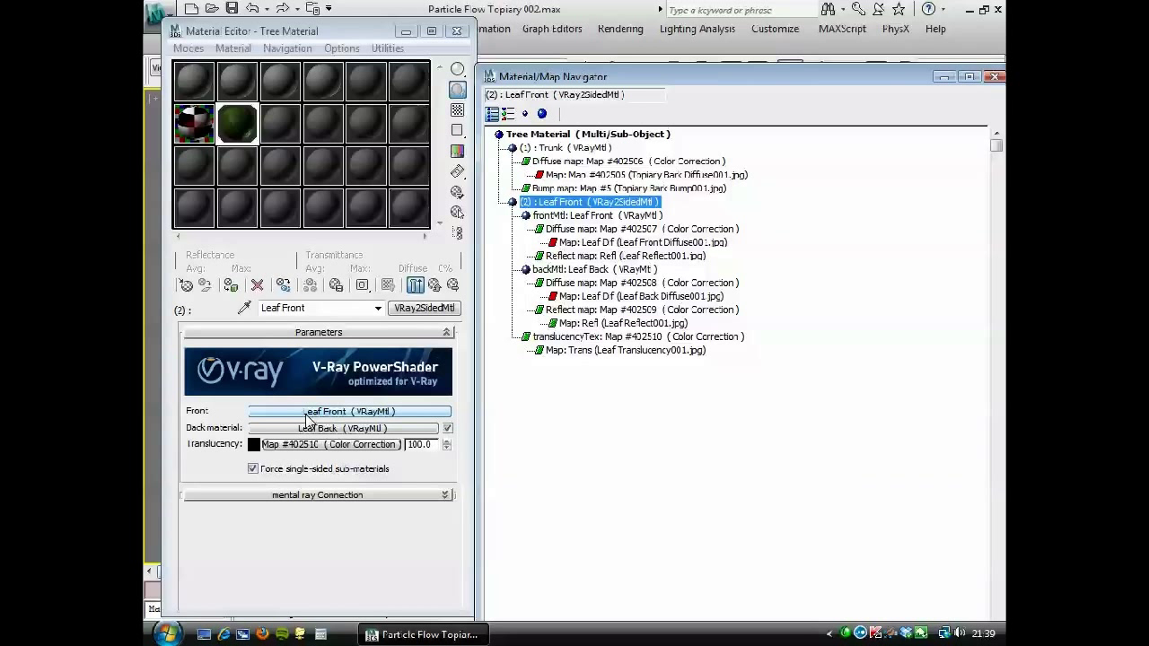
pyautogui.click(632, 242)
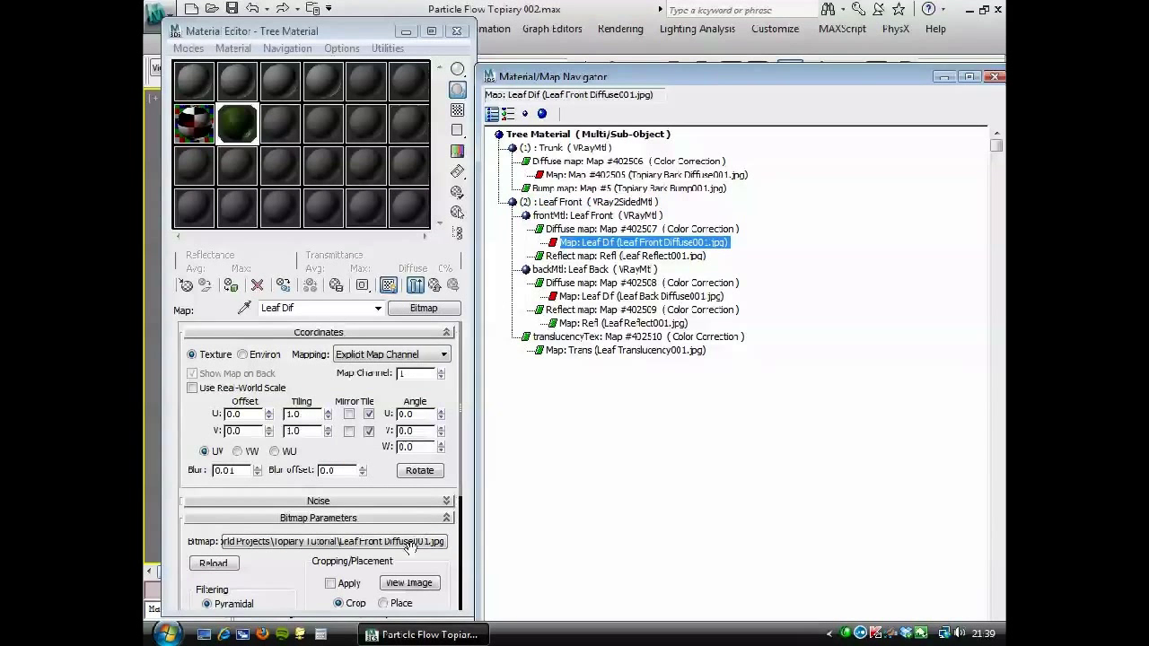
pyautogui.click(409, 584)
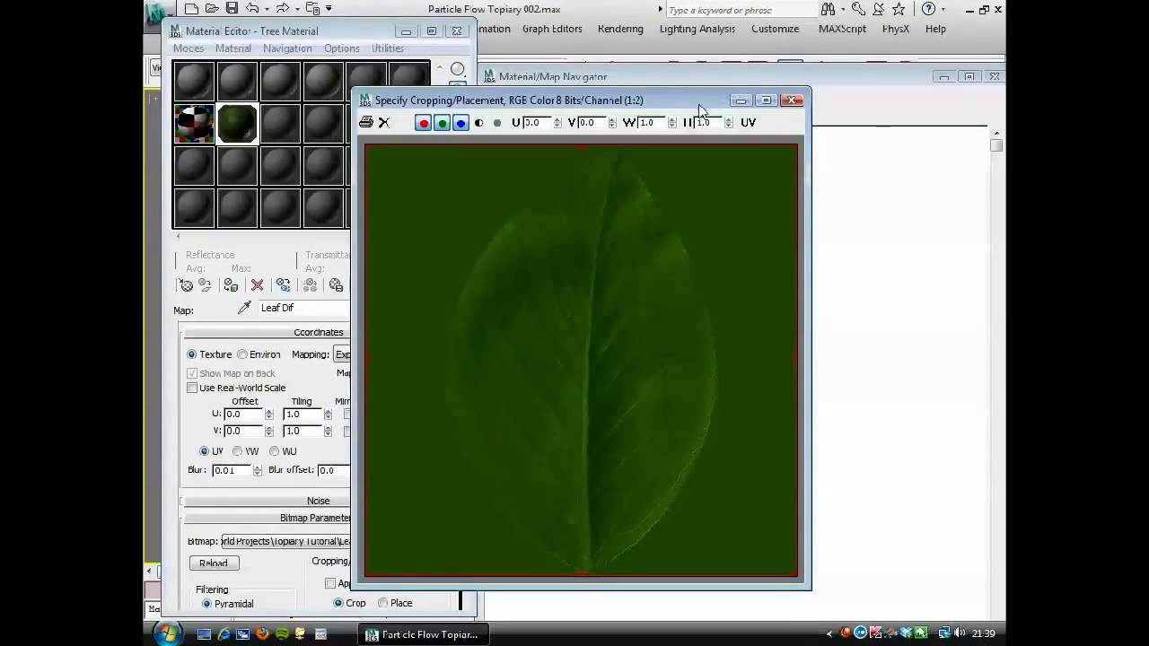
pyautogui.moveTo(695, 105); pyautogui.dragTo(739, 83)
pyautogui.click(833, 75)
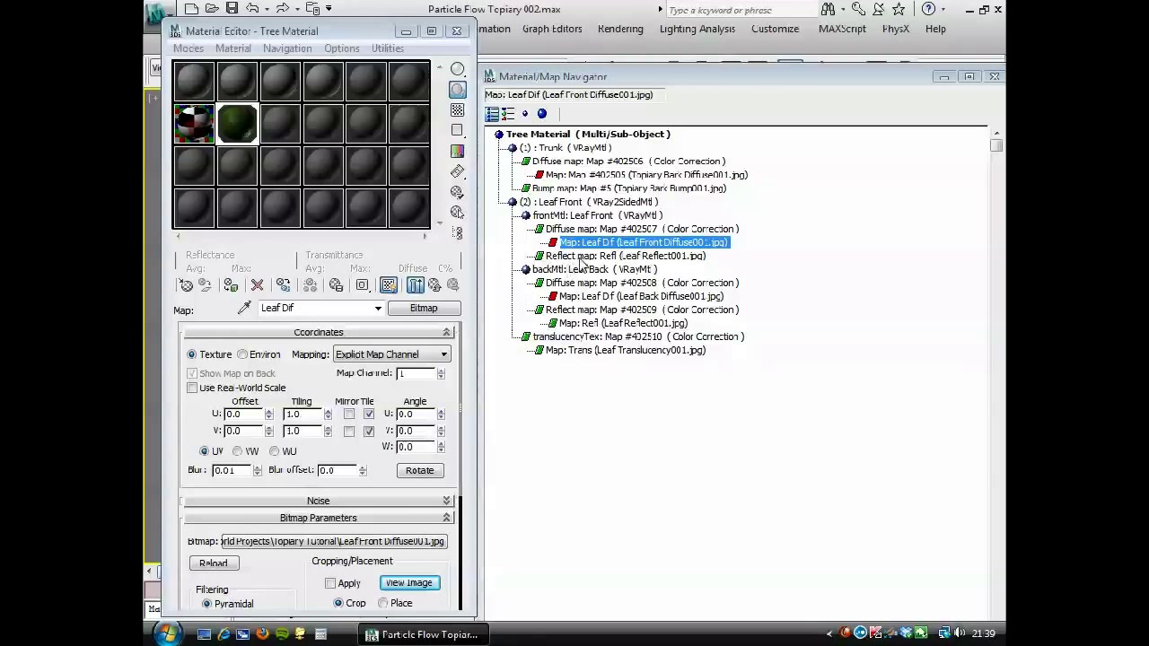
pyautogui.doubleClick(240, 126)
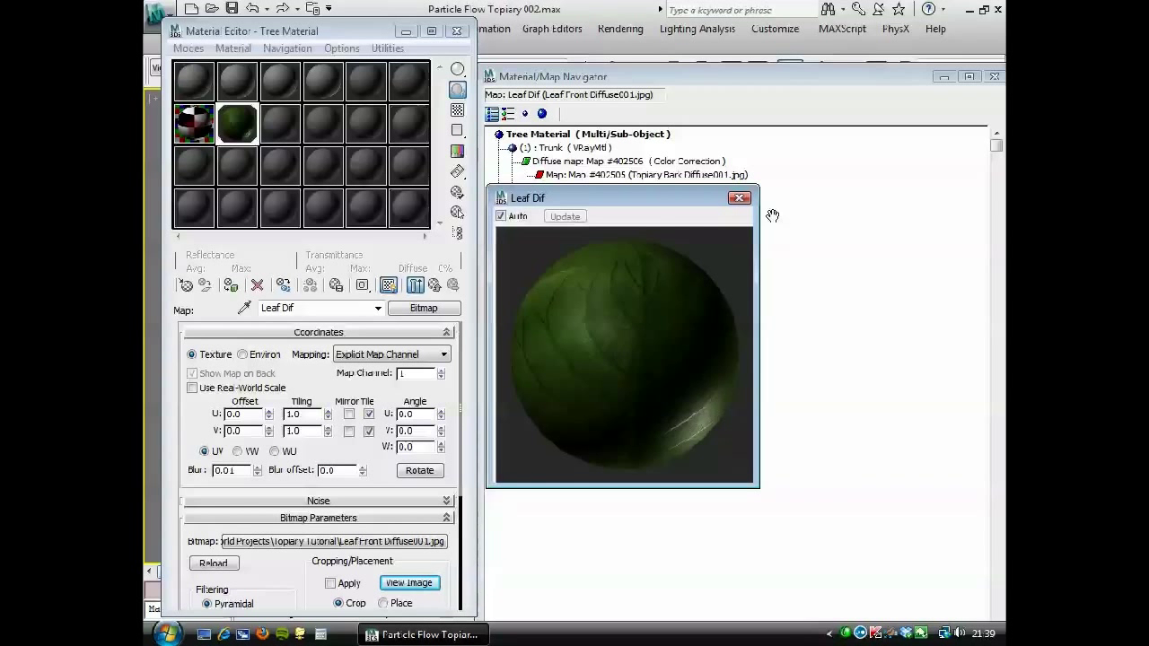
pyautogui.click(739, 198)
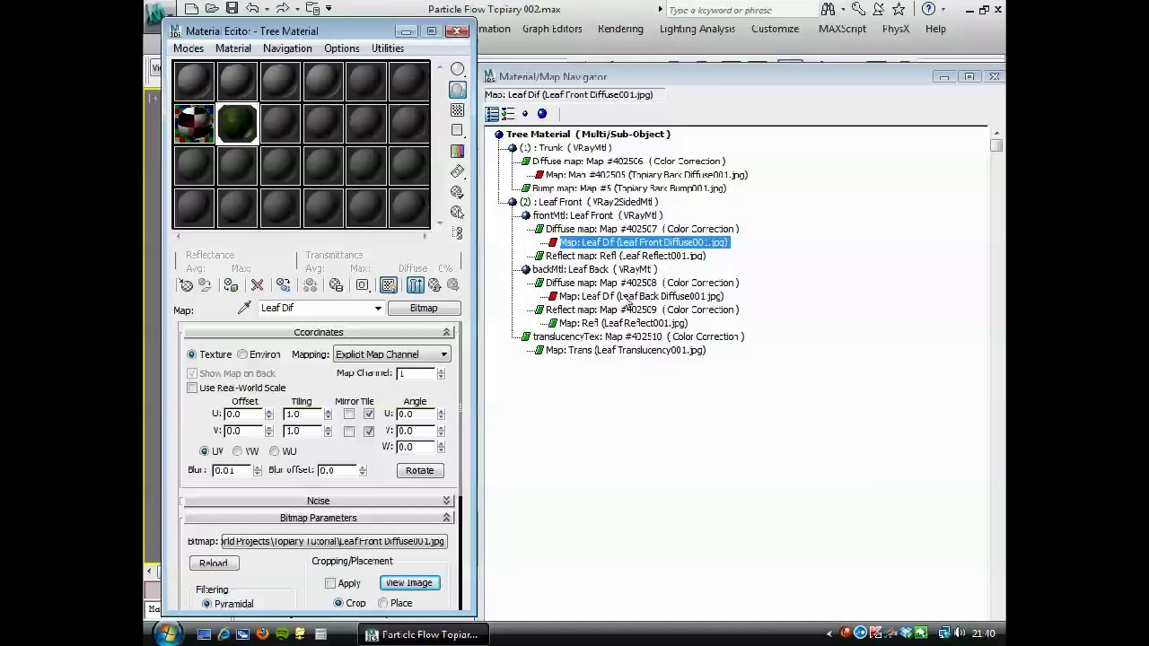
# View the Leaf Back Diffuse001.jpg image used by the back material, and close the preview
pyautogui.click(632, 296)
pyautogui.click(409, 584)
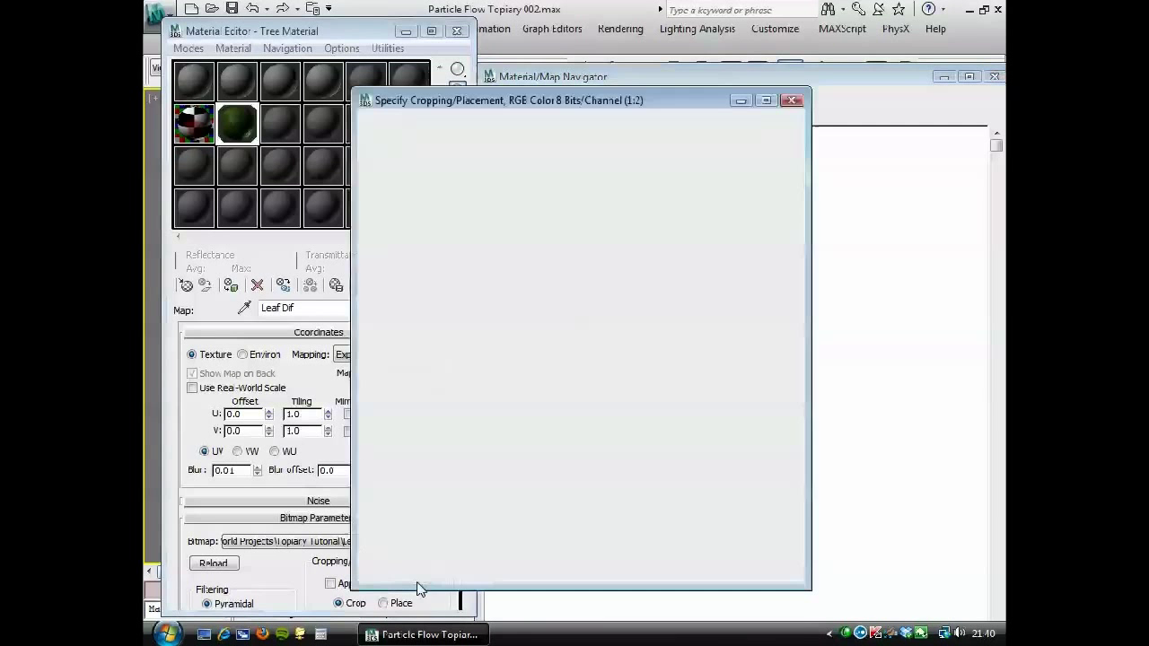
pyautogui.click(791, 100)
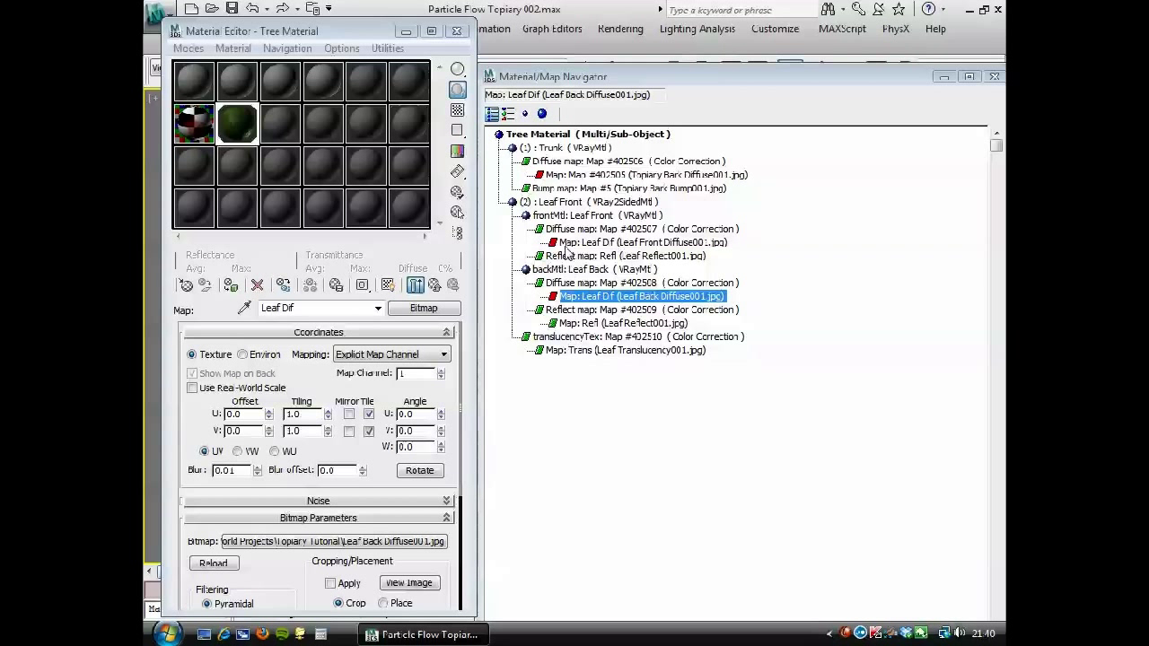
# View the Leaf Translucency001.jpg image used by the two-sided Leaf Front material's translucency map, and close the preview
pyautogui.click(549, 204)
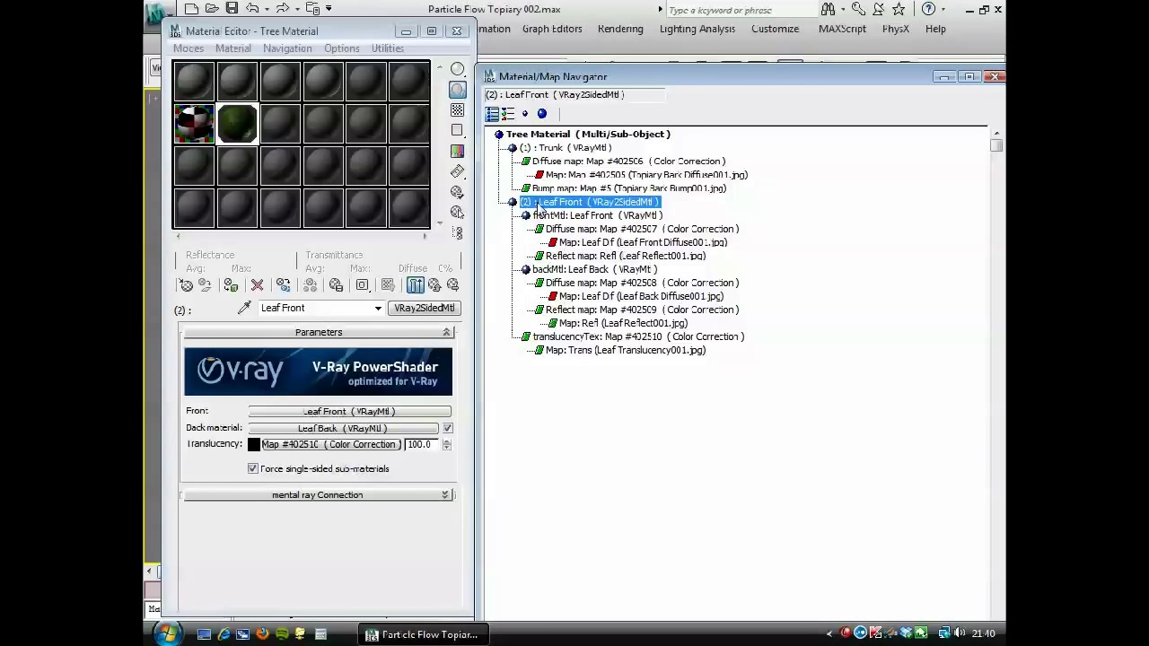
pyautogui.click(306, 446)
pyautogui.click(372, 355)
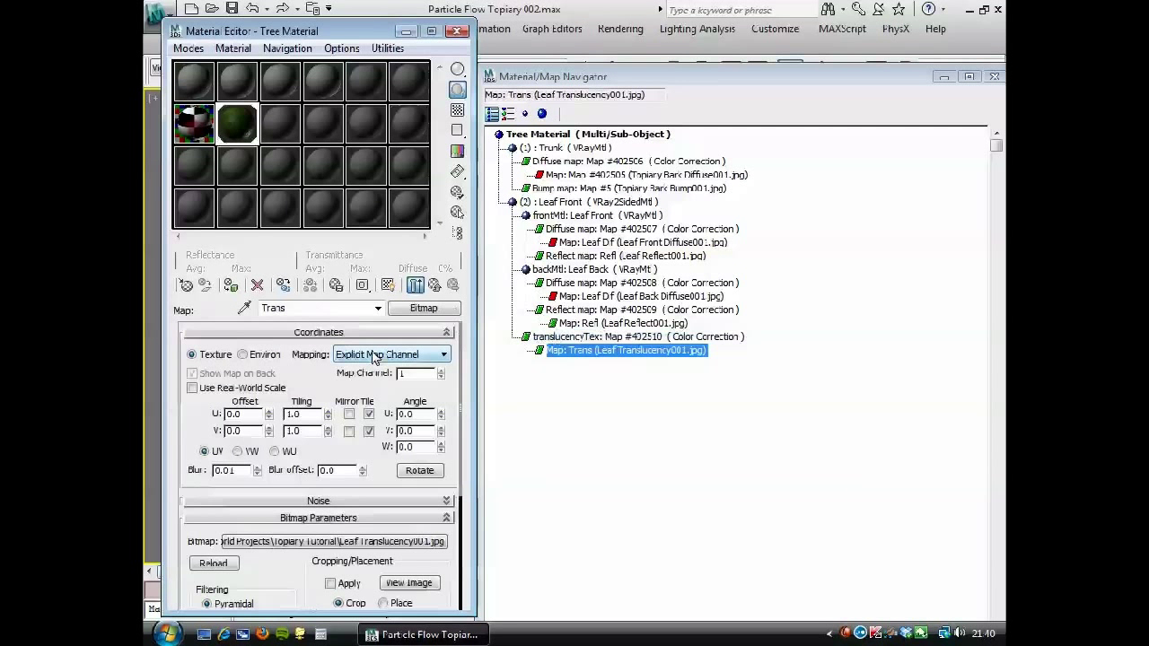
pyautogui.click(409, 583)
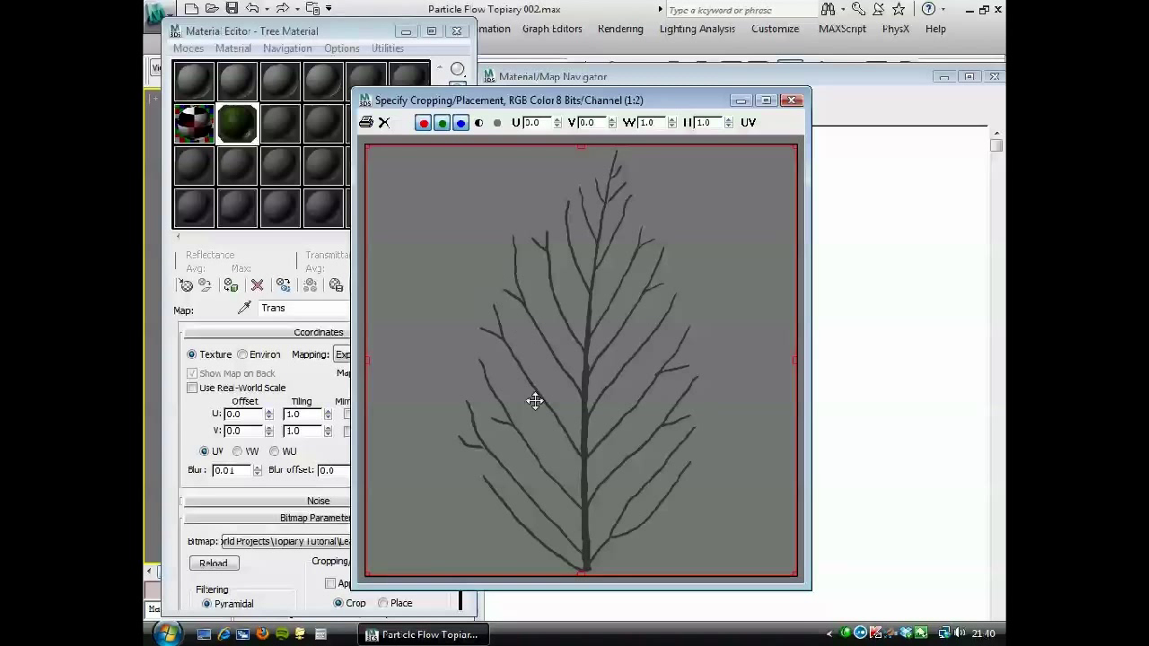
pyautogui.click(791, 100)
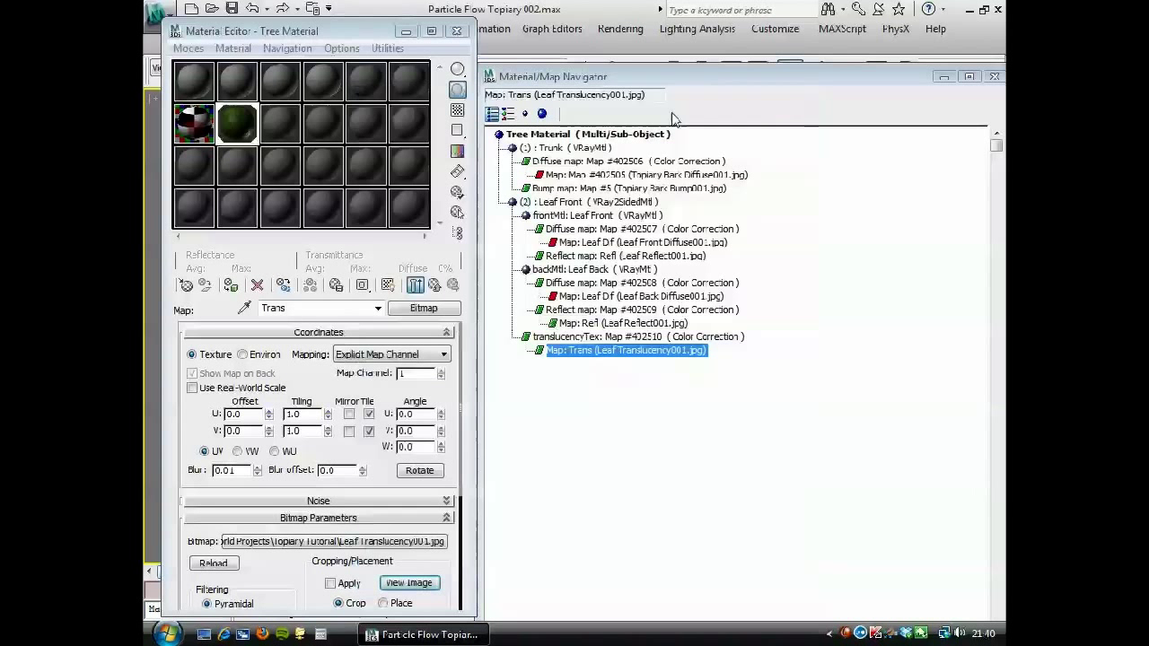
# Close the Material/Map Navigator and the Material Editor
pyautogui.moveTo(815, 77); pyautogui.dragTo(674, 96)
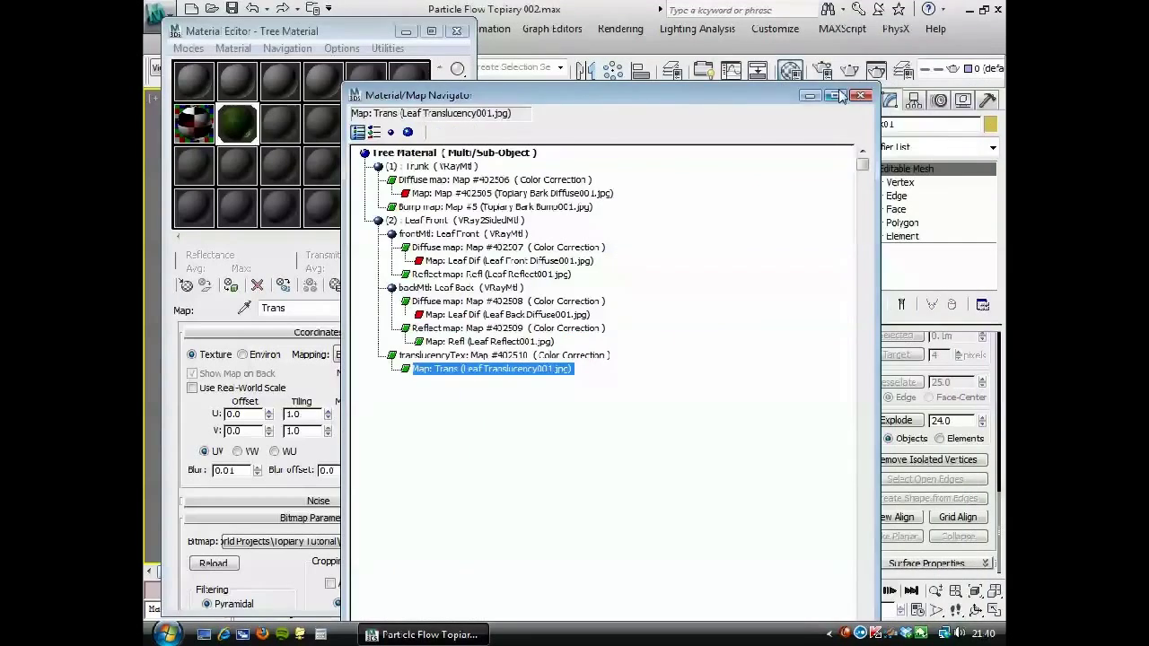
pyautogui.click(853, 95)
pyautogui.moveTo(386, 36); pyautogui.dragTo(417, 50)
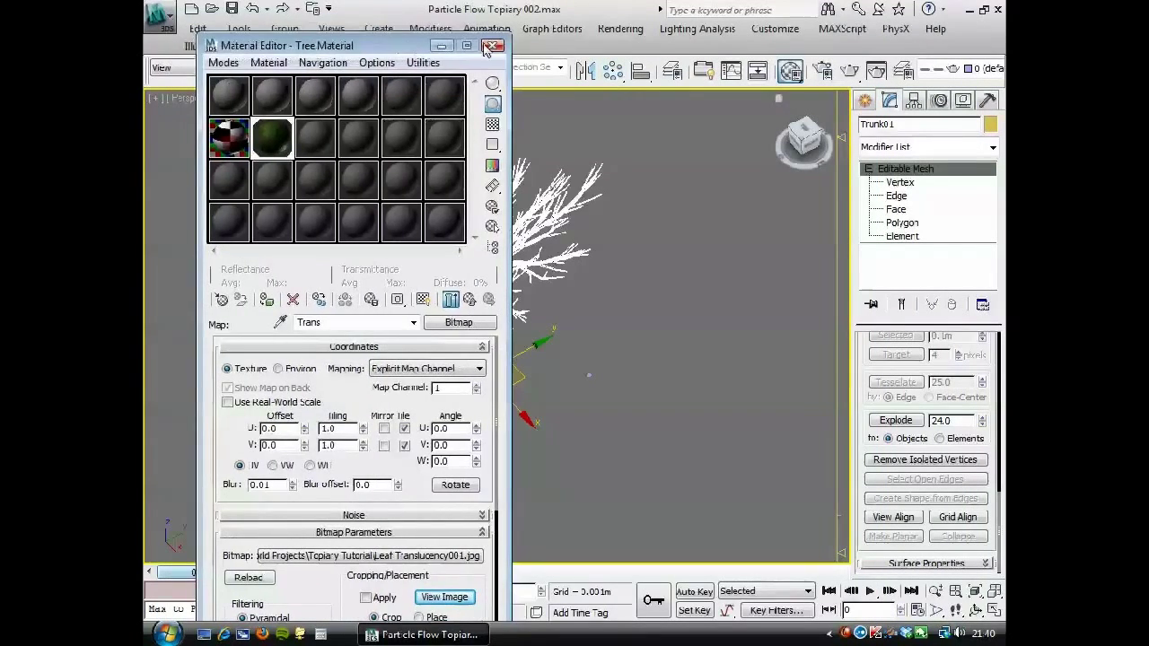
pyautogui.click(486, 44)
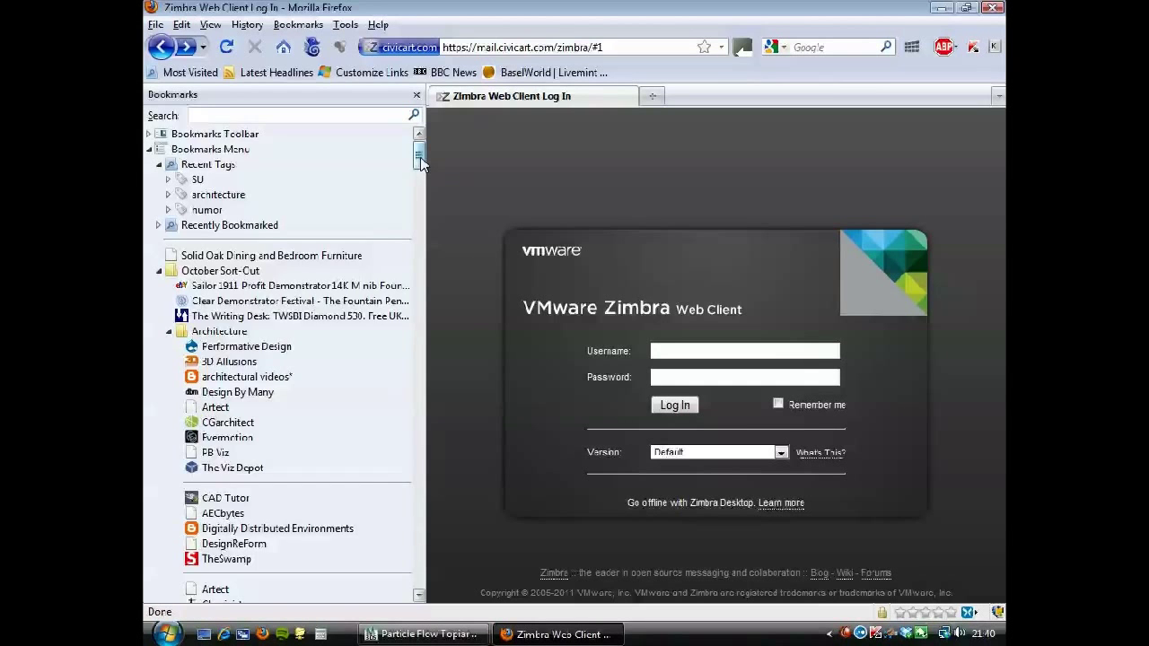
# Switch to Firefox, view the bookmarked Peter Guthrie blog from the CG Artists Arch Viz folder, and close the browser
pyautogui.moveTo(419, 158); pyautogui.dragTo(426, 215)
pyautogui.click(232, 303)
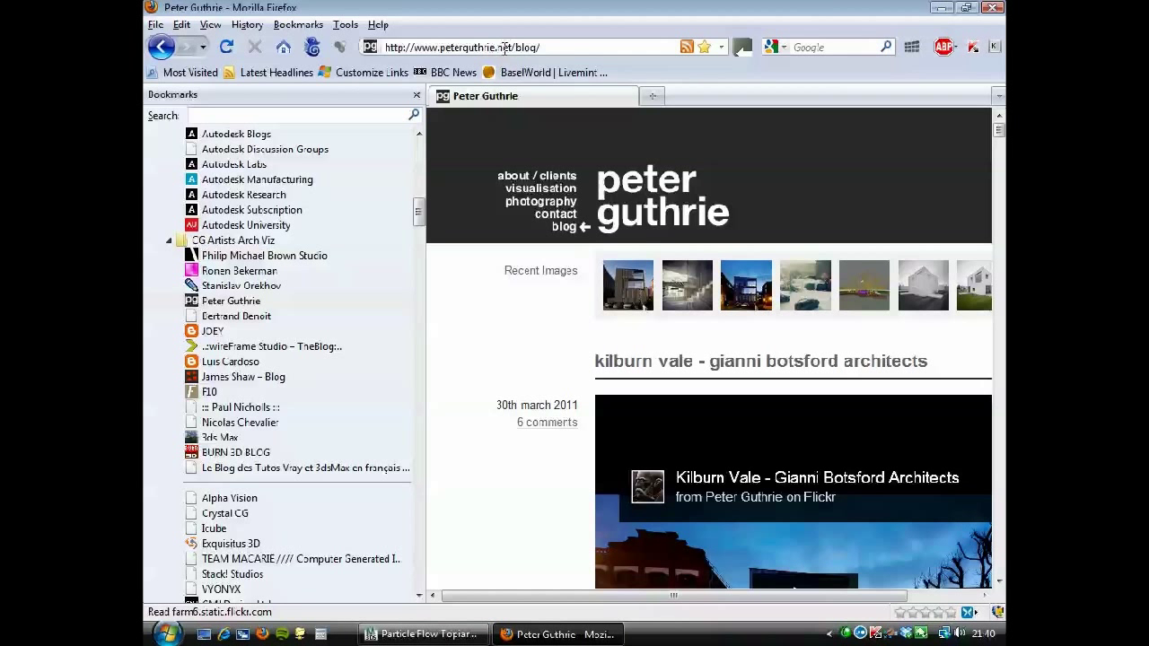
pyautogui.click(992, 7)
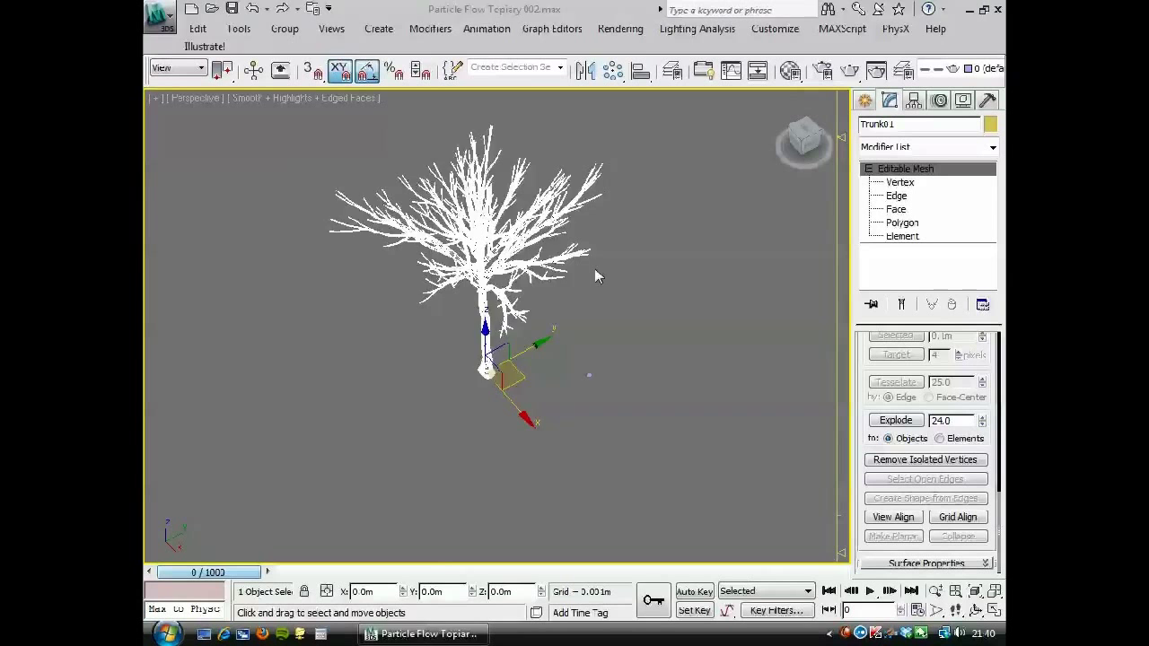
# Save the Particle Flow Topiary 002.max scene under its existing file name
pyautogui.moveTo(595, 268); pyautogui.dragTo(590, 297, button='middle')
pyautogui.keyDown('alt'); pyautogui.moveTo(594, 345); pyautogui.dragTo(658, 317, button='middle'); pyautogui.keyUp('alt')
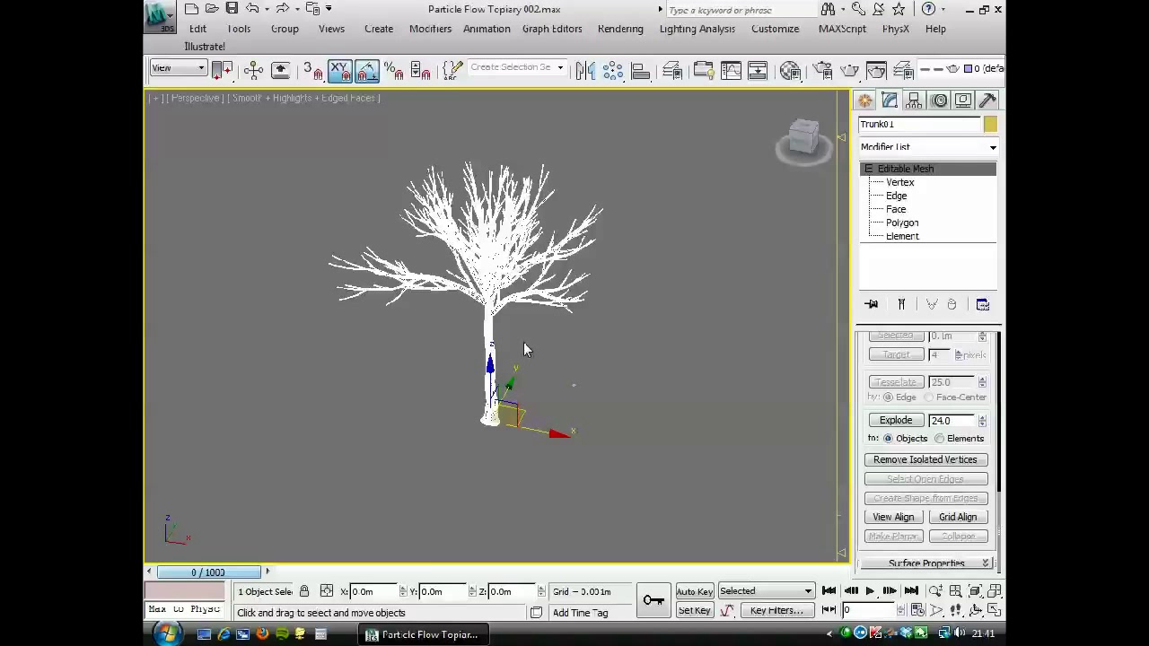
pyautogui.moveTo(376, 358); pyautogui.dragTo(379, 374, button='middle')
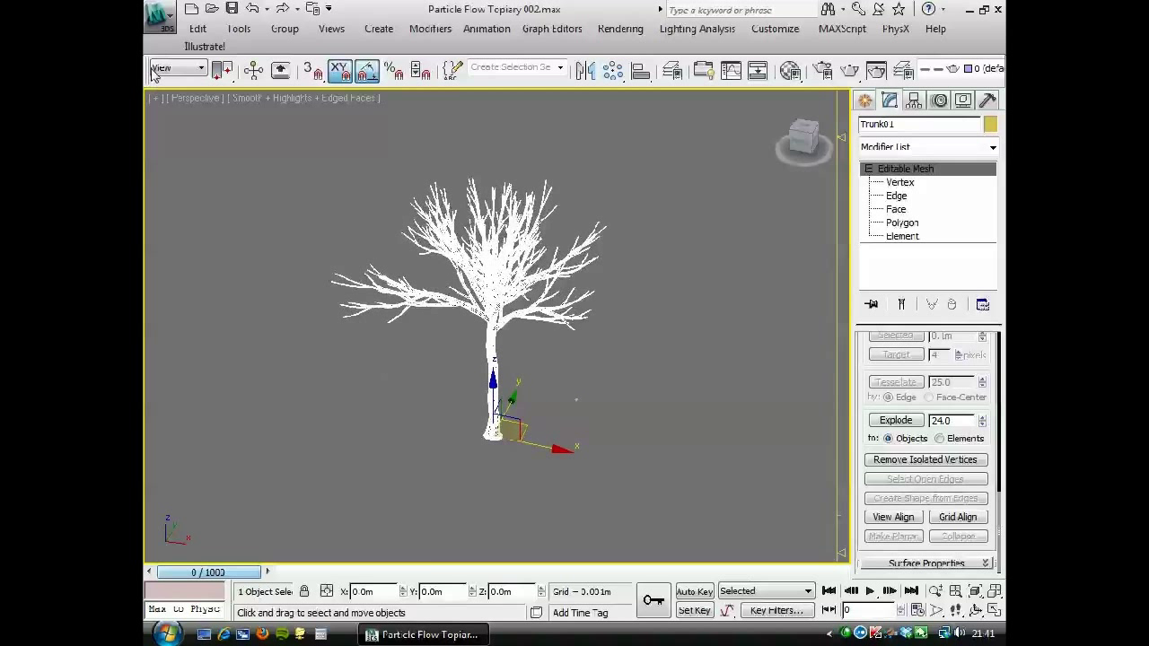
pyautogui.click(232, 11)
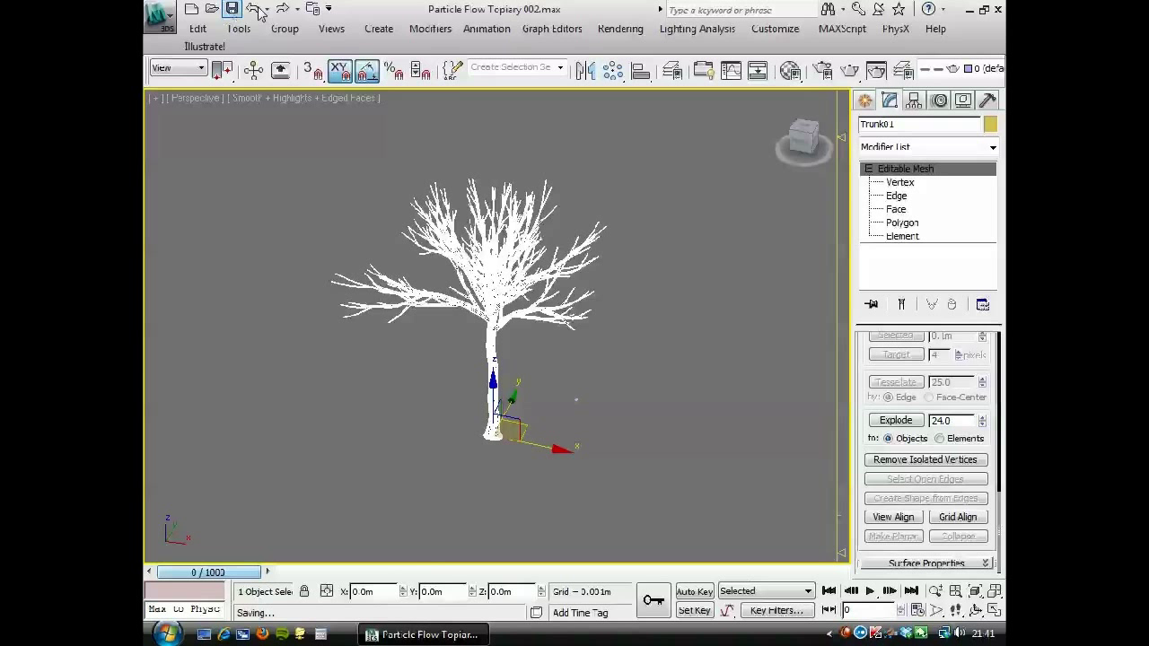